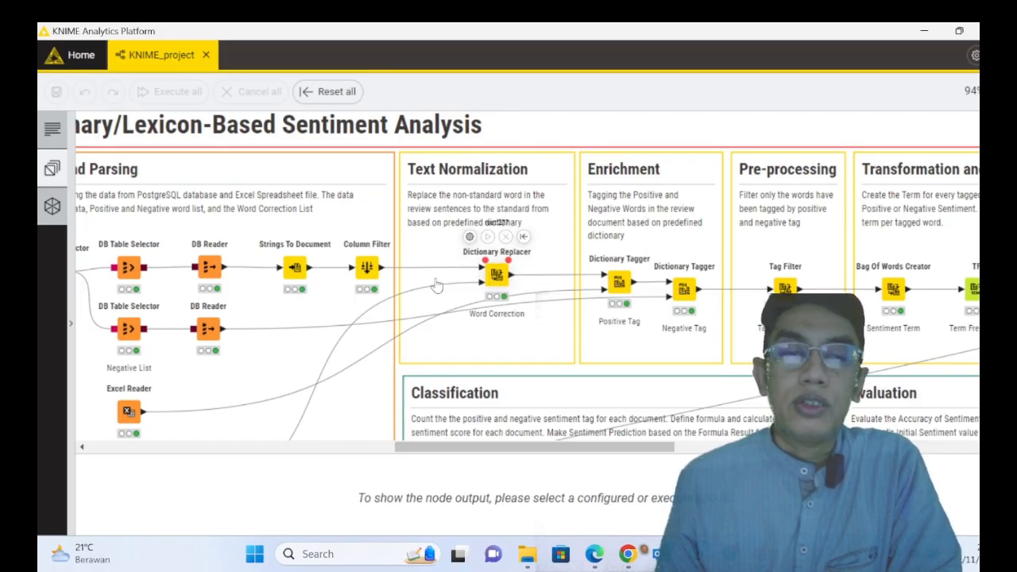
- Show the output table of the lower Excel Reader feeding the Dictionary Replacer, with enough room to see its rows
drag(431, 446, 405, 467)
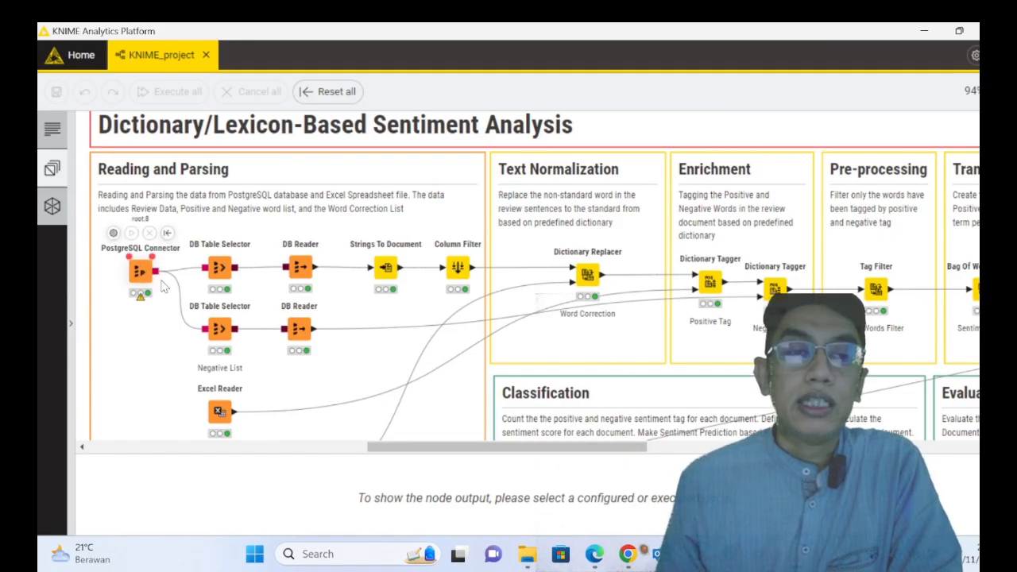
drag(443, 449, 488, 467)
mouse_move(467, 295)
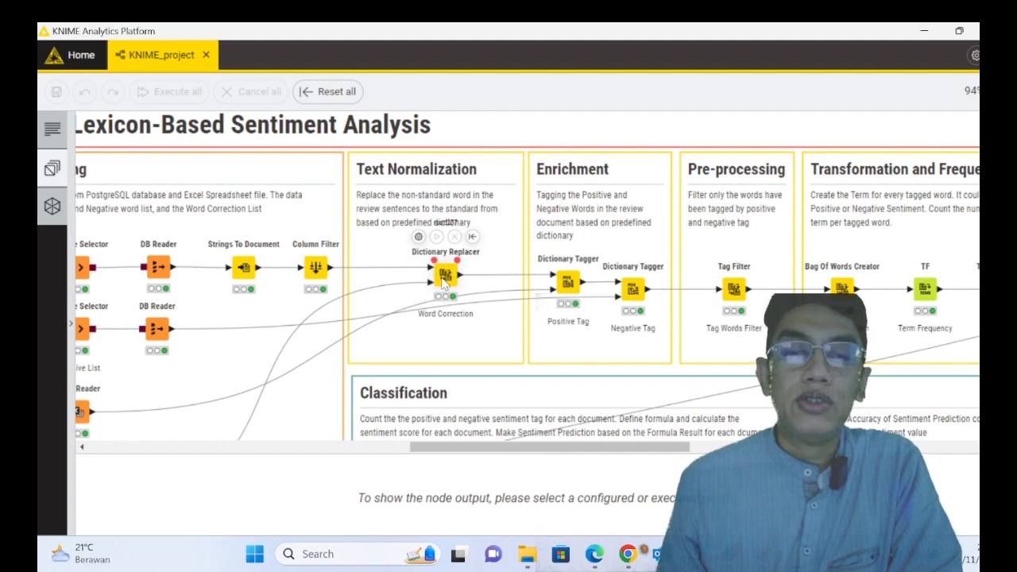
drag(447, 452, 412, 449)
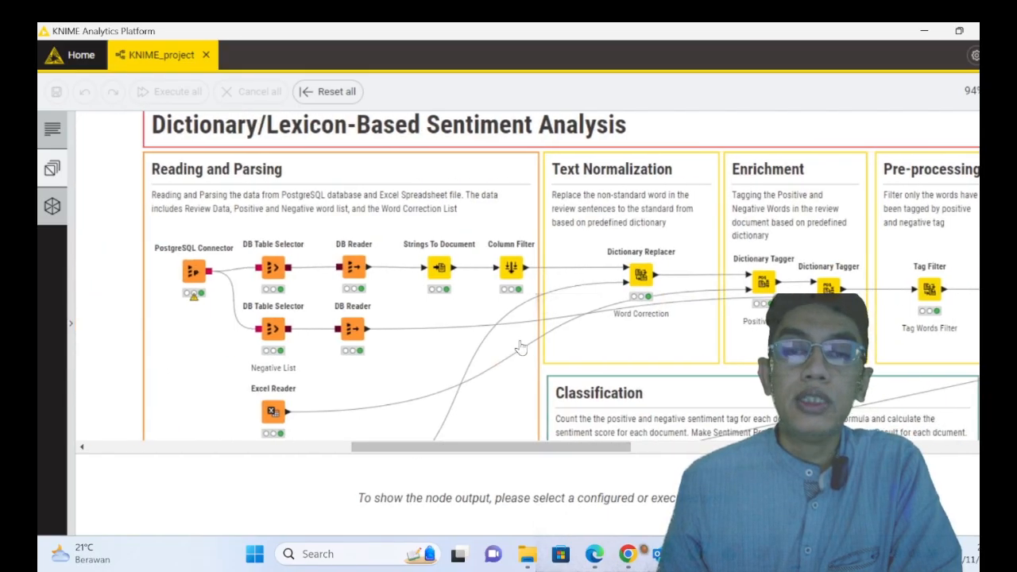
scroll(535, 399, down, 1)
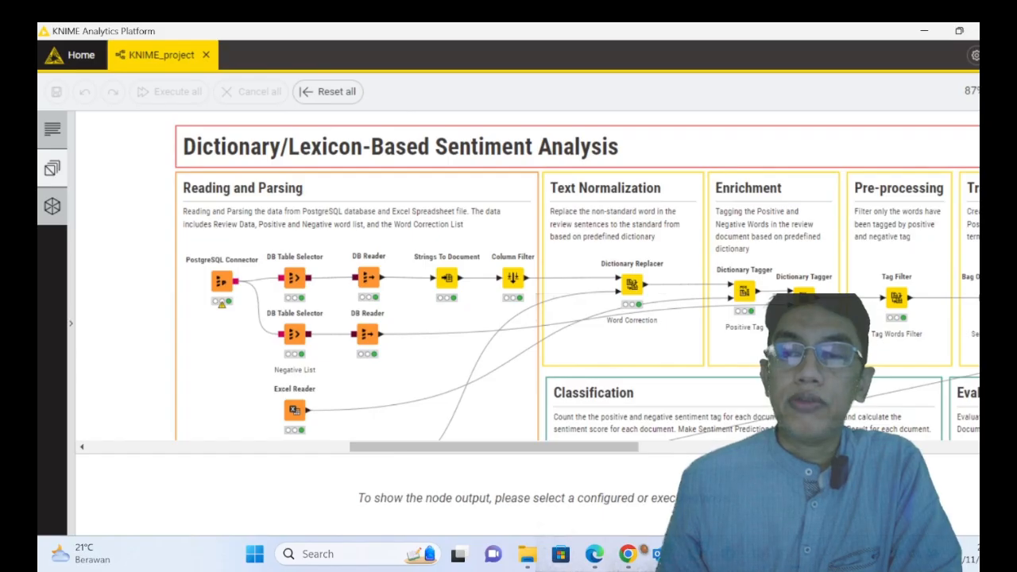
scroll(578, 276, down, 3)
mouse_move(294, 412)
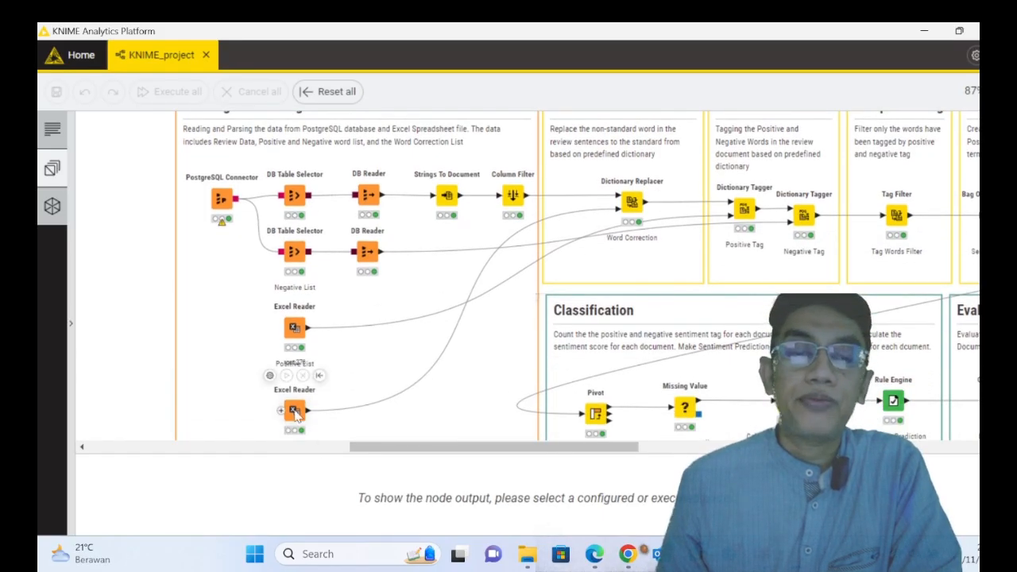
click(300, 425)
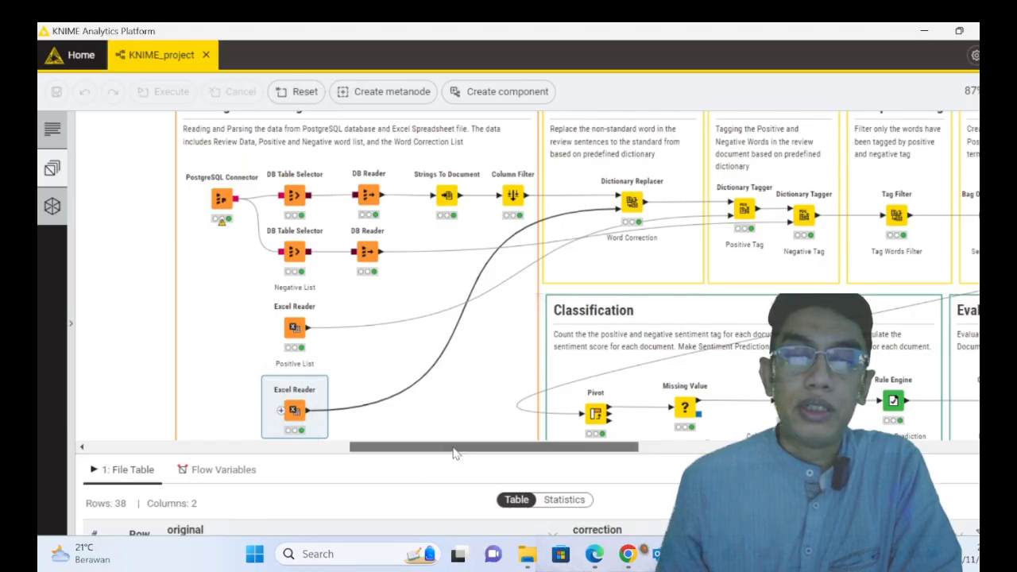
drag(454, 451, 482, 405)
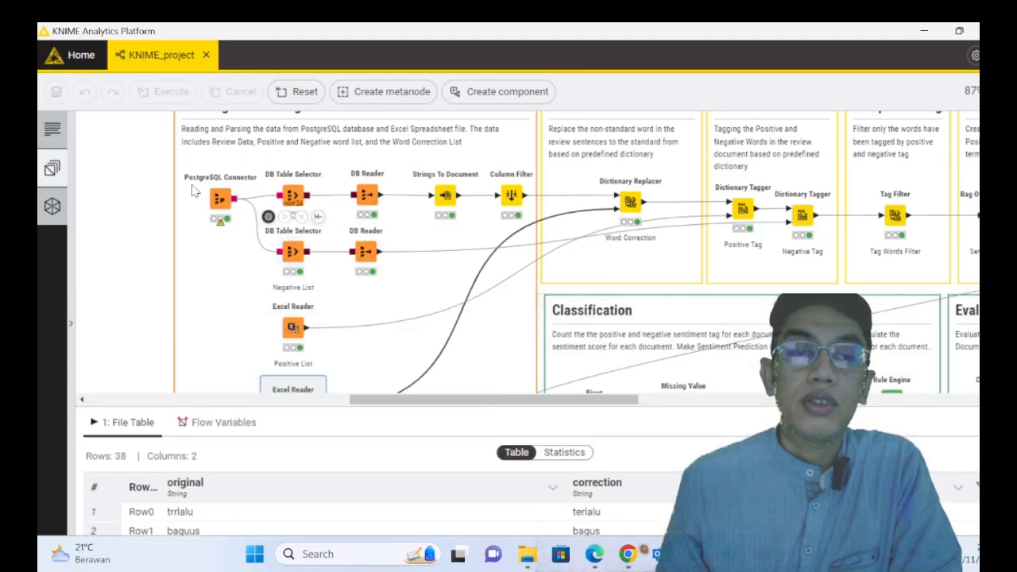
- Reset the PostgreSQL Connector node and execute it again
right_click(219, 200)
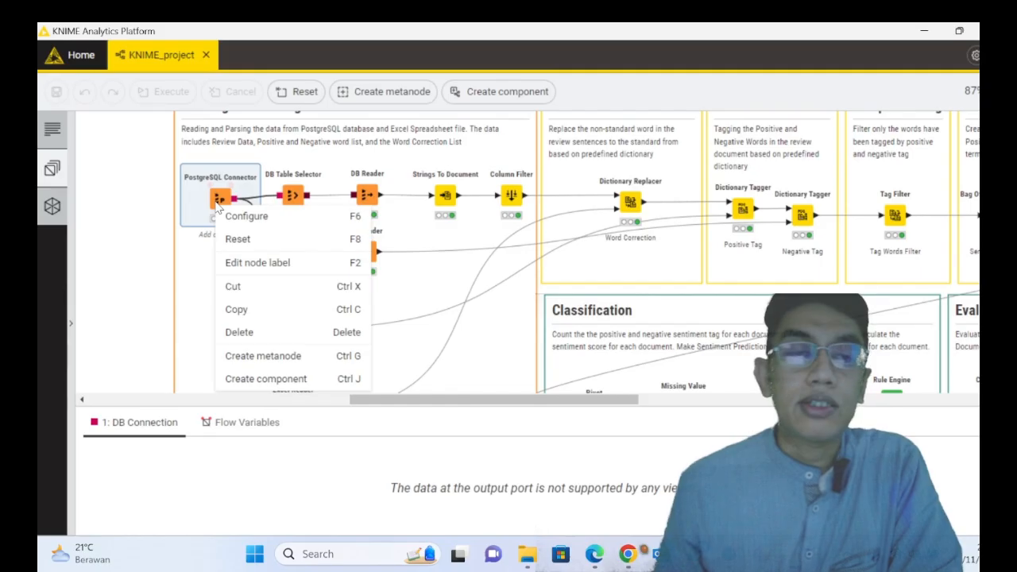
click(244, 238)
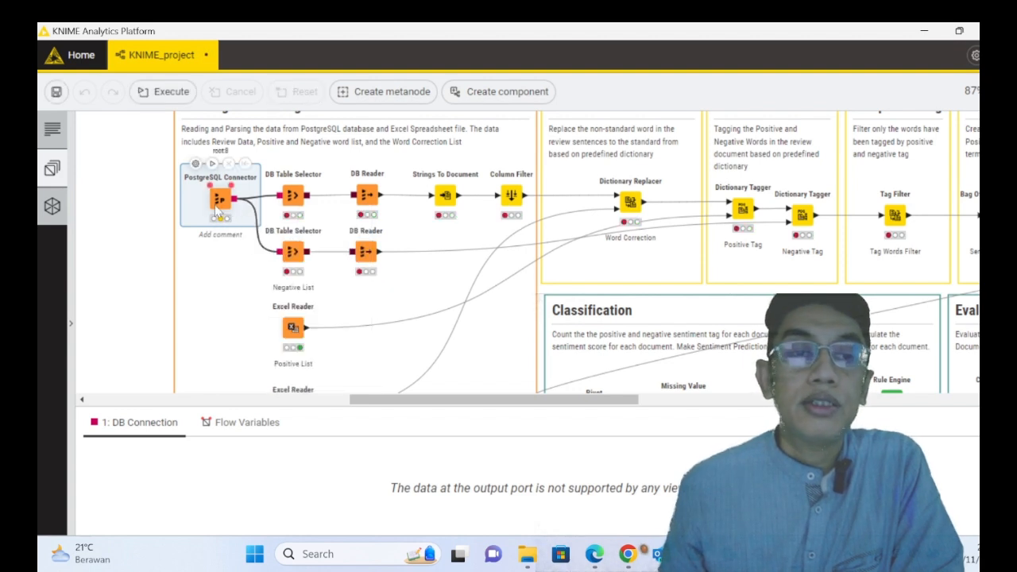
right_click(217, 207)
click(243, 243)
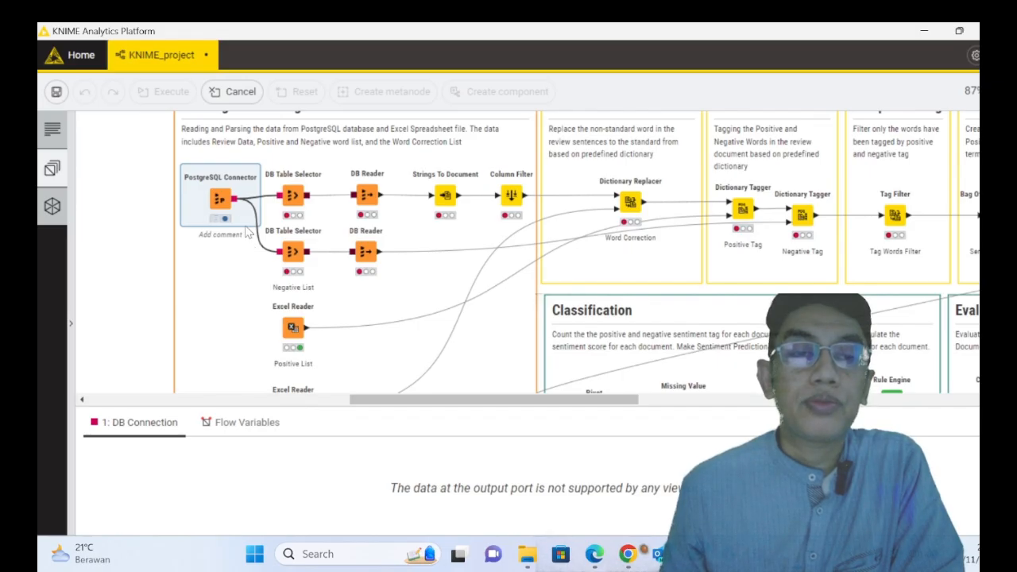
- Review the PostgreSQL Connector's connection settings and close its configuration without changes
right_click(226, 208)
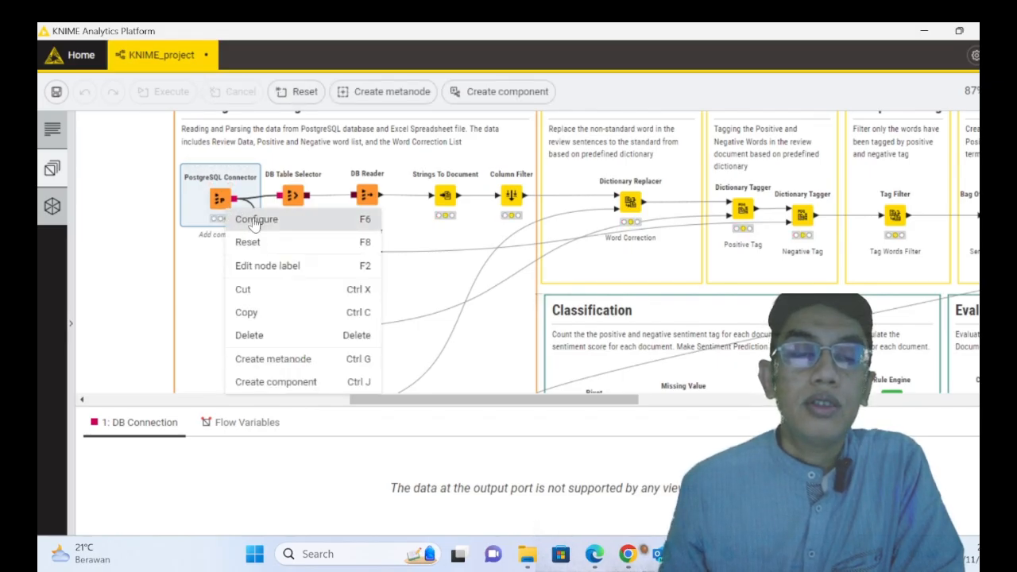
click(254, 222)
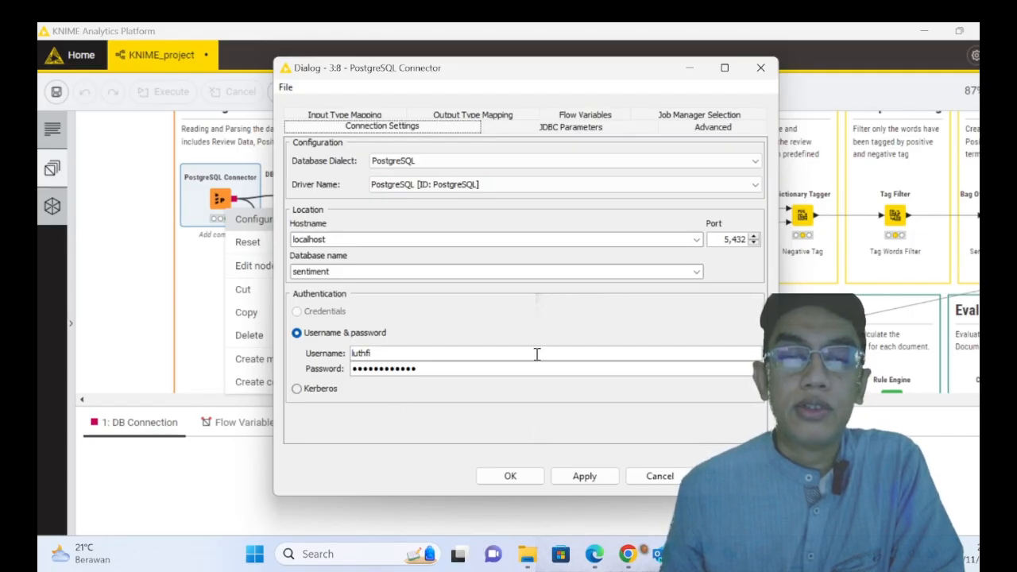
click(656, 476)
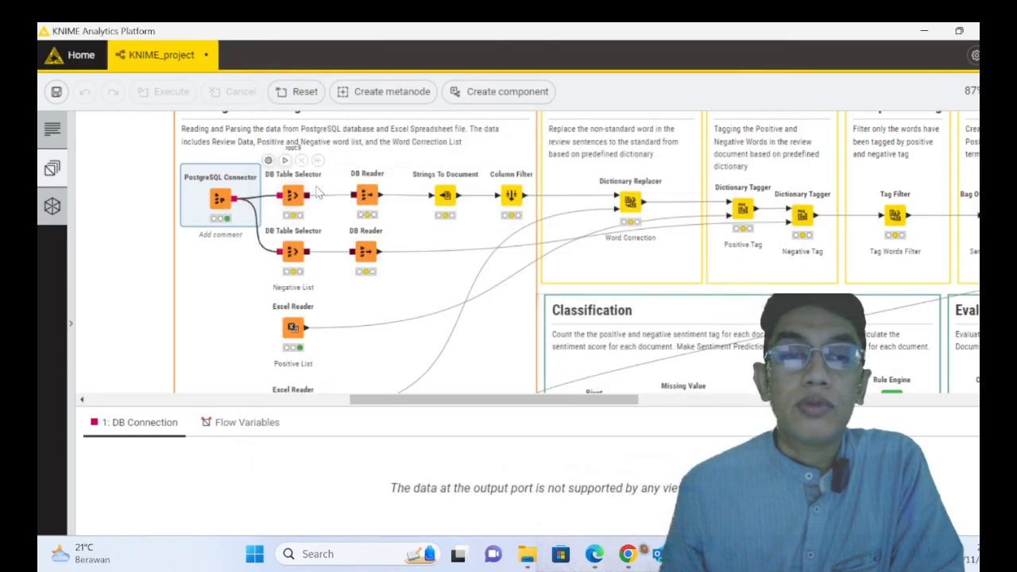
- Inspect the custom SQL statement in the upper DB Table Selector's configuration and close it without changes
right_click(295, 202)
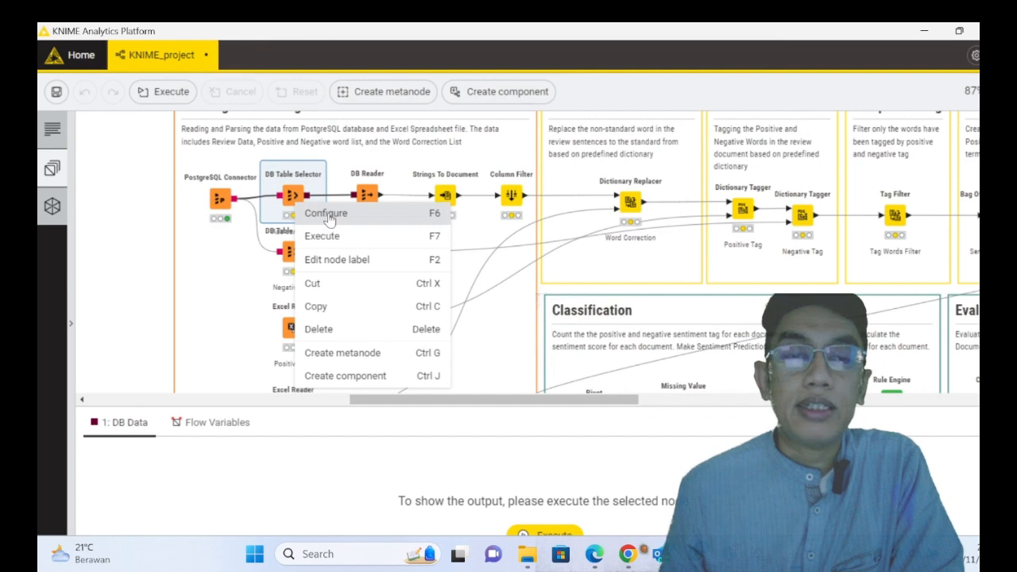
click(332, 216)
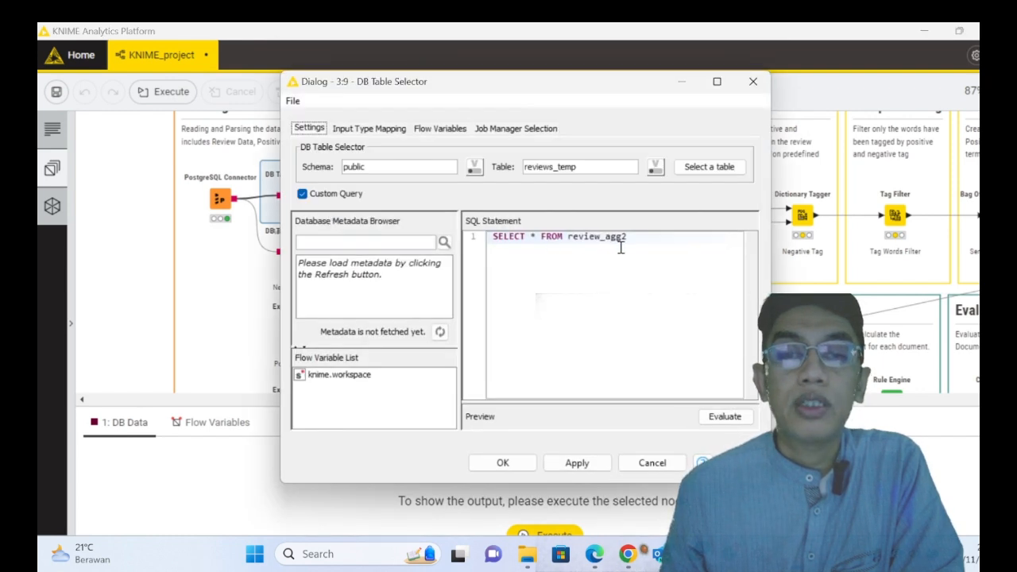
drag(641, 242, 496, 240)
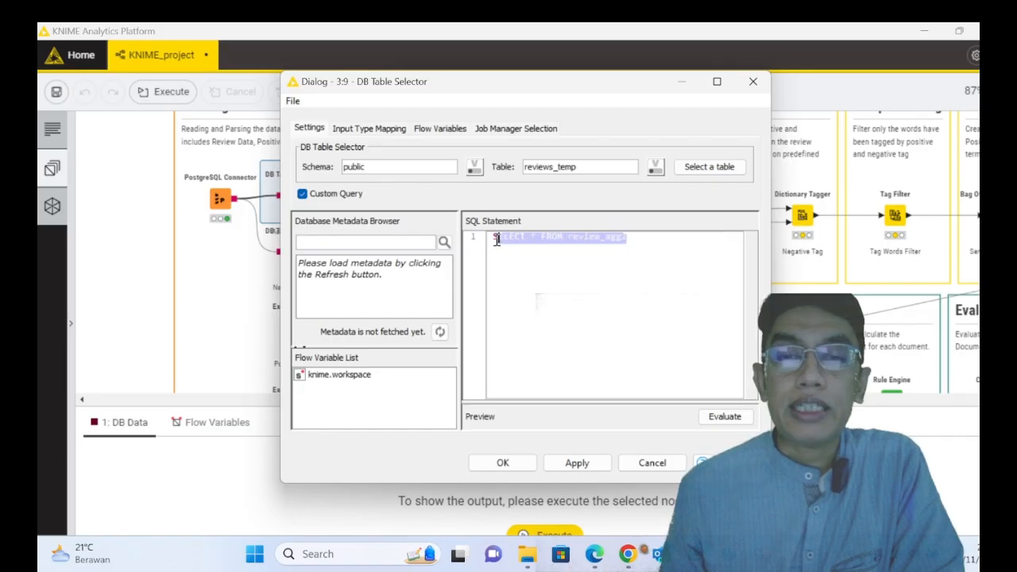
click(586, 237)
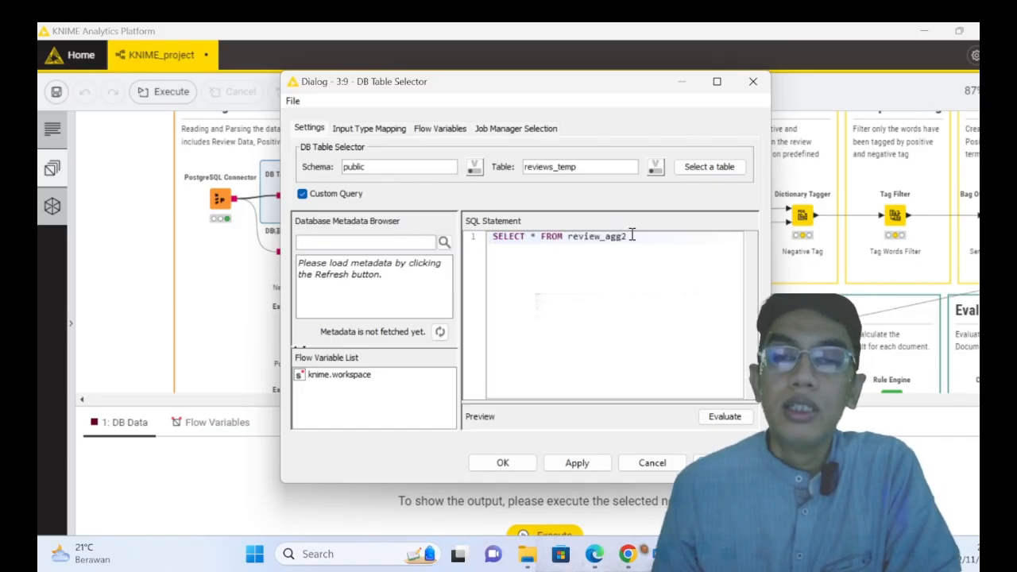
drag(634, 236, 584, 236)
click(573, 236)
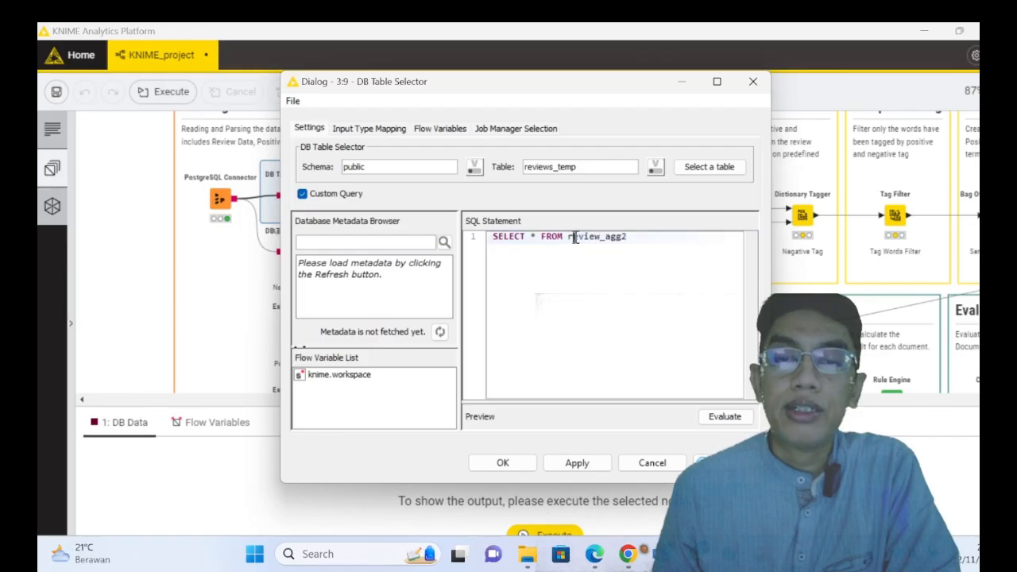
click(651, 463)
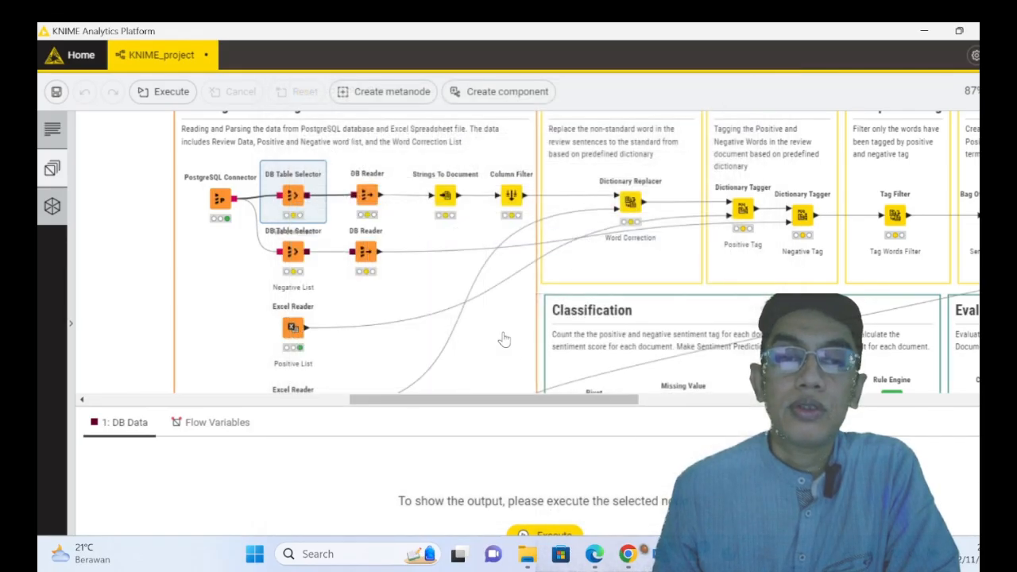
- Execute the upper DB Table Selector and the DB Reader connected to it
right_click(296, 200)
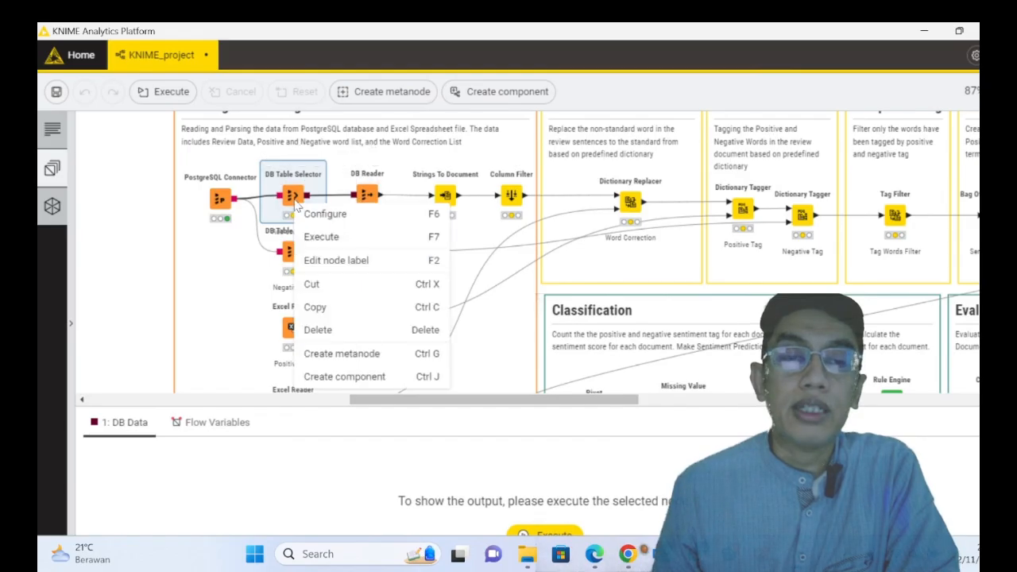
click(338, 237)
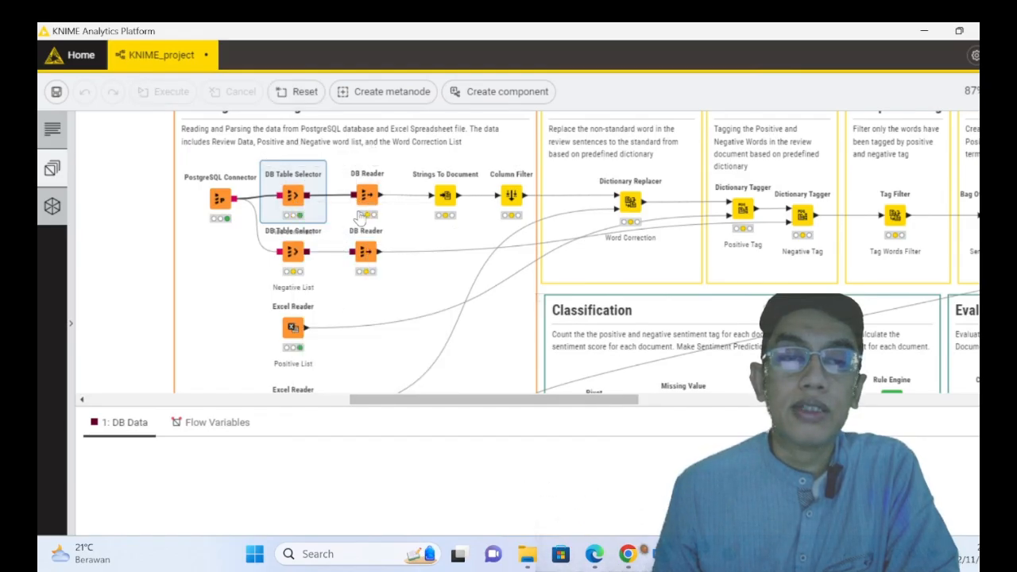
click(368, 197)
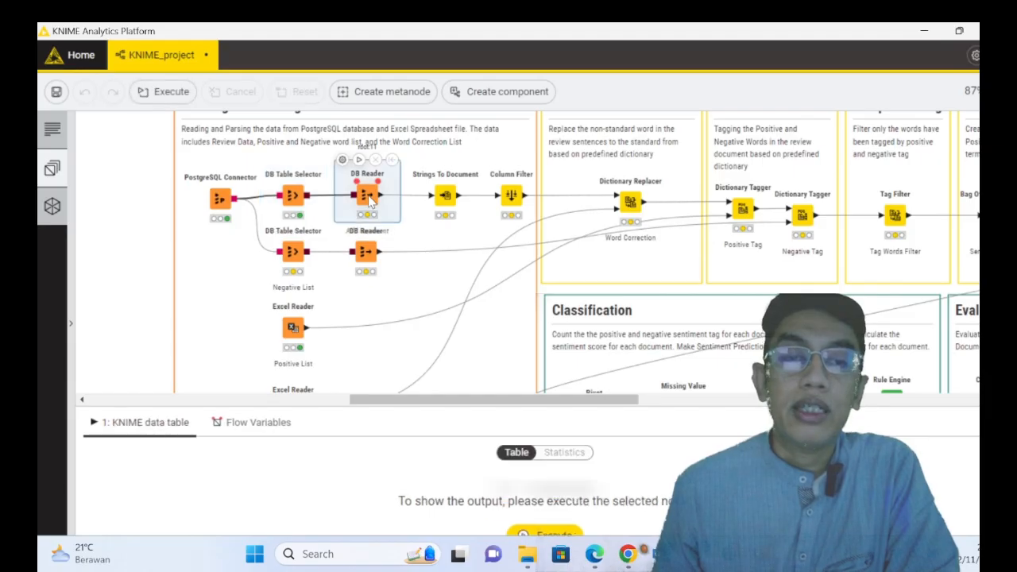
right_click(369, 202)
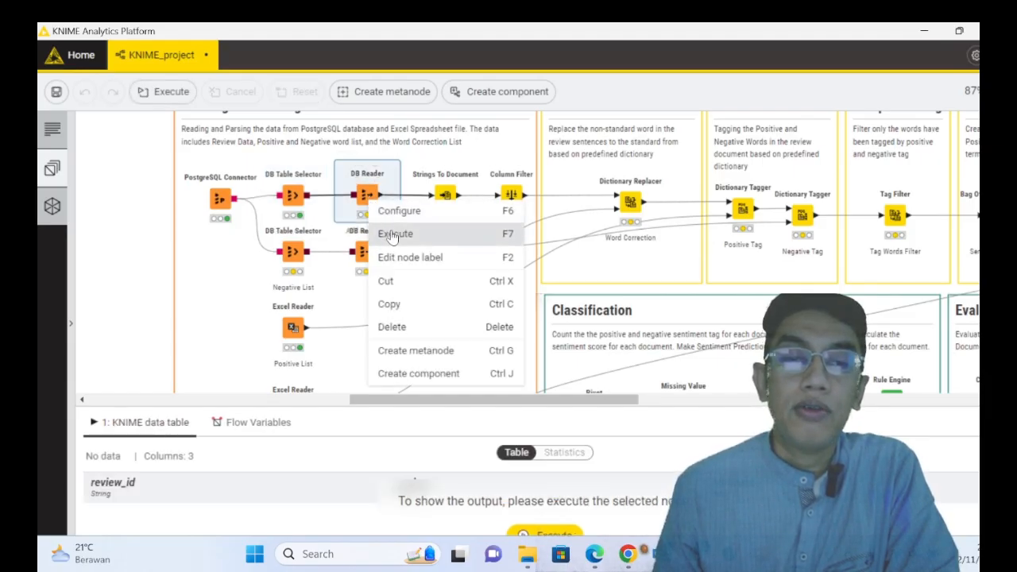
click(387, 234)
mouse_move(364, 196)
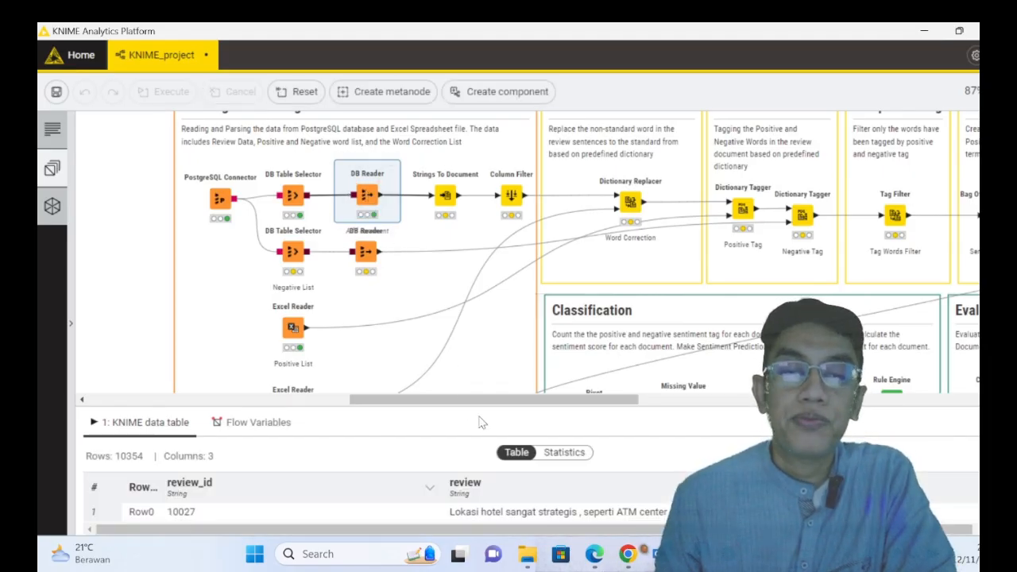
- Enlarge the DB Reader's output table, narrow the review_id column and widen the review column
drag(479, 408, 479, 270)
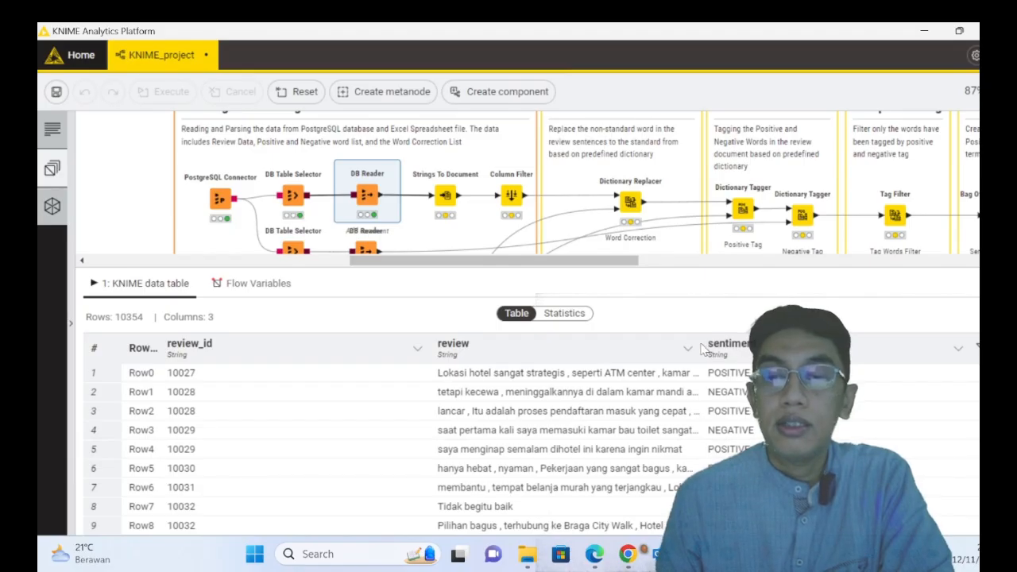
drag(702, 348, 738, 350)
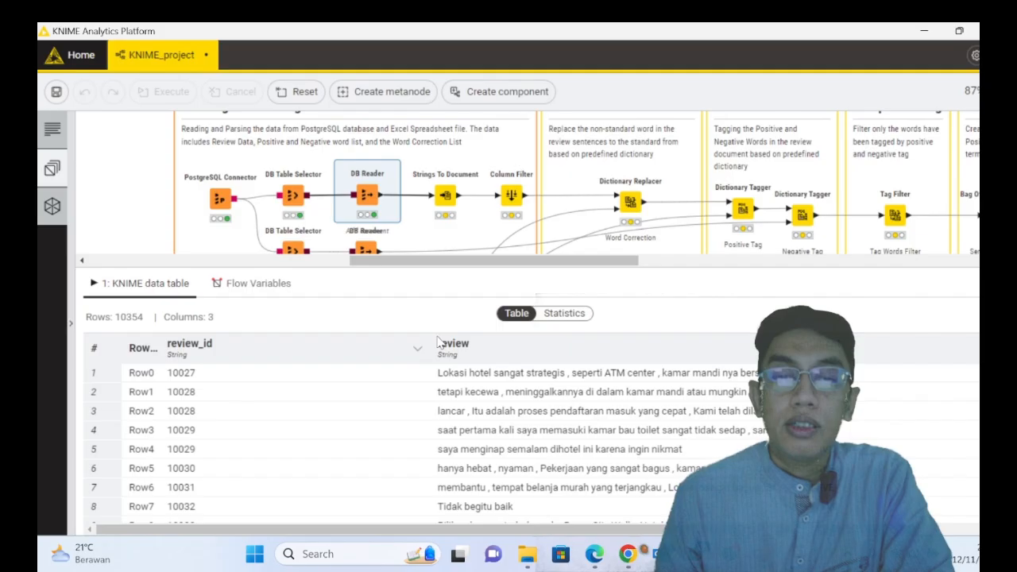
drag(435, 347, 326, 347)
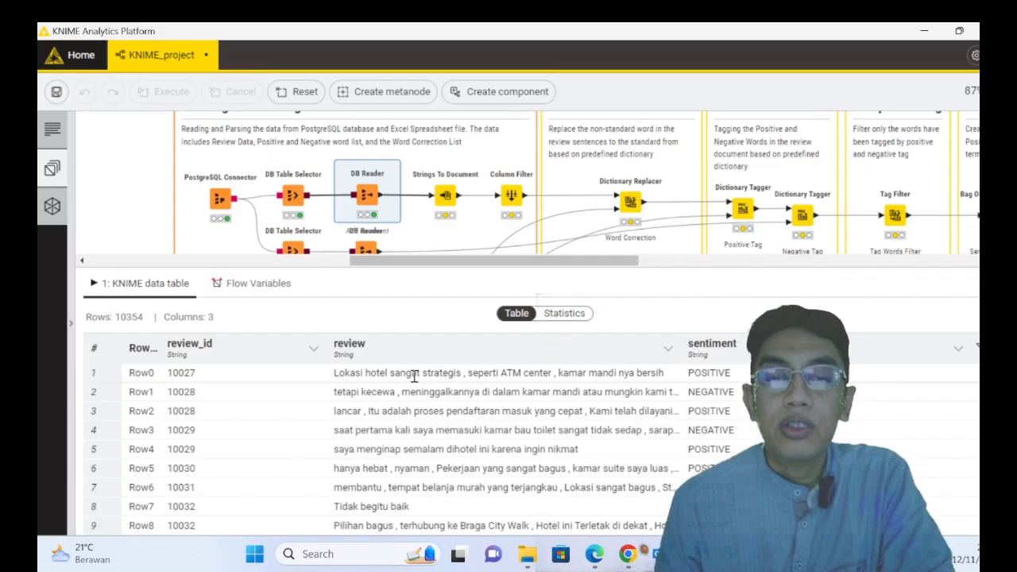
- Examine the review texts and their sentiment labels down the DB Reader's output table
scroll(429, 405, down, 3)
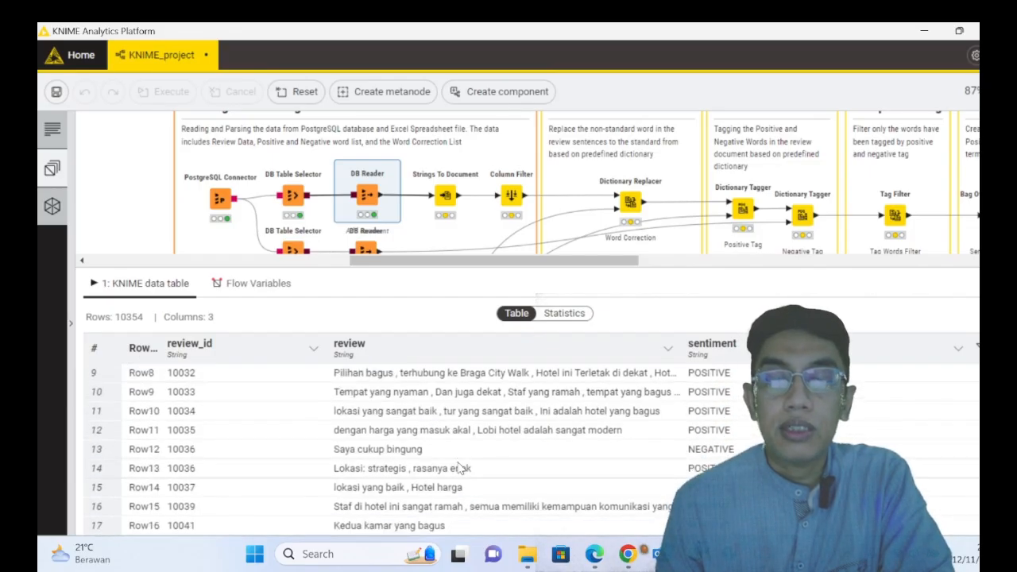
scroll(477, 470, down, 2)
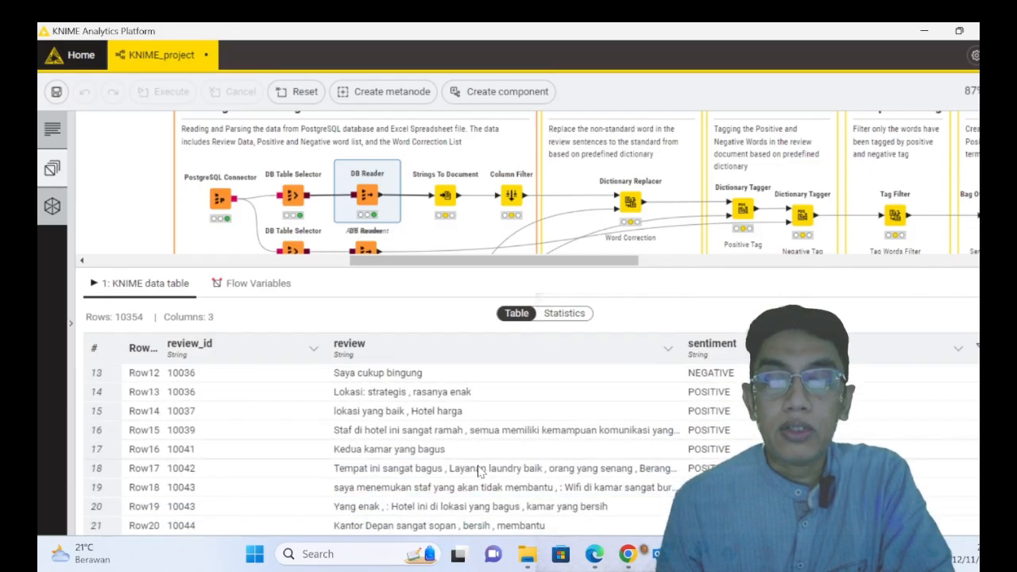
scroll(497, 464, down, 3)
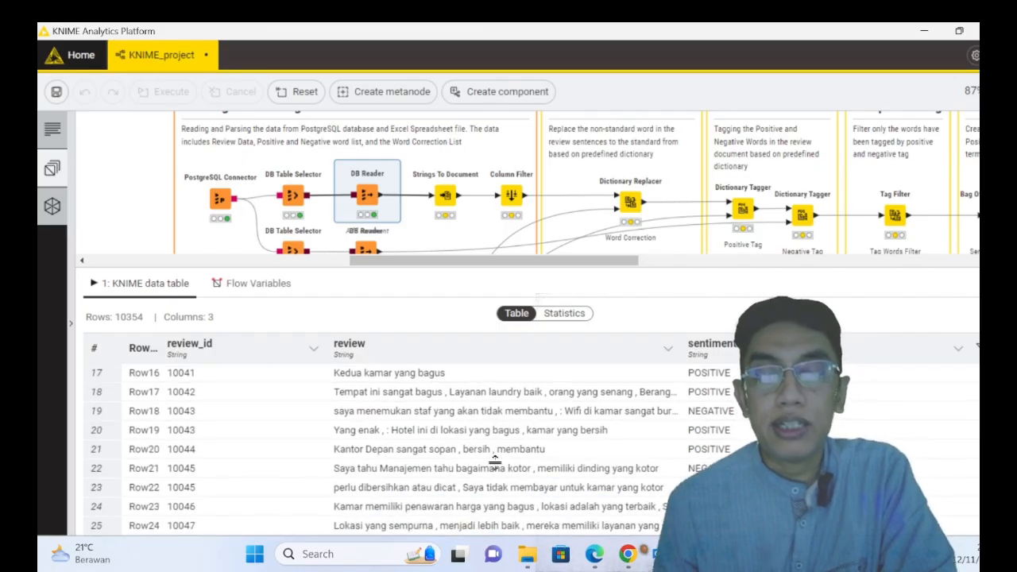
scroll(502, 455, down, 8)
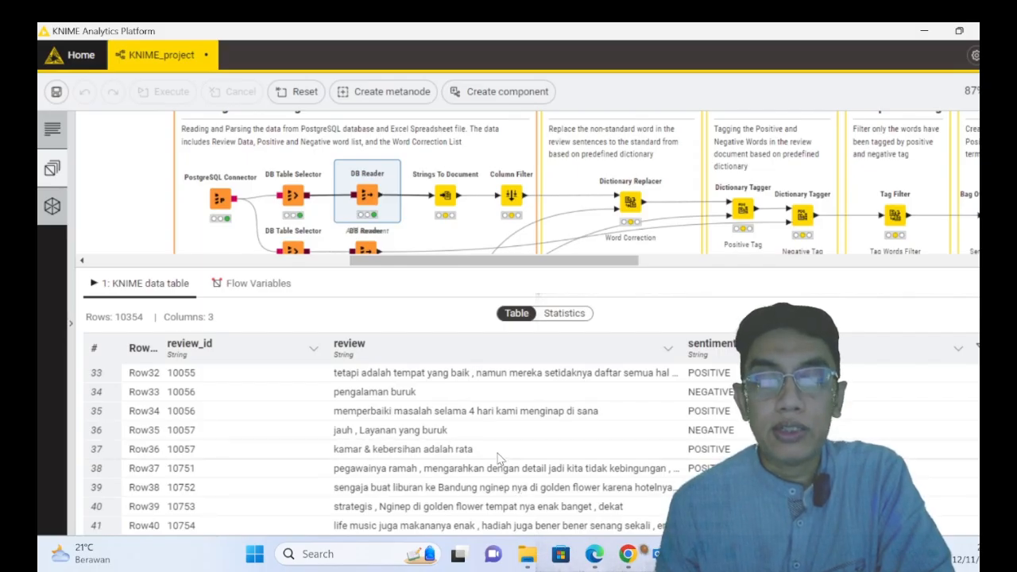
scroll(501, 461, down, 2)
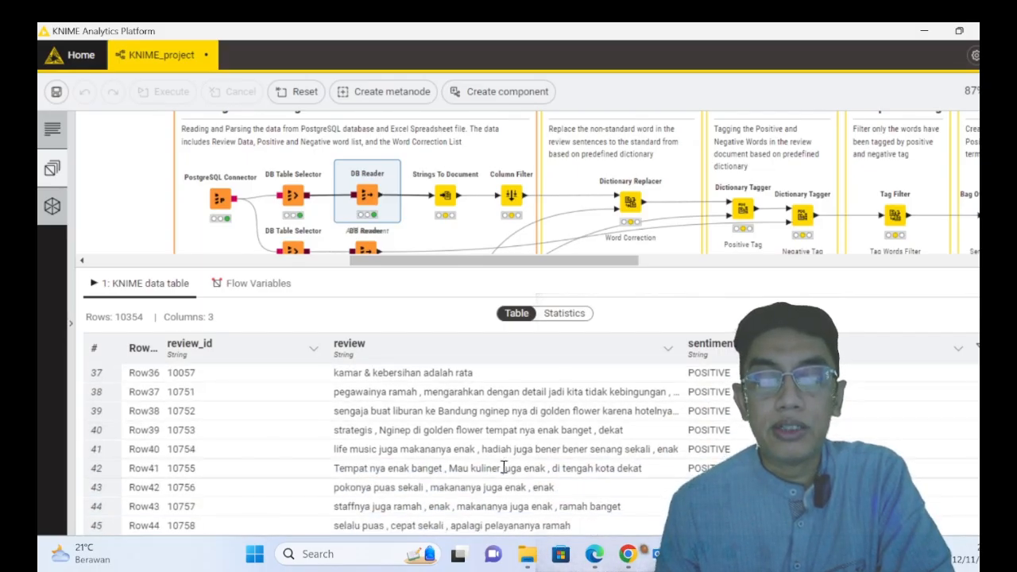
scroll(503, 468, down, 4)
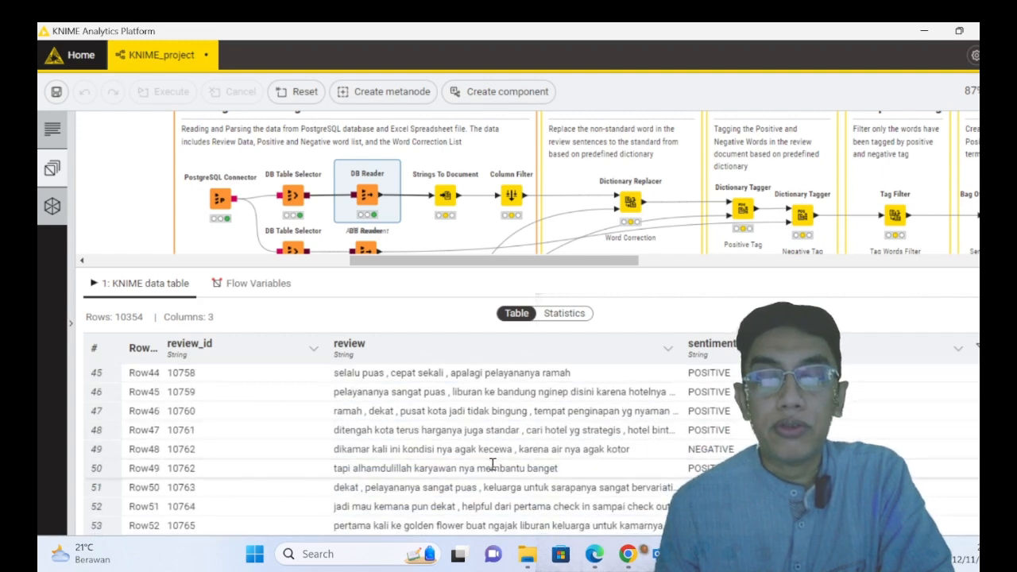
scroll(487, 469, down, 2)
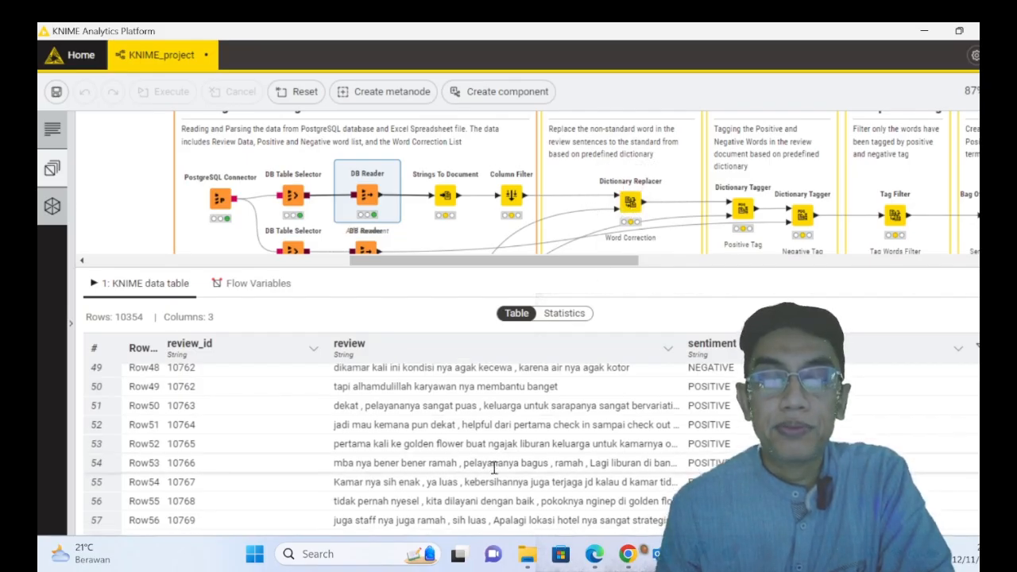
scroll(493, 469, down, 2)
scroll(492, 468, down, 4)
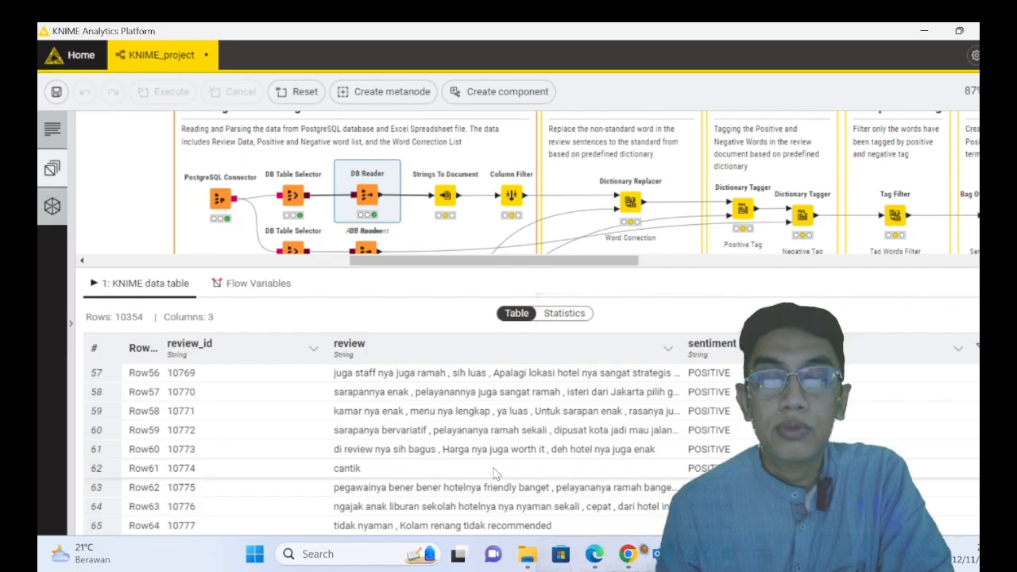
- Execute the Strings To Document node connected to the upper DB Reader and look through the rows of its output table
scroll(493, 467, down, 3)
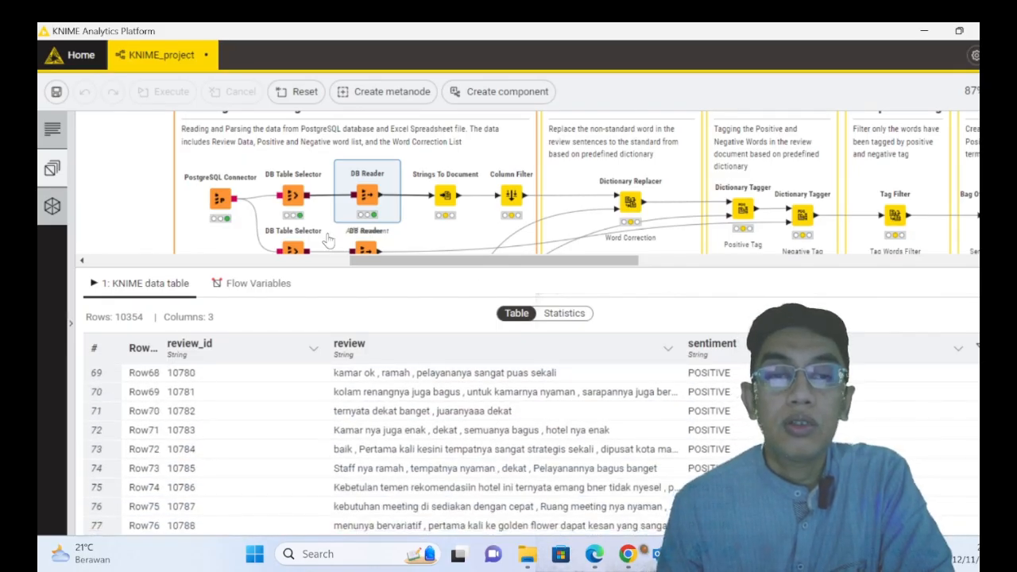
drag(502, 268, 502, 309)
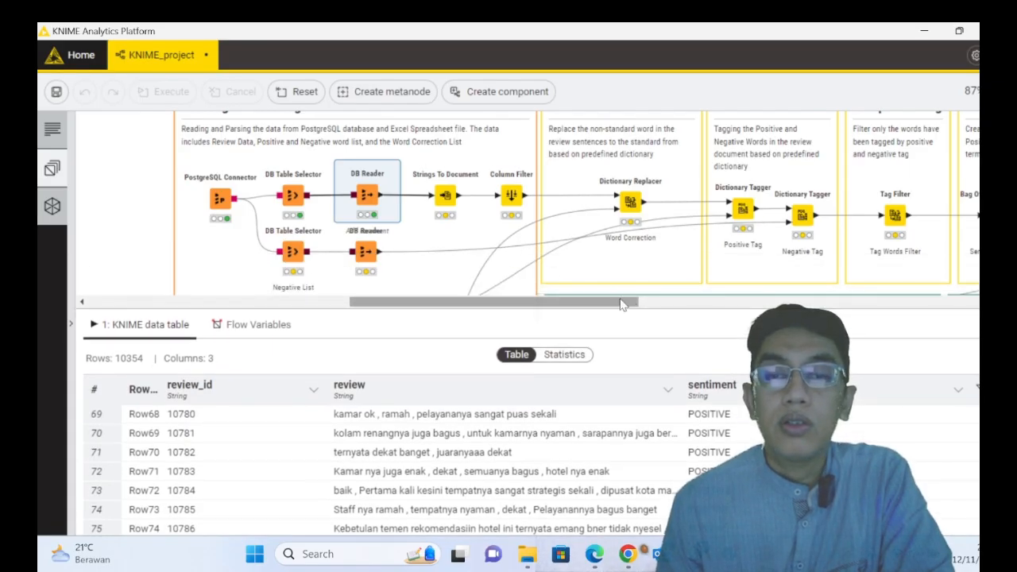
click(450, 198)
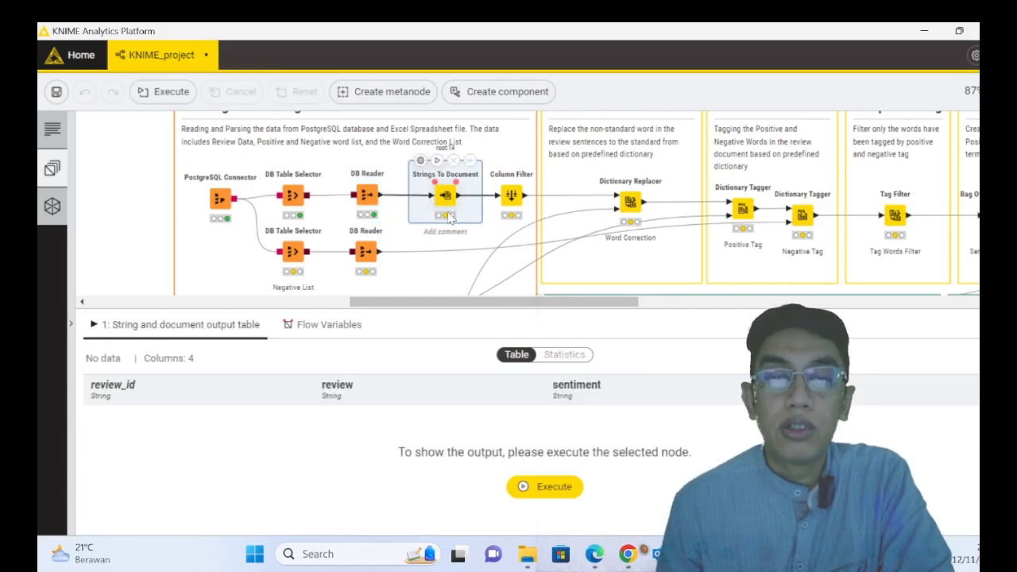
mouse_move(433, 209)
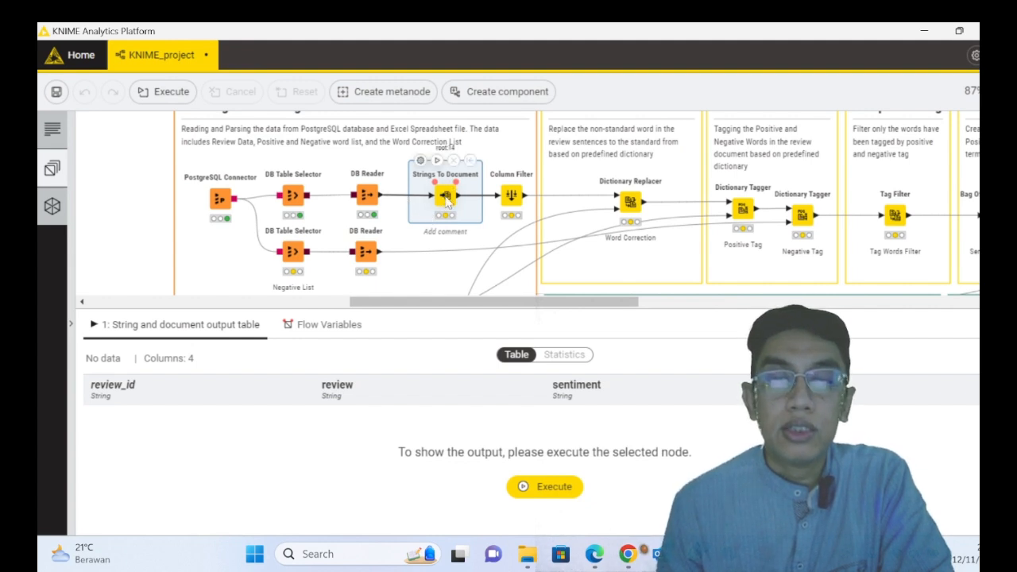
right_click(448, 203)
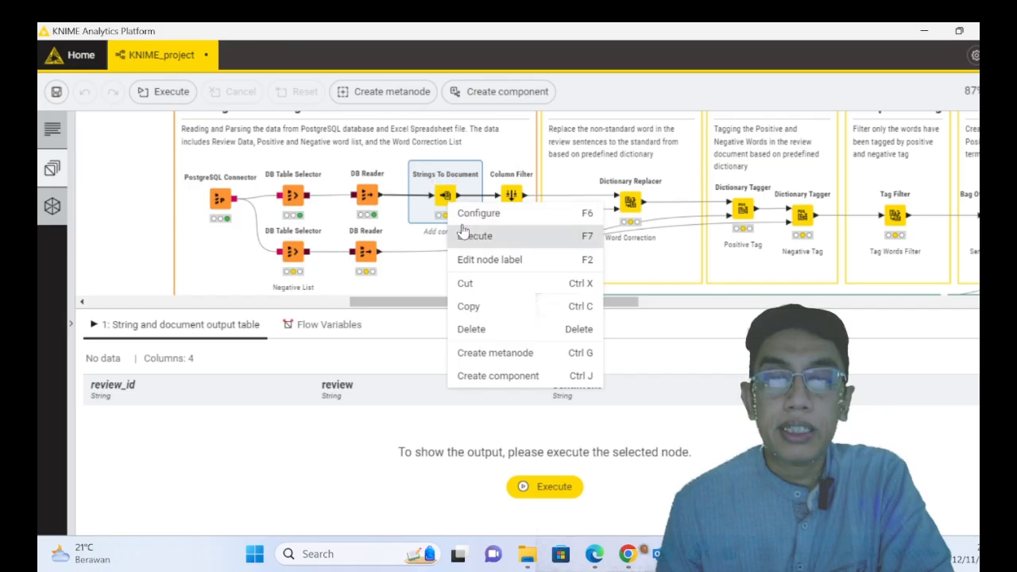
click(469, 238)
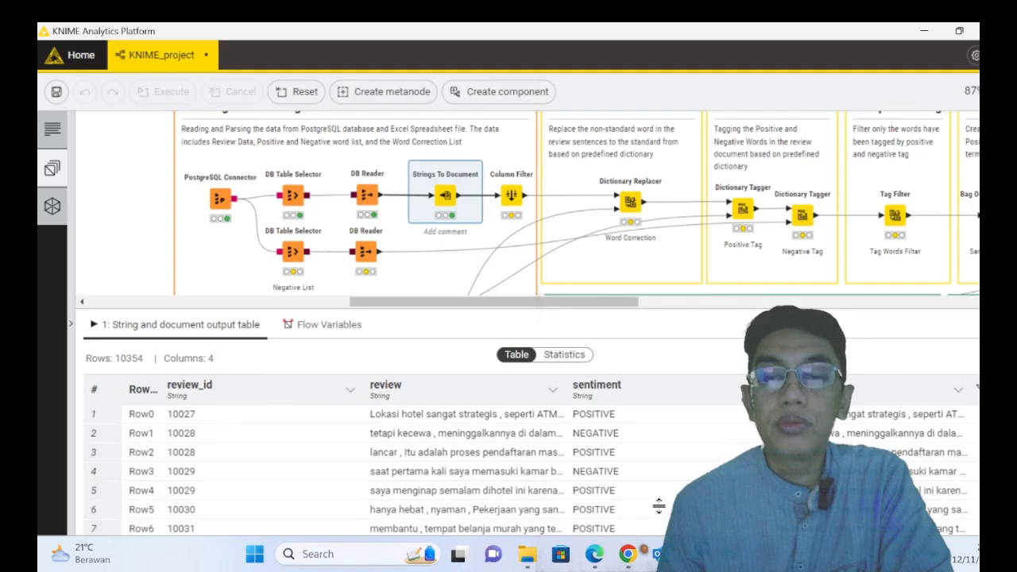
scroll(374, 469, down, 3)
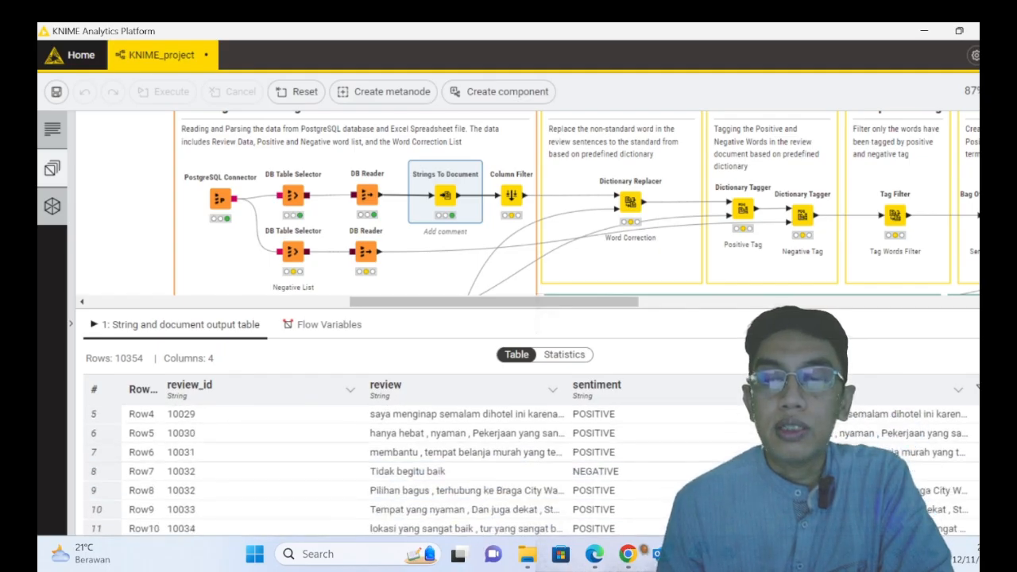
scroll(373, 468, up, 3)
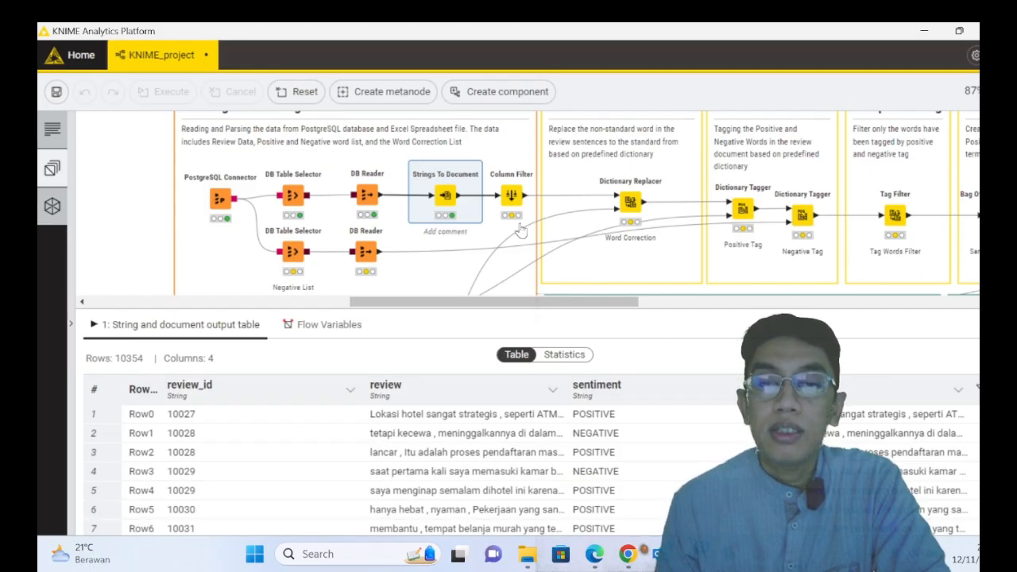
scroll(397, 469, down, 7)
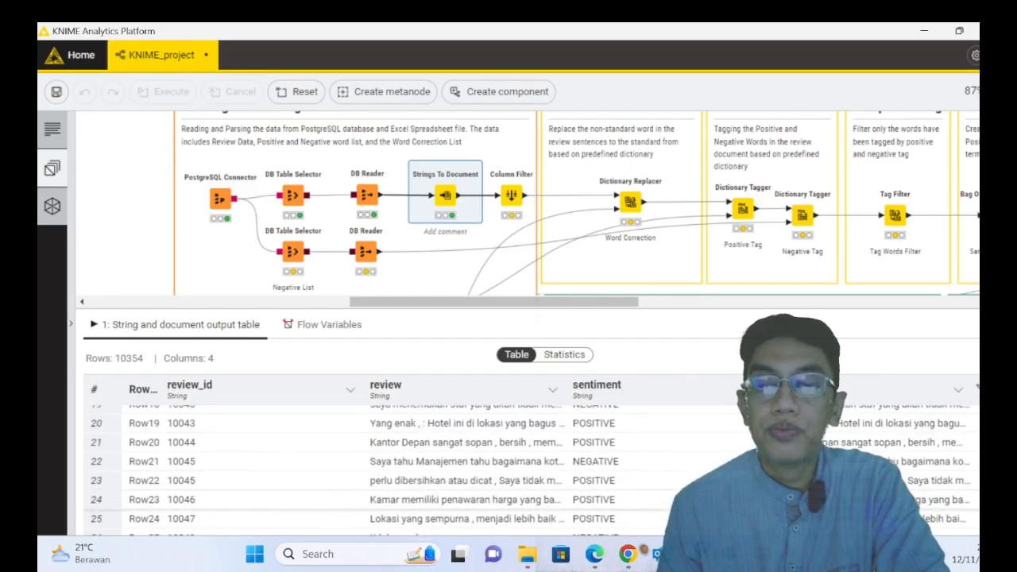
scroll(398, 469, up, 7)
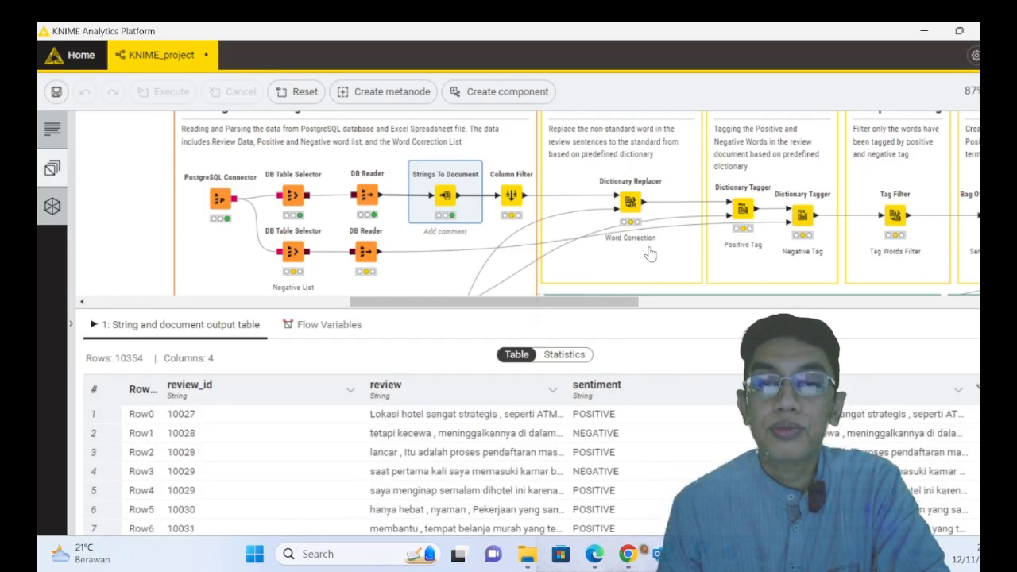
- Inspect the included and excluded columns in the Column Filter's configuration and close it without changes
click(515, 203)
right_click(515, 205)
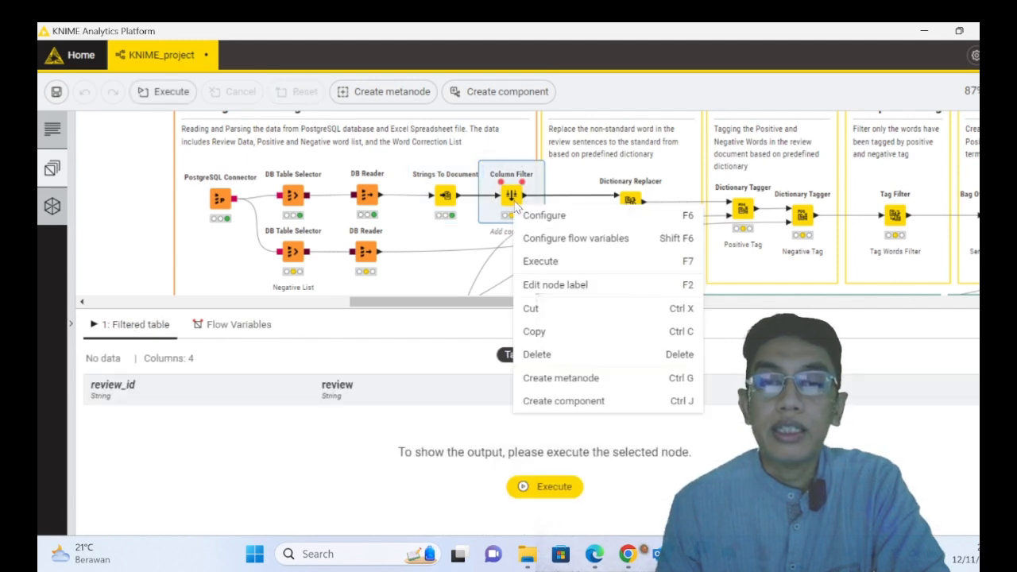
click(531, 214)
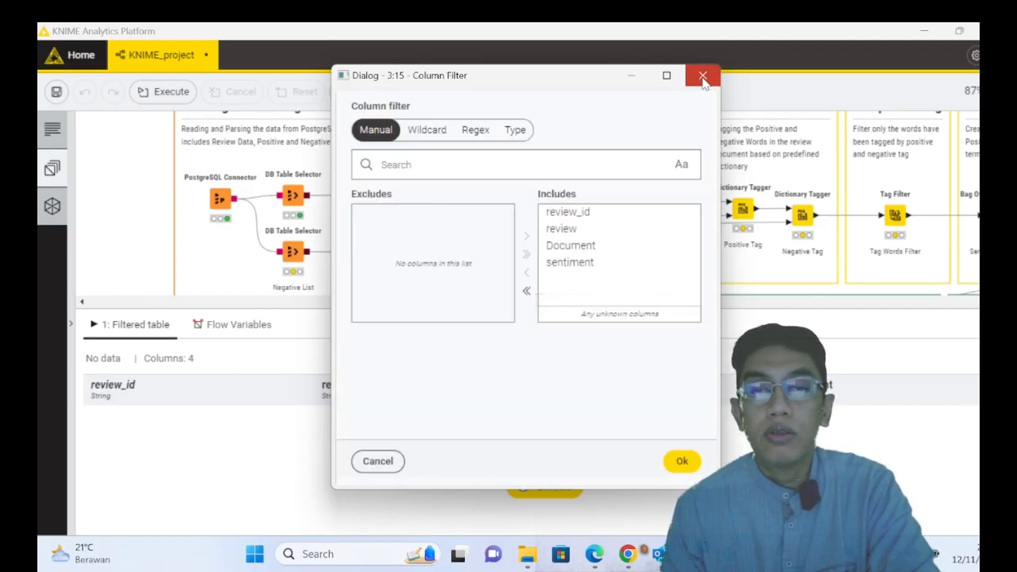
click(703, 75)
- Execute the Column Filter node and look through its filtered table
right_click(523, 197)
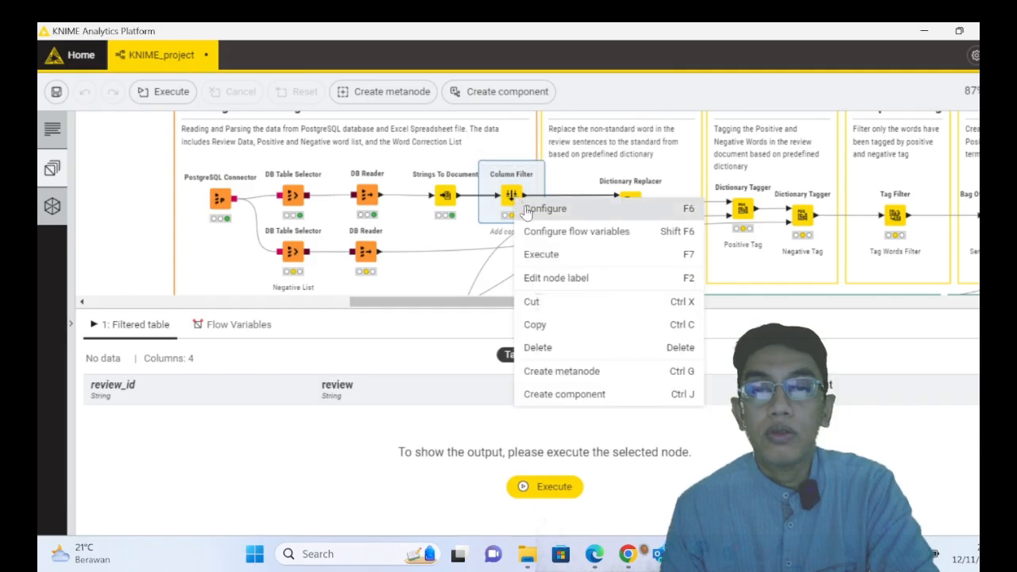
click(547, 256)
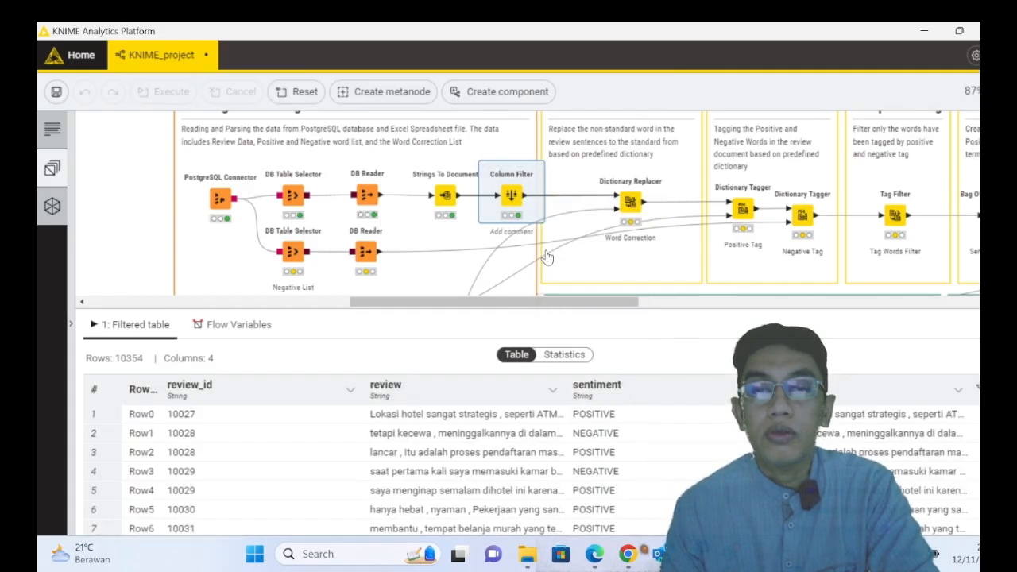
scroll(534, 470, down, 3)
scroll(534, 471, up, 3)
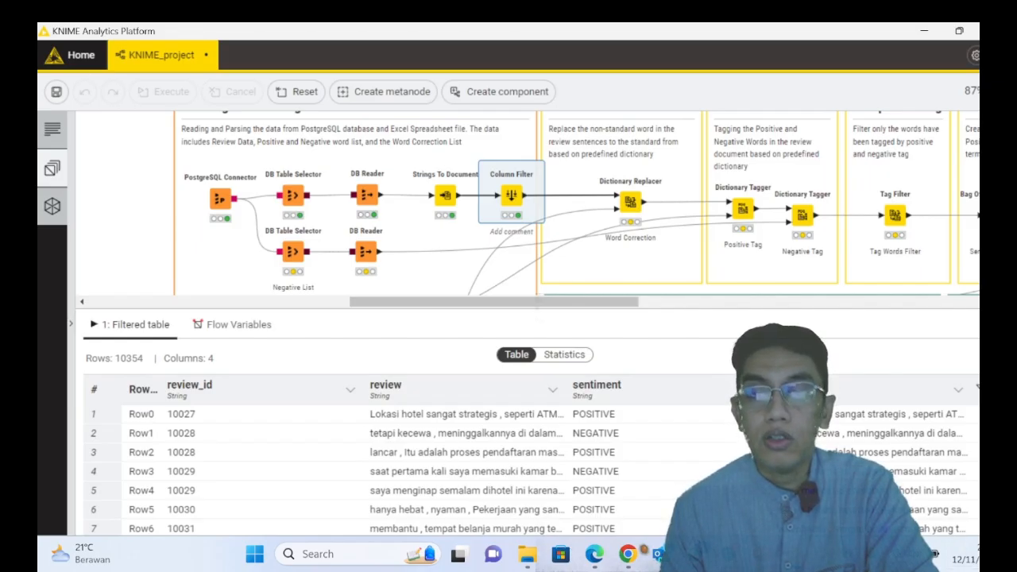
- Inspect the dictionary options in the Word Correction Dictionary Replacer's configuration and close it without changes
mouse_move(629, 213)
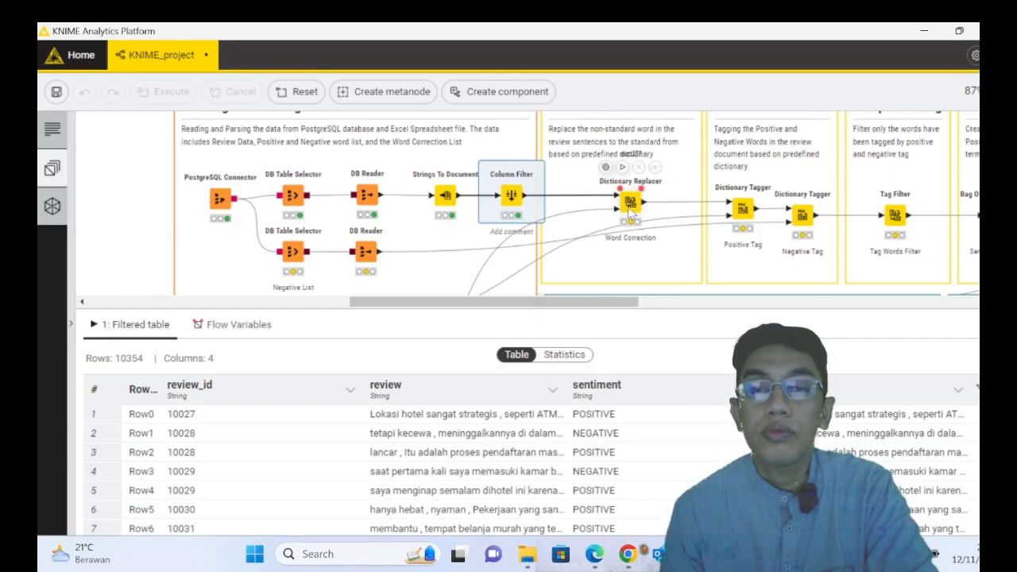
right_click(630, 208)
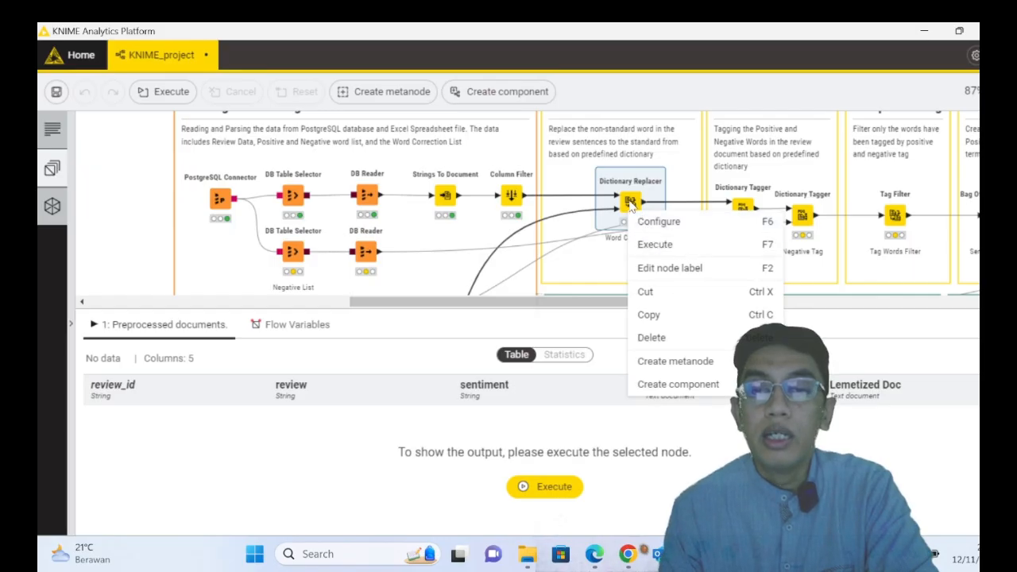
click(640, 224)
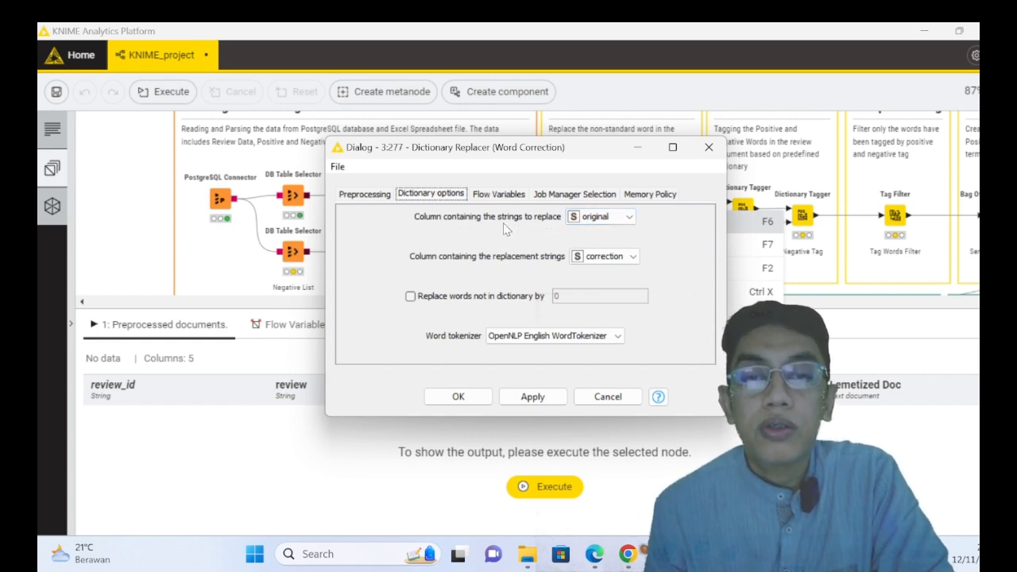
drag(595, 152, 687, 268)
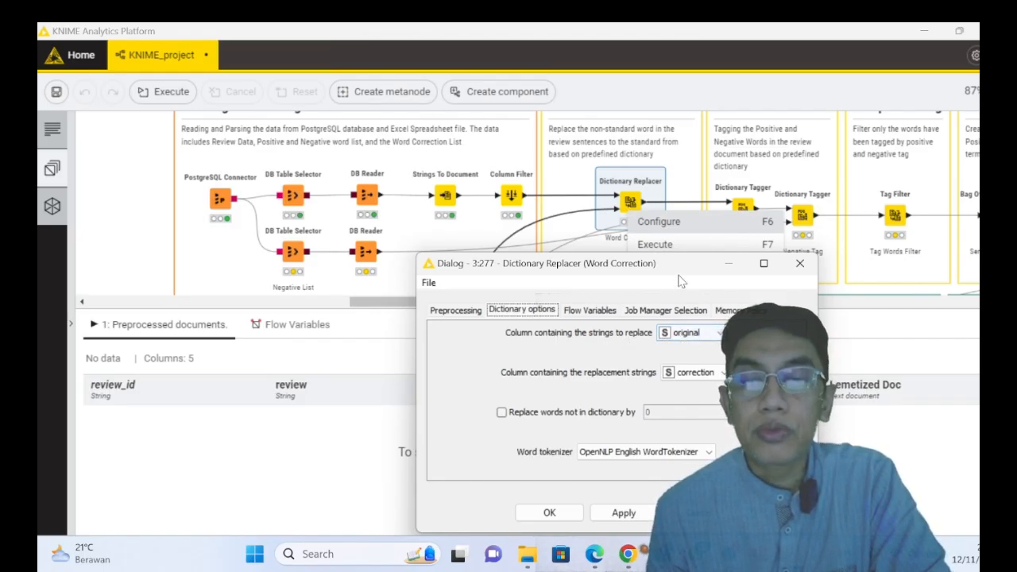
drag(681, 263, 750, 251)
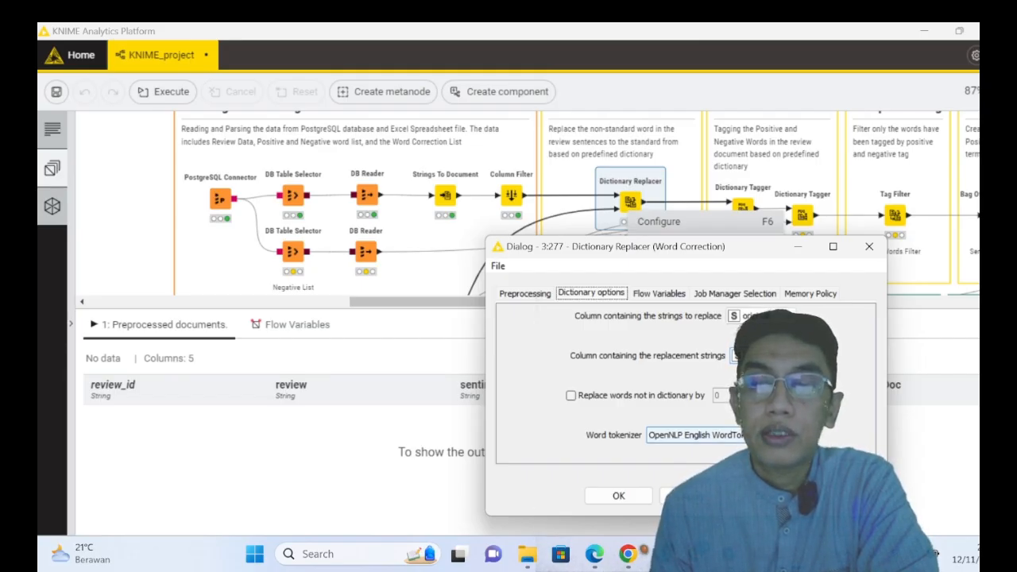
click(870, 247)
- Examine the original and correction word pairs in the output table of the Normalization List Excel Reader
scroll(596, 260, down, 1)
scroll(597, 260, down, 1)
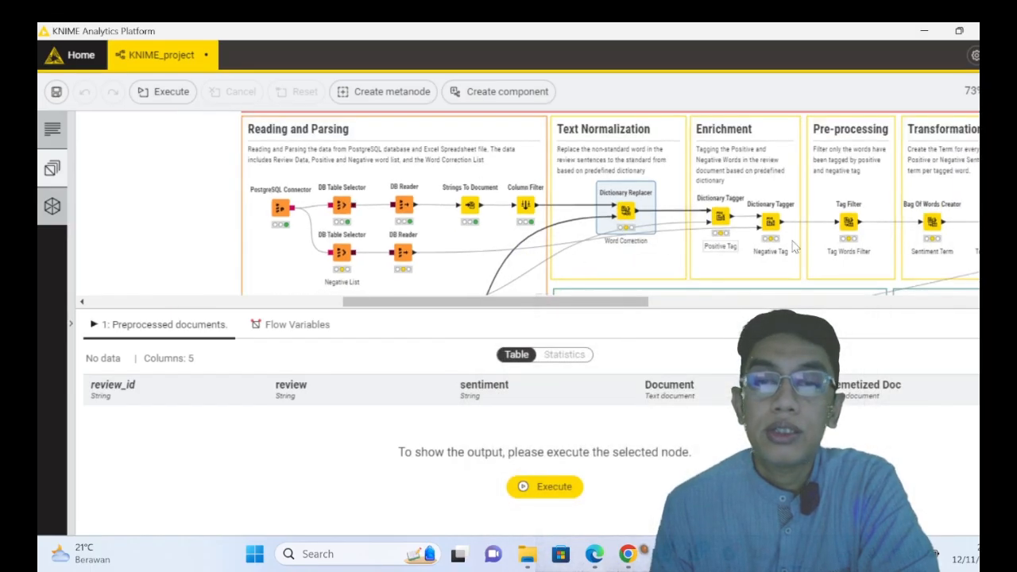
scroll(509, 286, down, 3)
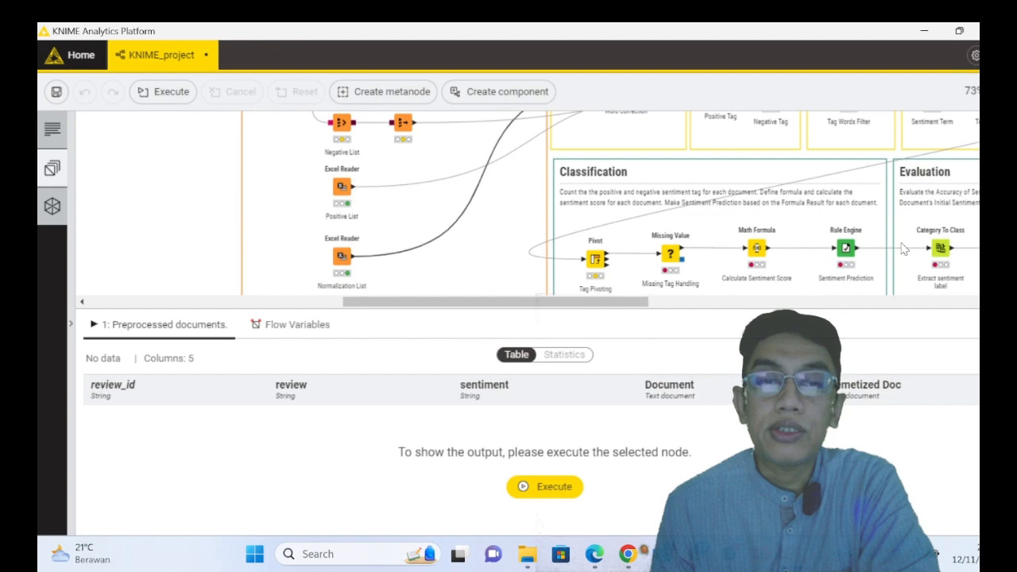
right_click(334, 269)
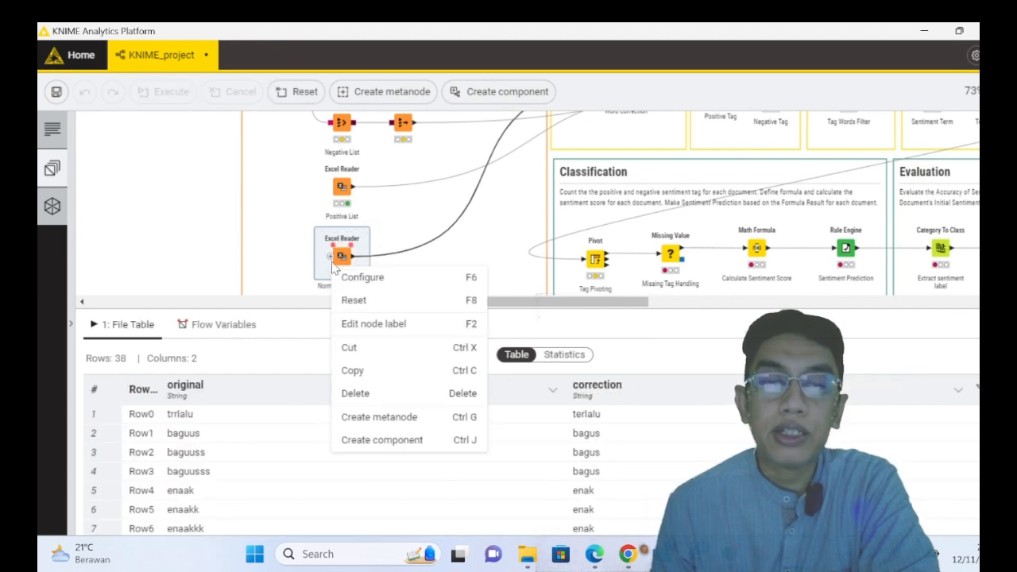
click(548, 458)
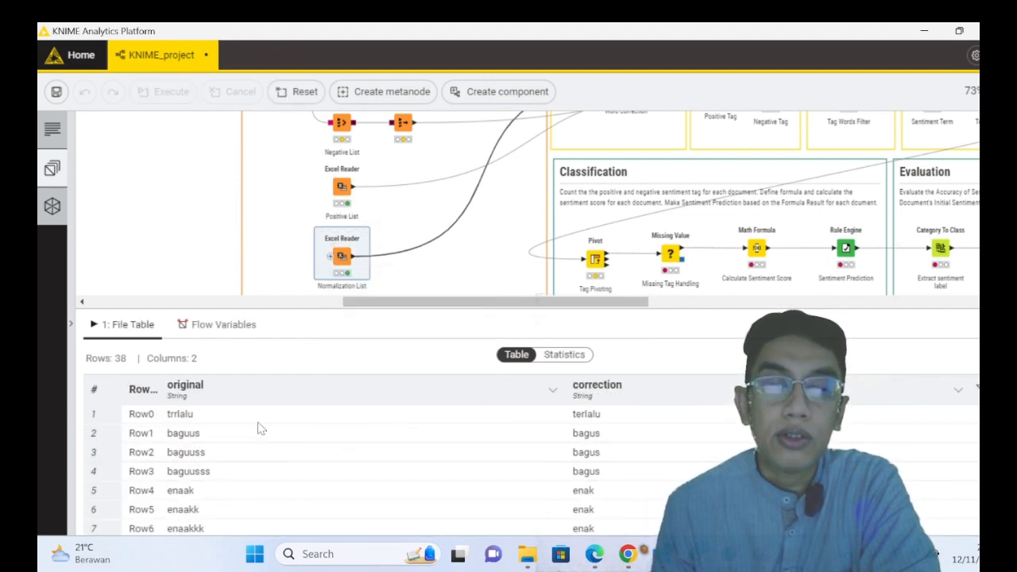
click(202, 435)
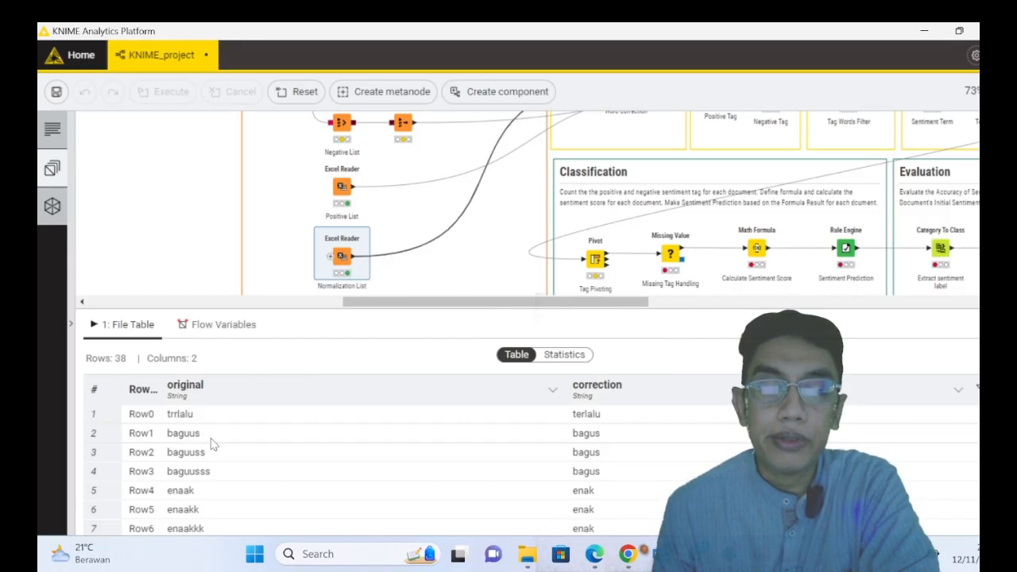
drag(604, 429, 575, 434)
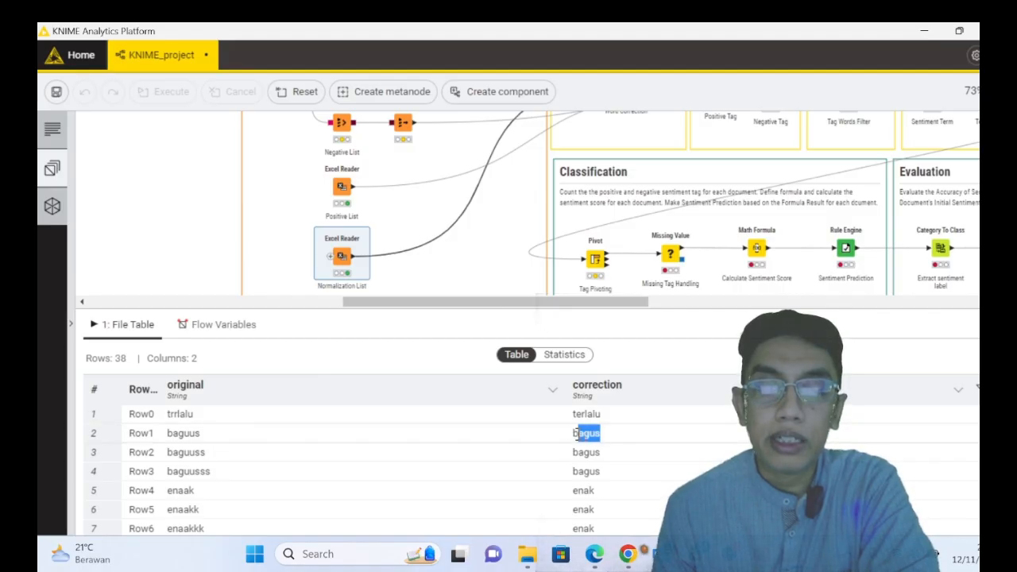
click(590, 453)
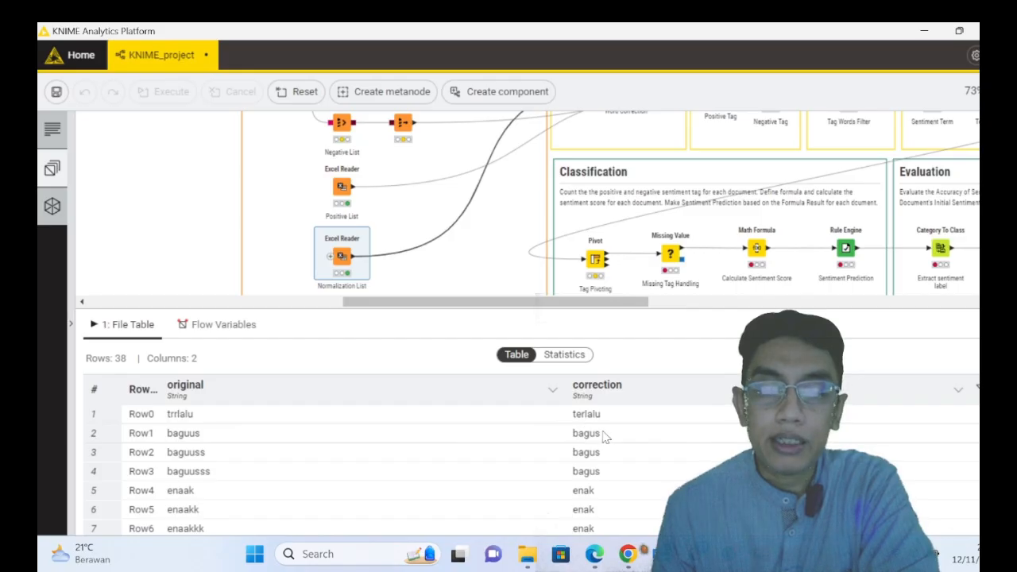
double_click(597, 433)
scroll(322, 459, down, 5)
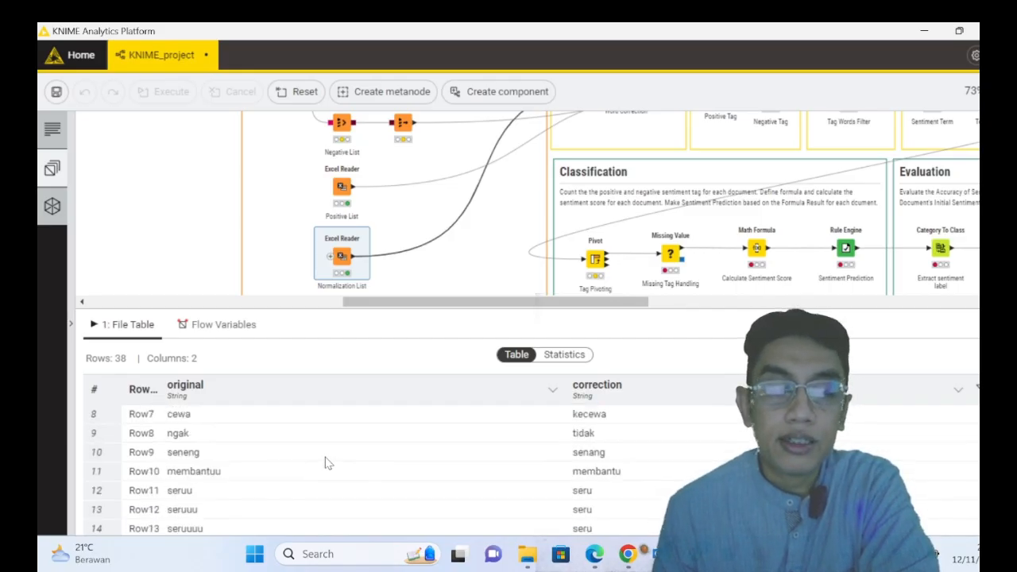
scroll(314, 457, down, 4)
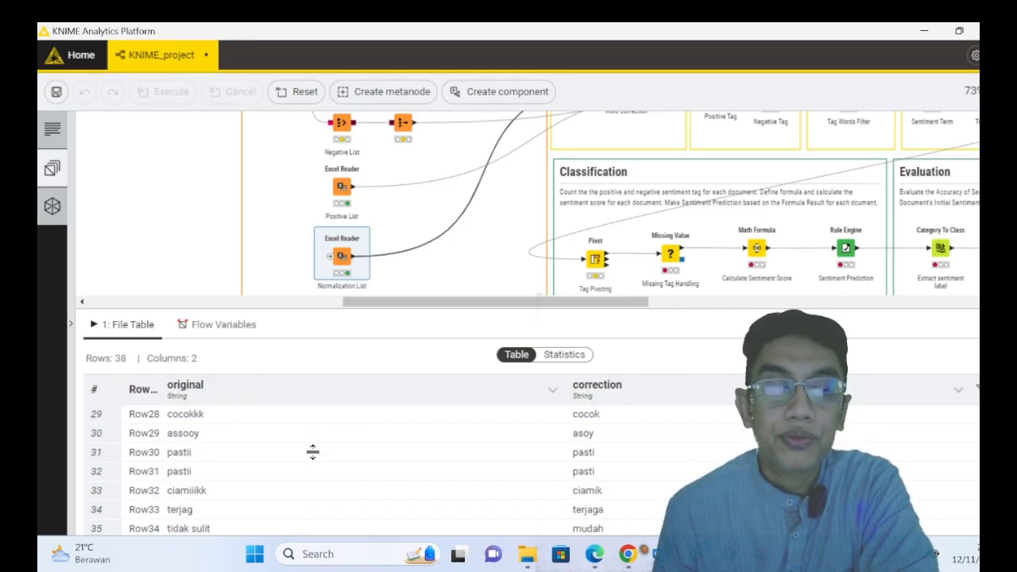
scroll(294, 473, down, 1)
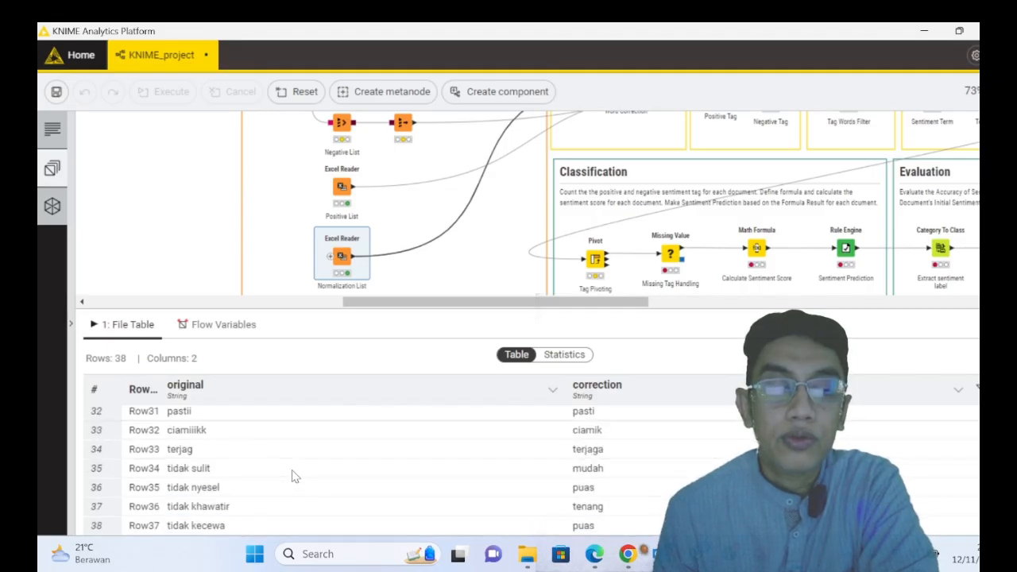
scroll(292, 475, up, 10)
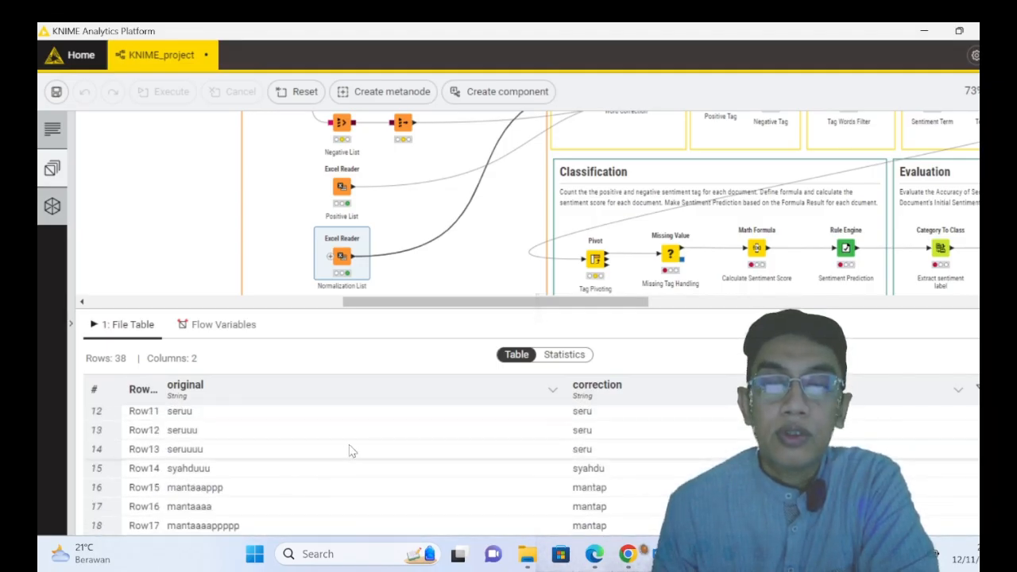
scroll(656, 219, up, 2)
- Execute the Word Correction Dictionary Replacer node in the Text Normalization section
scroll(699, 221, down, 2)
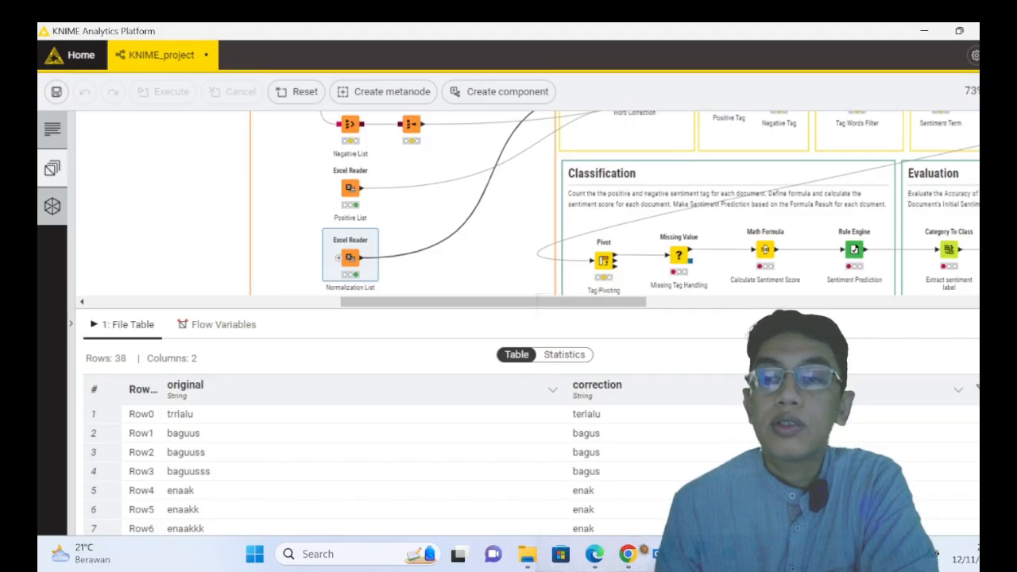
scroll(696, 228, up, 4)
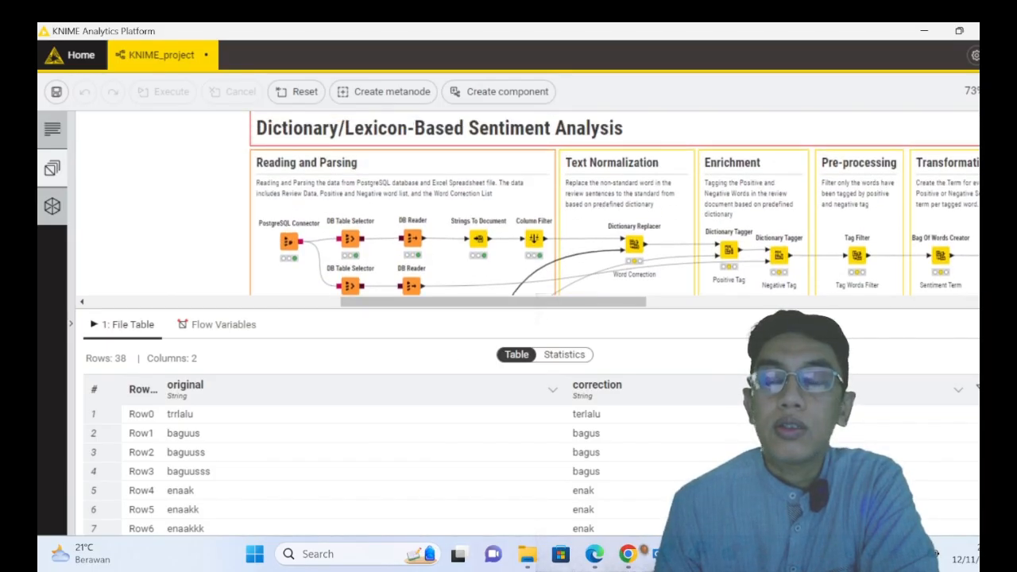
right_click(638, 262)
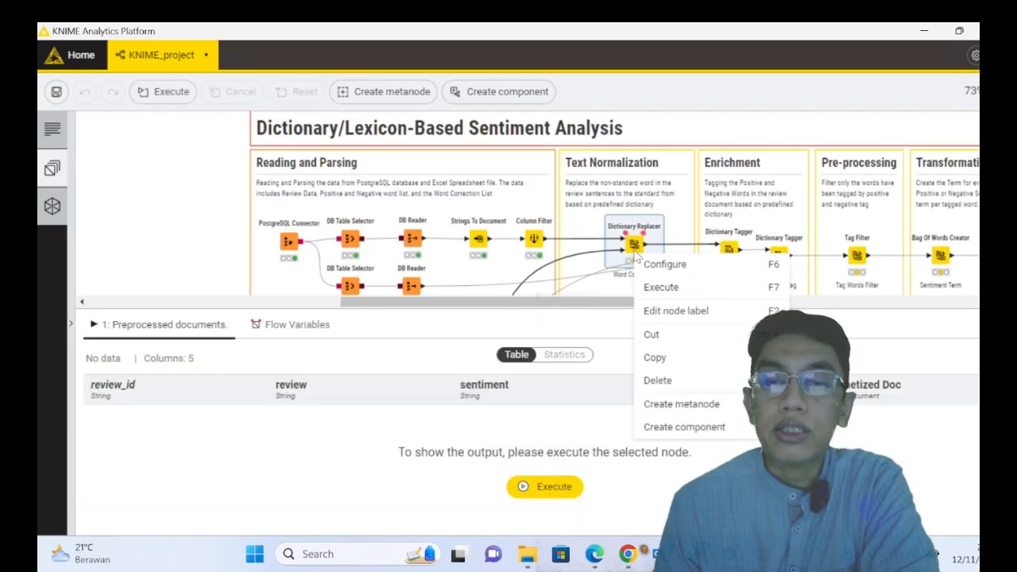
double_click(649, 291)
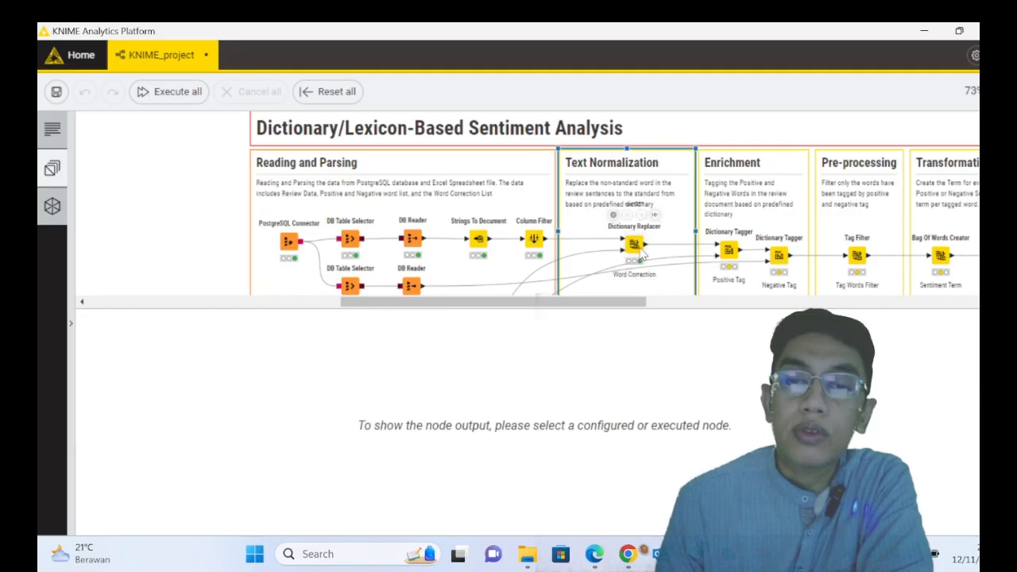
- Look through the preprocessed documents table produced by the Word Correction Dictionary Replacer
click(641, 251)
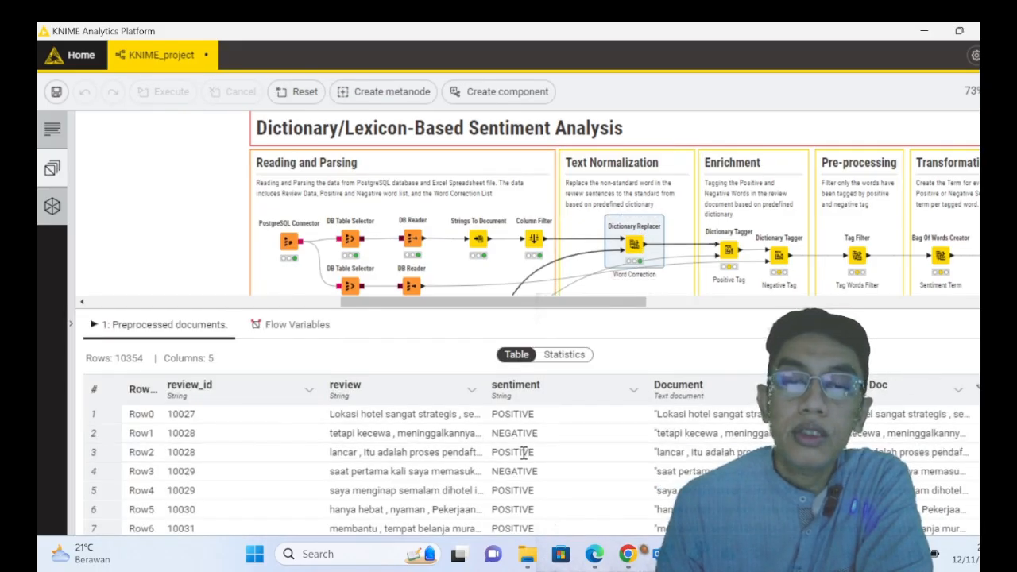
scroll(541, 429, down, 2)
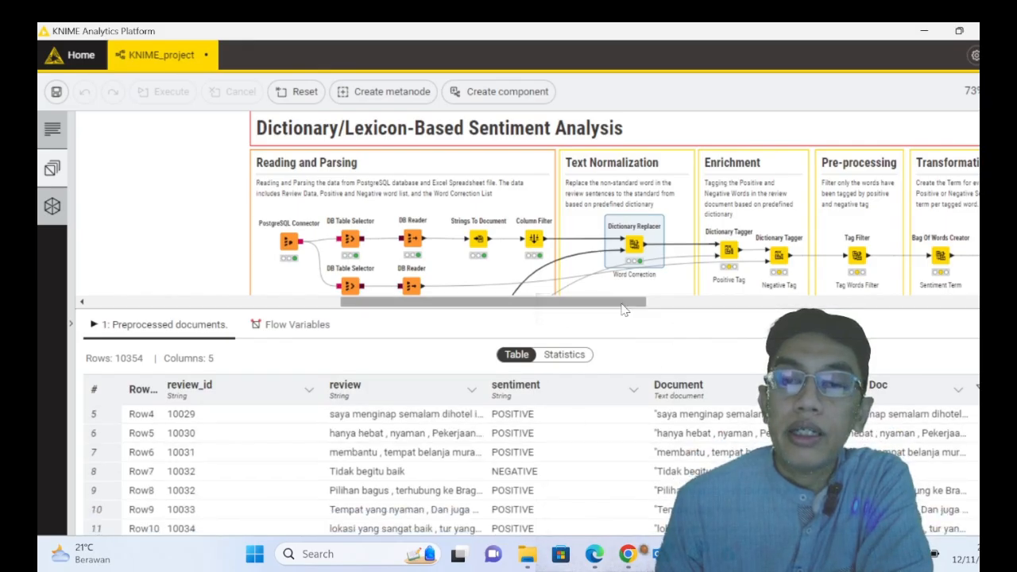
- Execute the Negative List DB Table Selector node in the Reading and Parsing section
drag(622, 307, 663, 308)
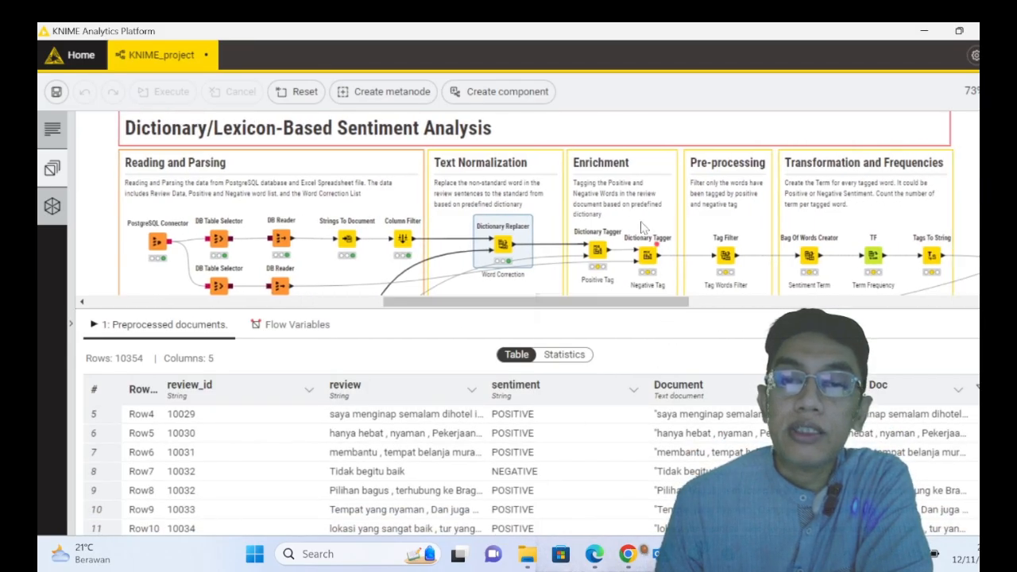
mouse_move(642, 233)
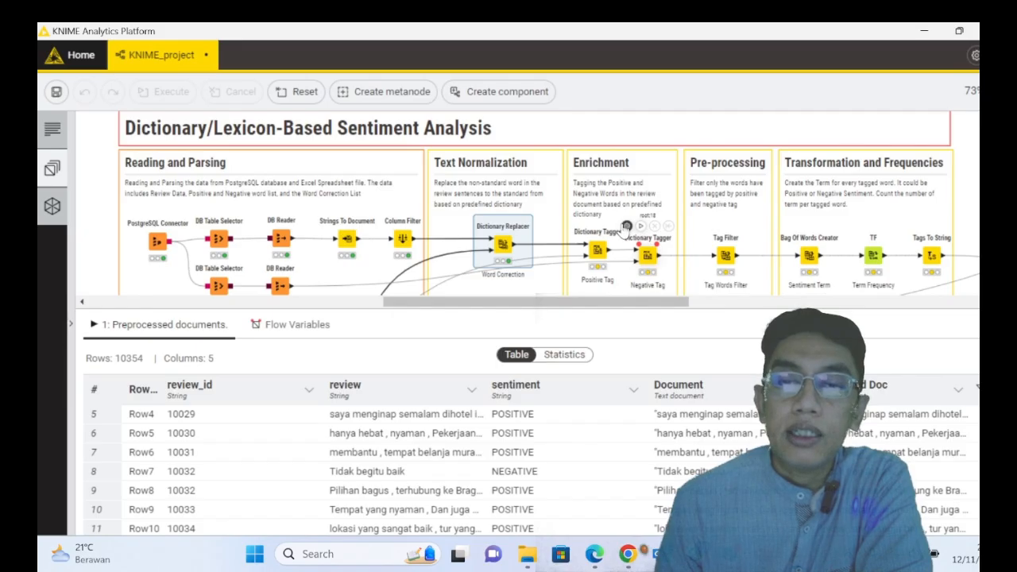
scroll(624, 233, down, 1)
scroll(620, 271, up, 1)
scroll(619, 275, up, 1)
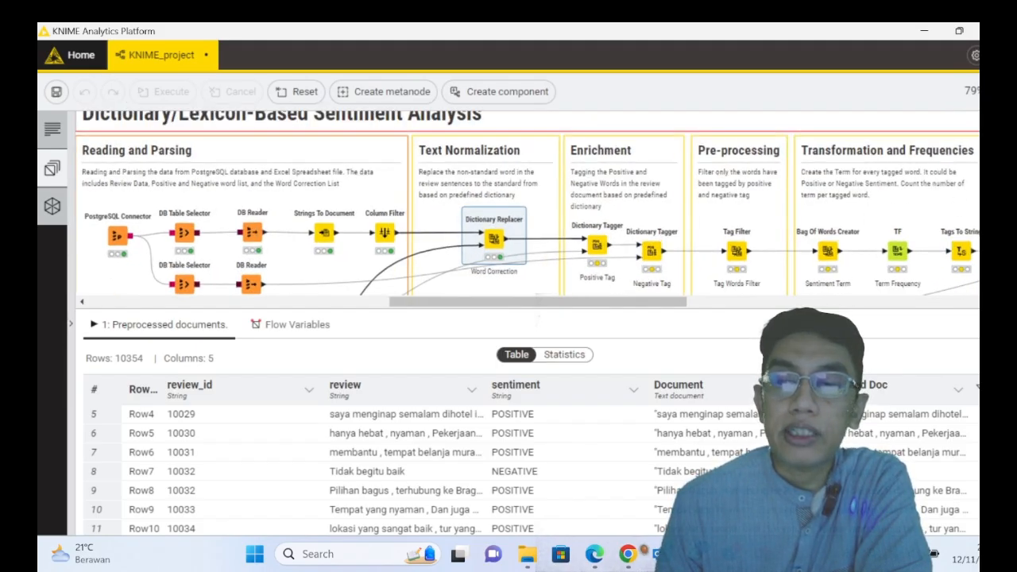
scroll(528, 204, down, 2)
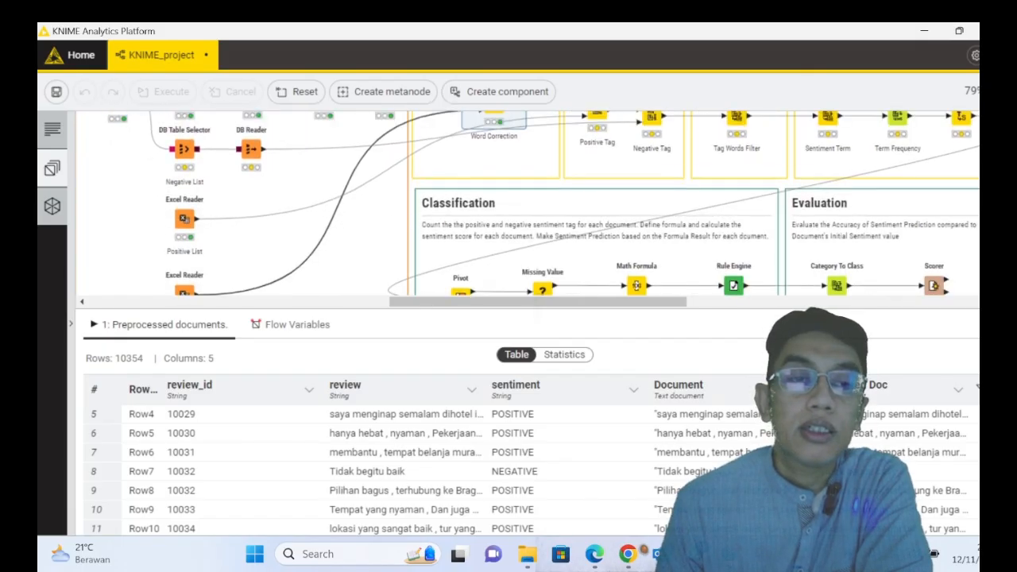
scroll(182, 220, up, 1)
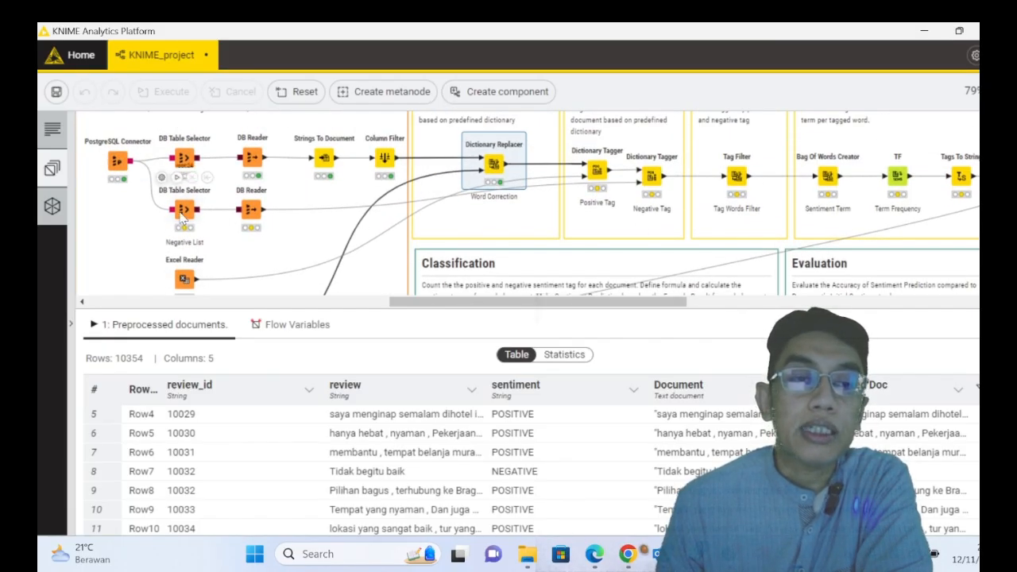
scroll(202, 282, down, 1)
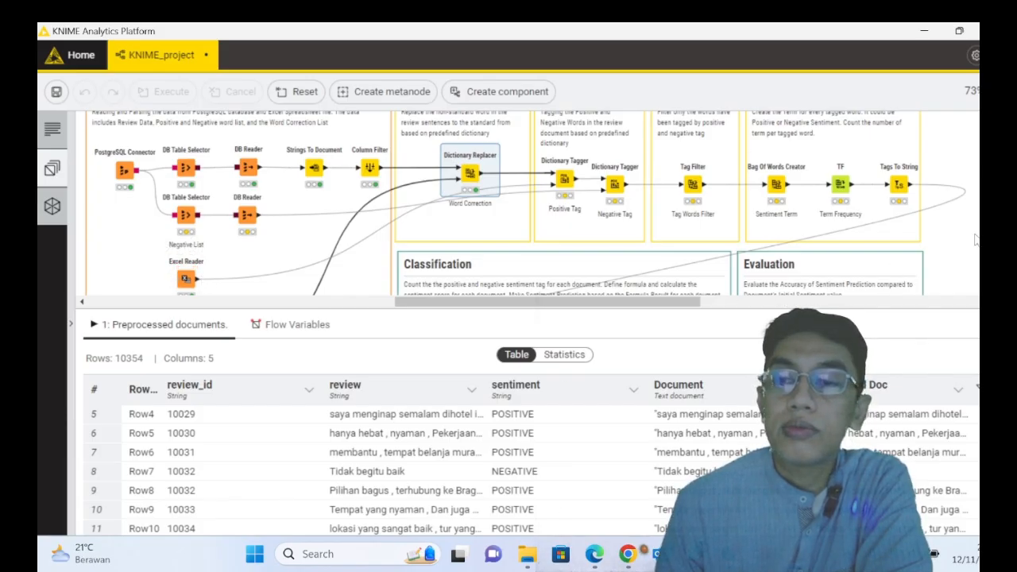
scroll(944, 240, down, 2)
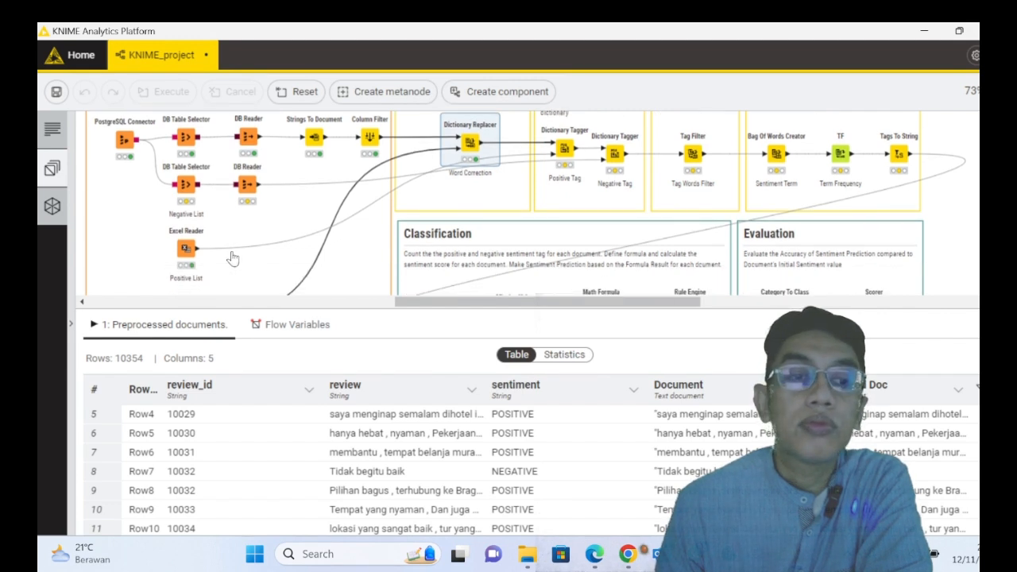
right_click(188, 187)
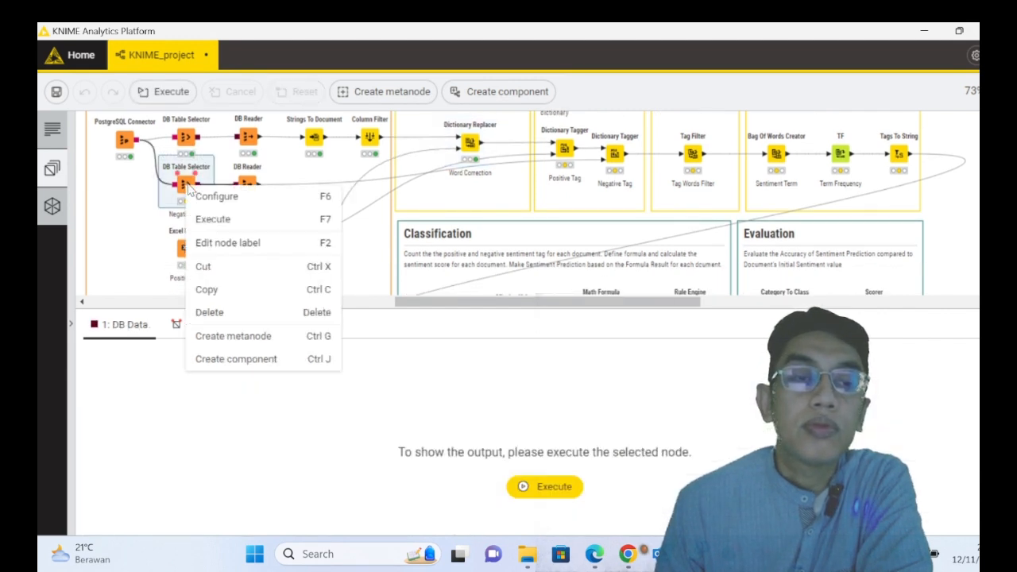
click(224, 220)
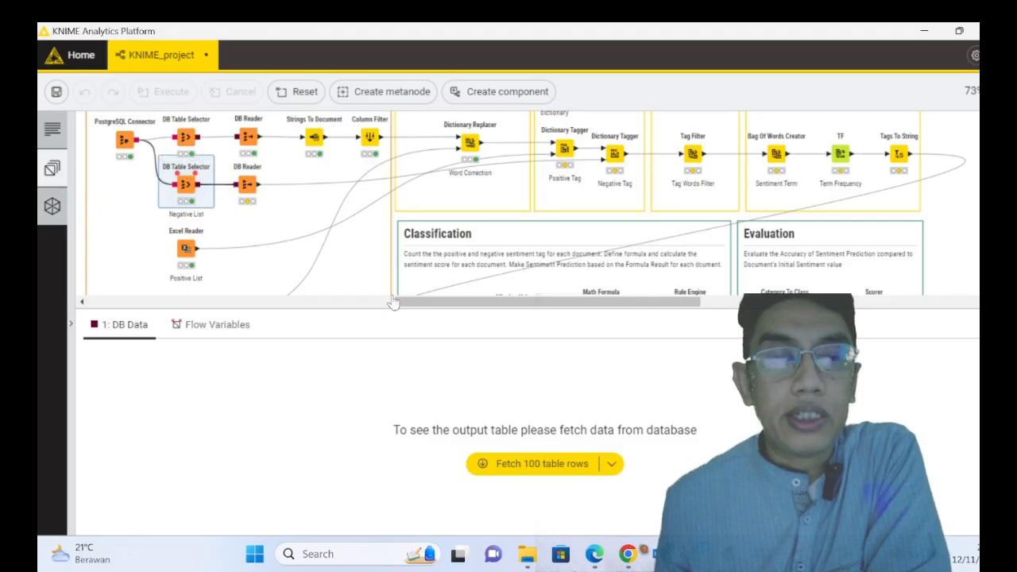
- Fetch 100 table rows for the Negative List selector and look through the negative words in the kata_sifat column
click(565, 470)
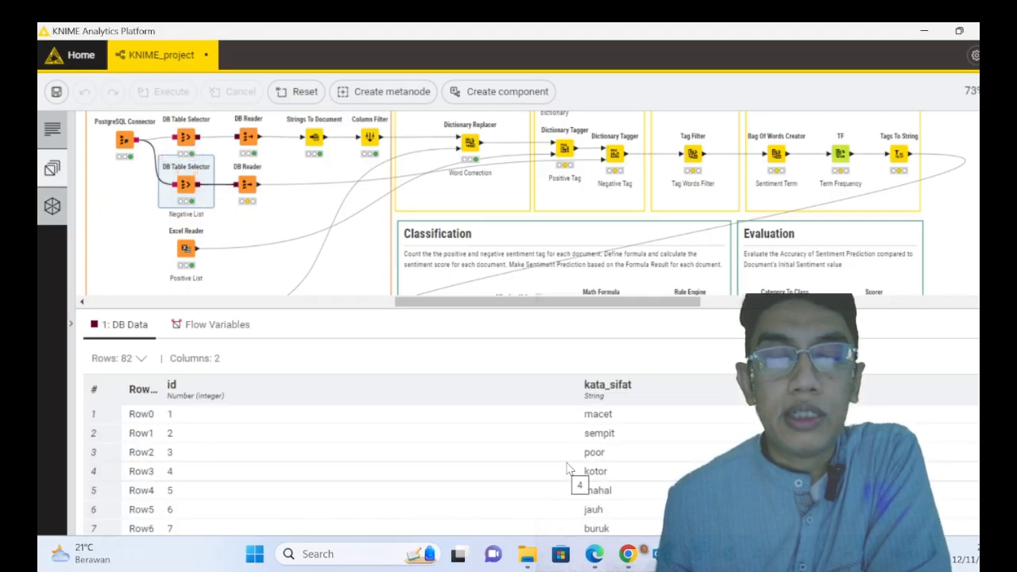
scroll(597, 439, down, 2)
scroll(597, 439, down, 8)
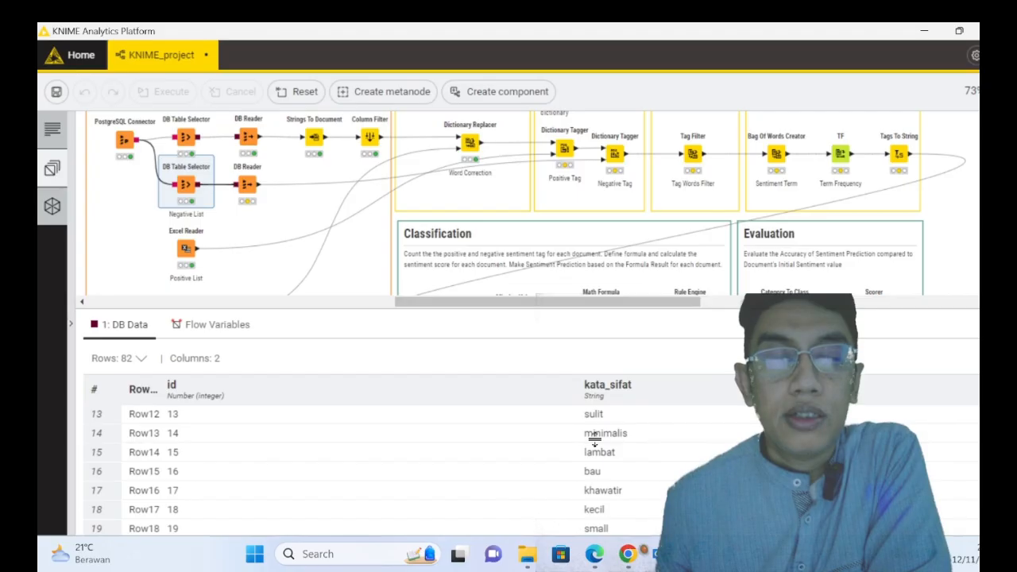
scroll(595, 439, down, 7)
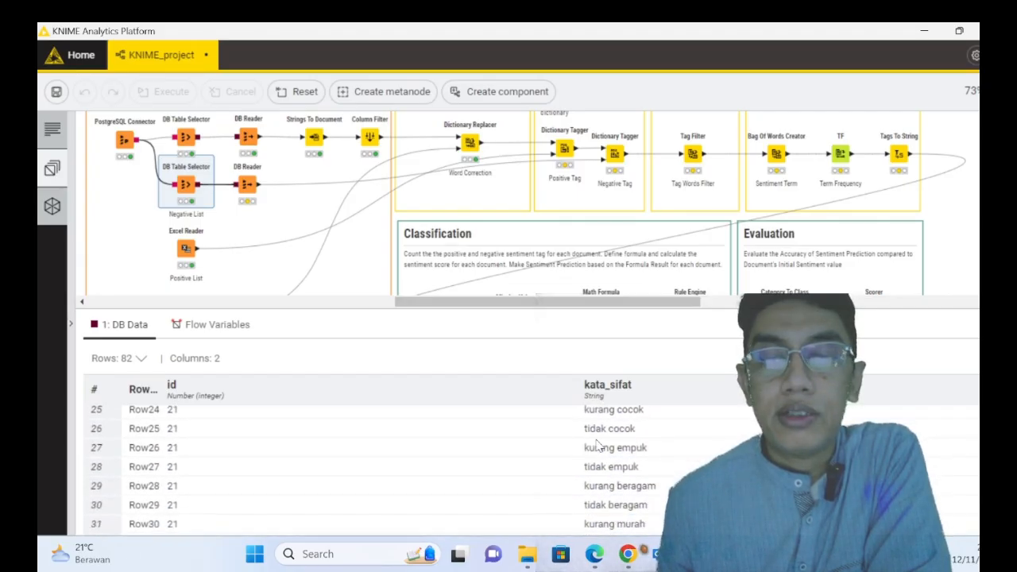
scroll(595, 440, down, 4)
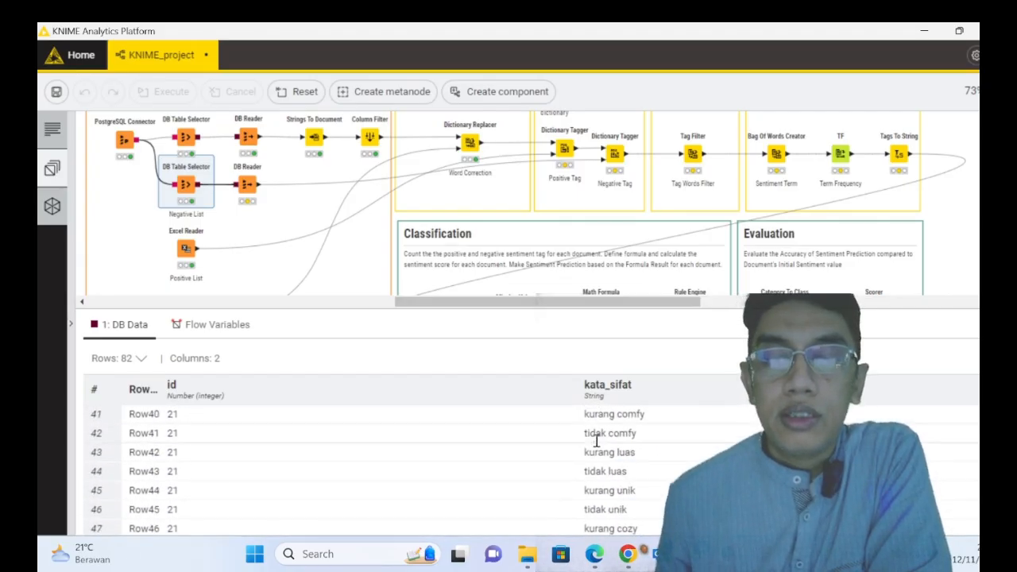
- Execute the DB Reader node connected to the Negative List table selector
right_click(253, 197)
click(278, 232)
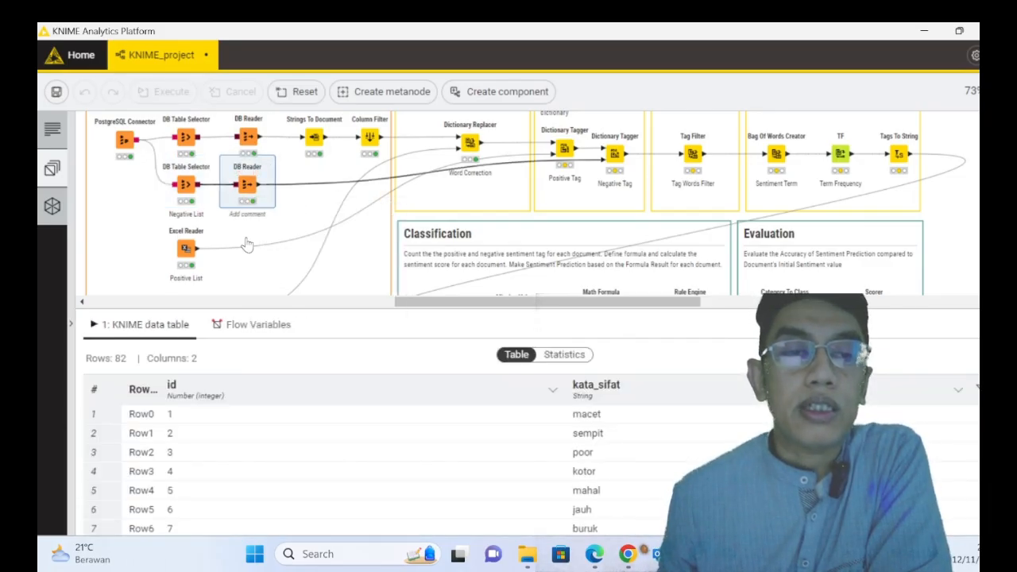
- Examine the positive words in the kata_sifat column of the Positive List Excel Reader's output table
click(187, 251)
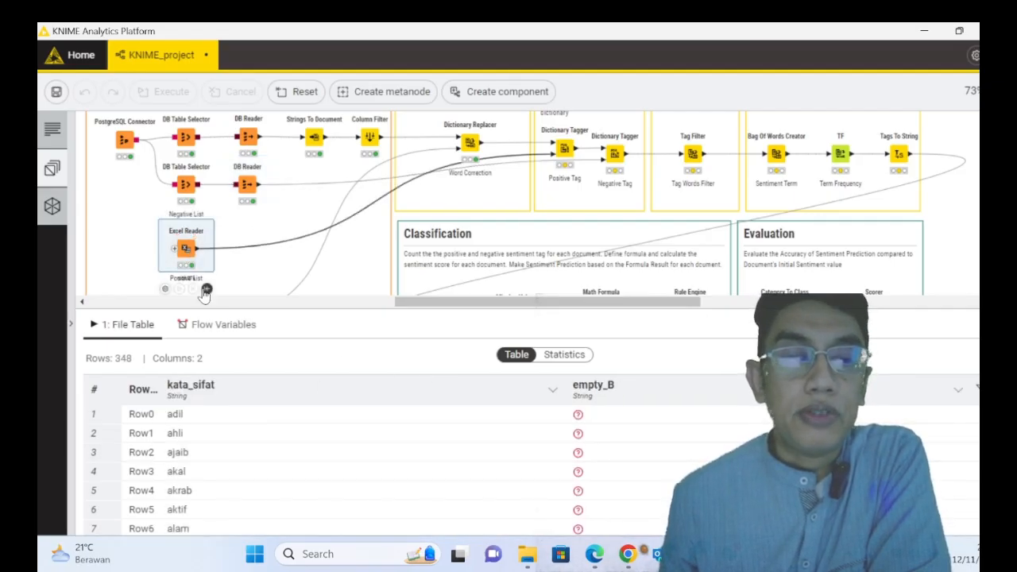
scroll(211, 468, down, 5)
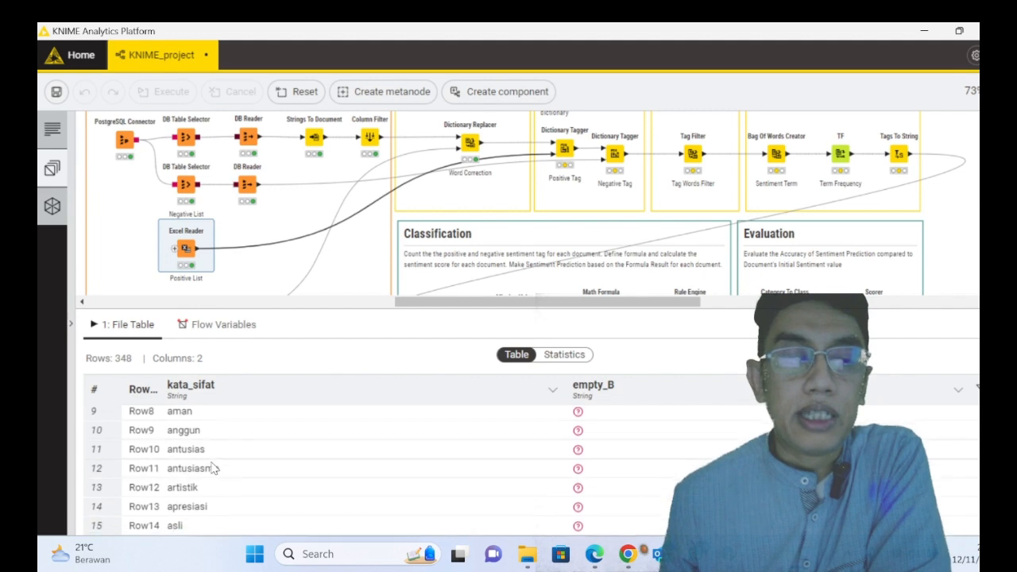
scroll(211, 465, down, 1)
scroll(215, 466, up, 5)
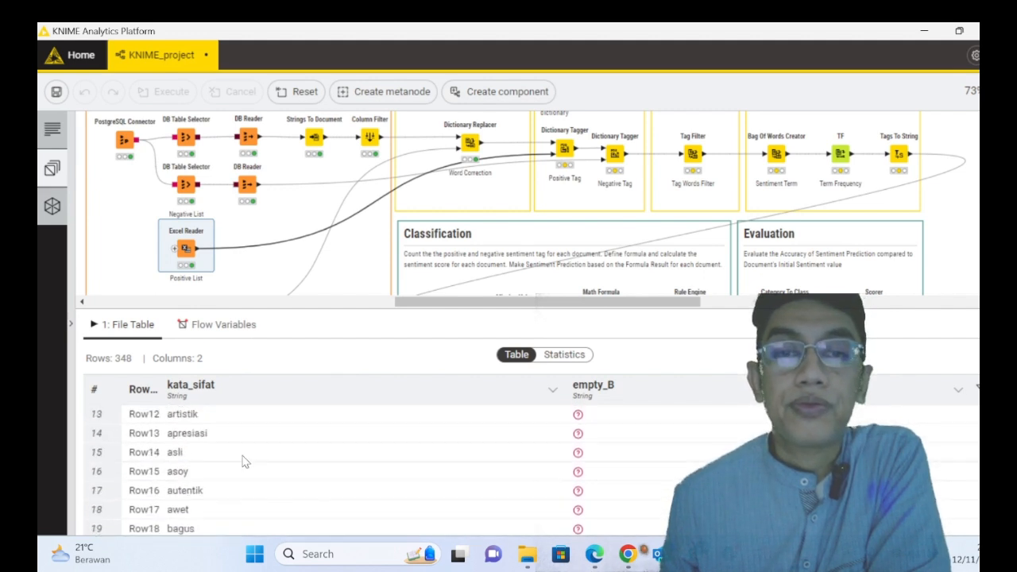
scroll(266, 455, up, 2)
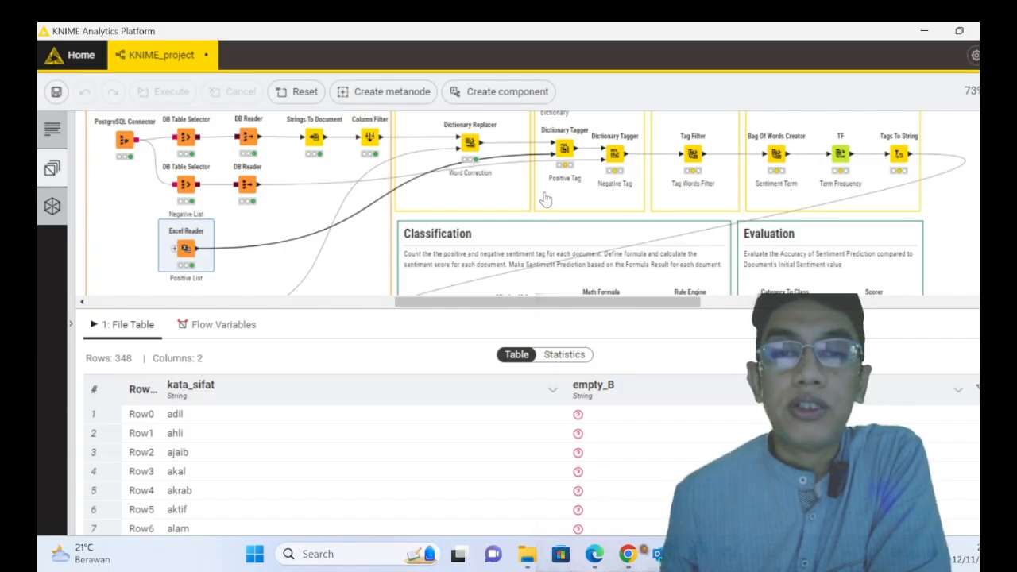
- Inspect the tagger options in the Positive Tag Dictionary Tagger's configuration and close it without changes
right_click(567, 159)
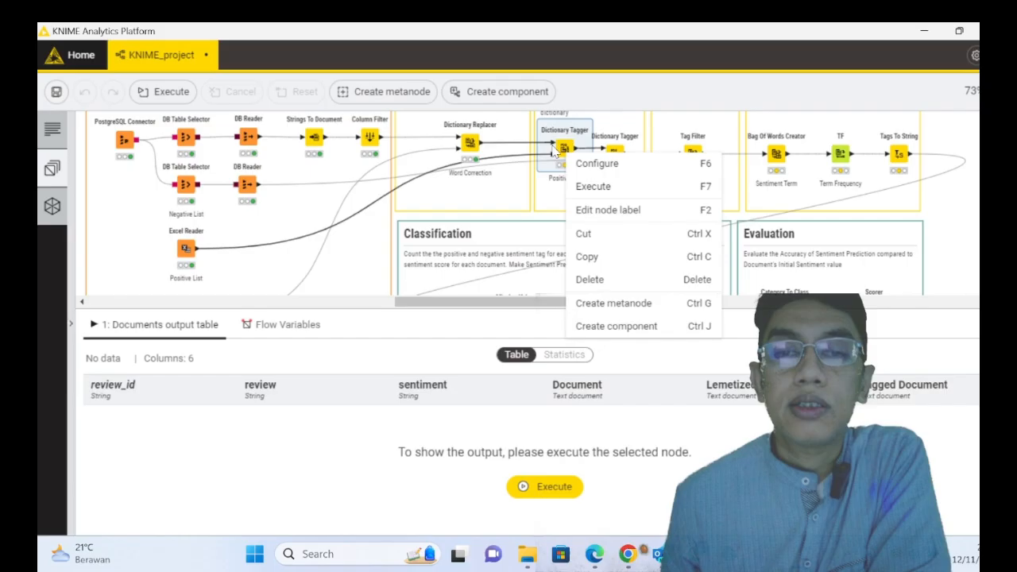
click(595, 165)
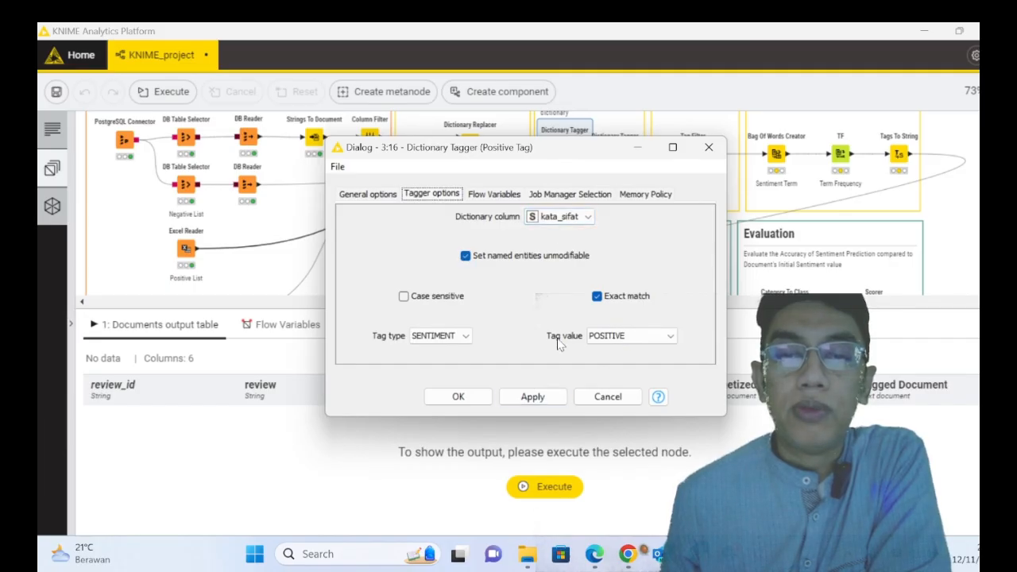
click(605, 397)
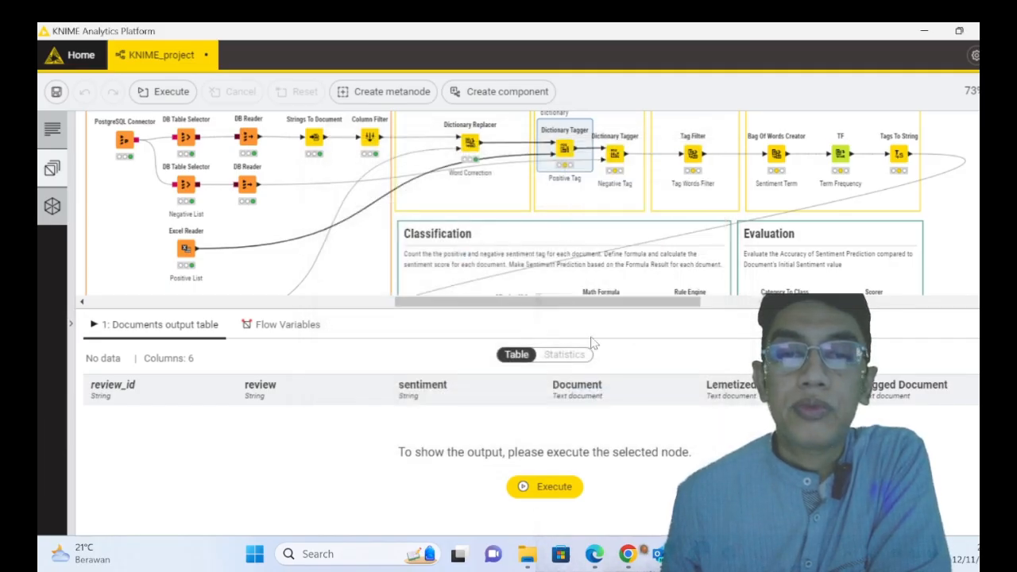
- Execute the Positive Tag and Negative Tag Dictionary Tagger nodes in the Enrichment section
right_click(565, 158)
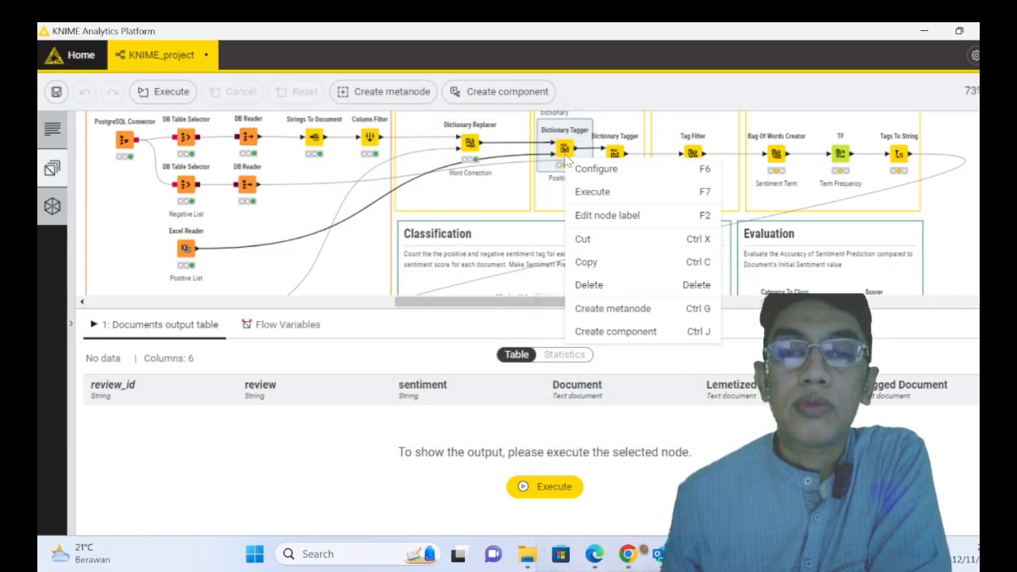
click(593, 192)
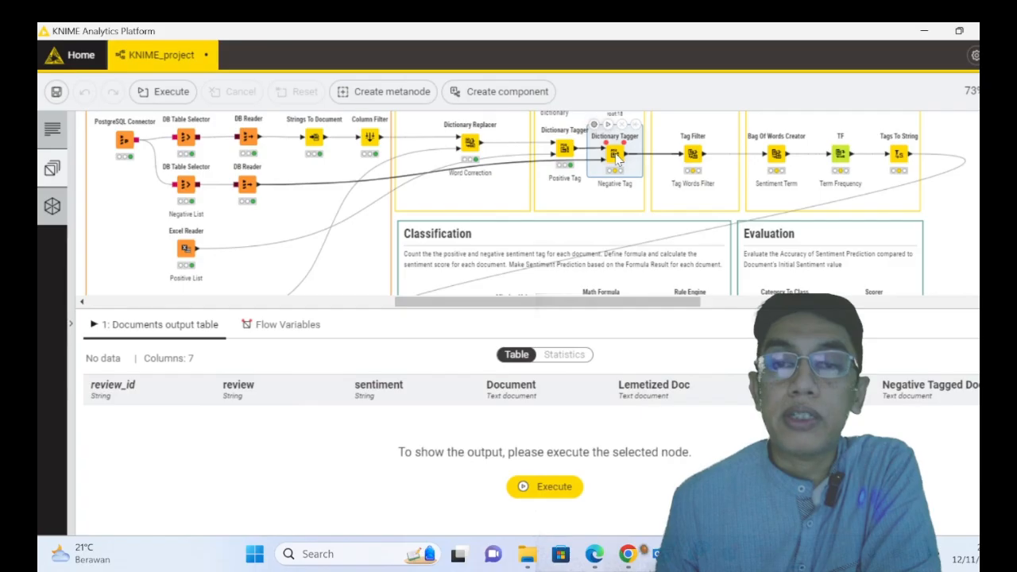
right_click(619, 156)
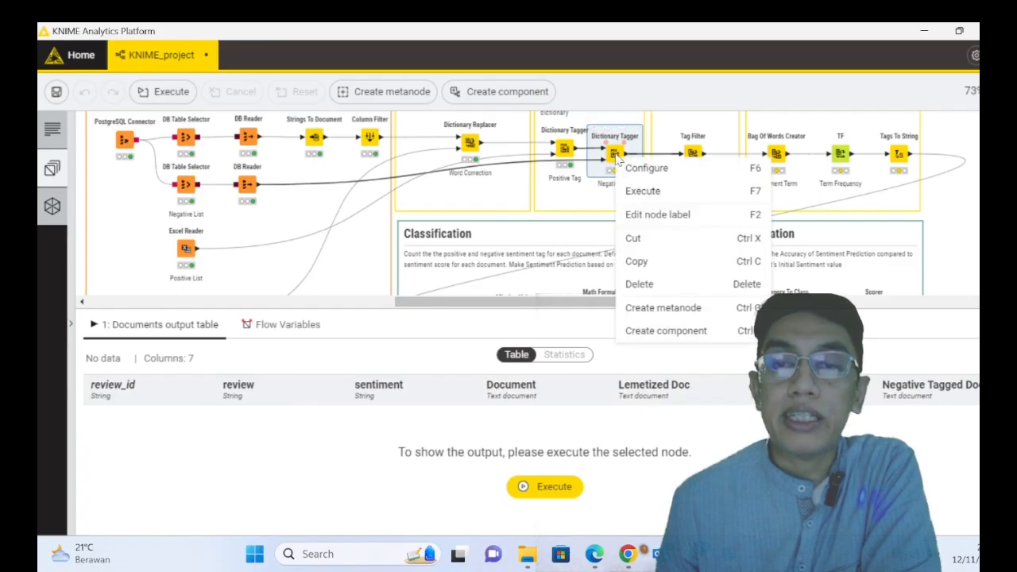
click(636, 192)
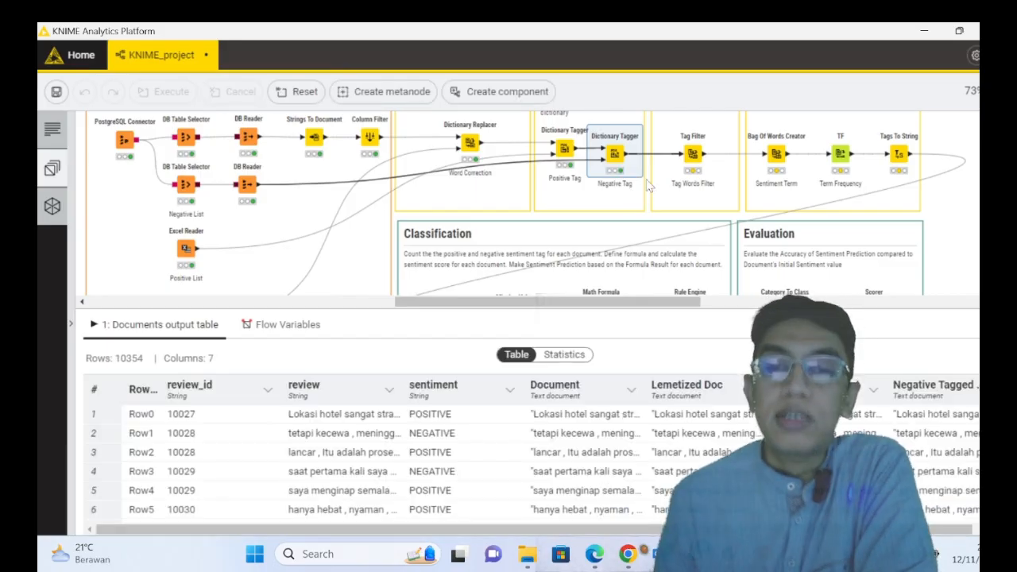
- Execute the Tag Words Filter node in the Pre-processing section and look through its Negative Tagged Document column
drag(647, 305, 674, 308)
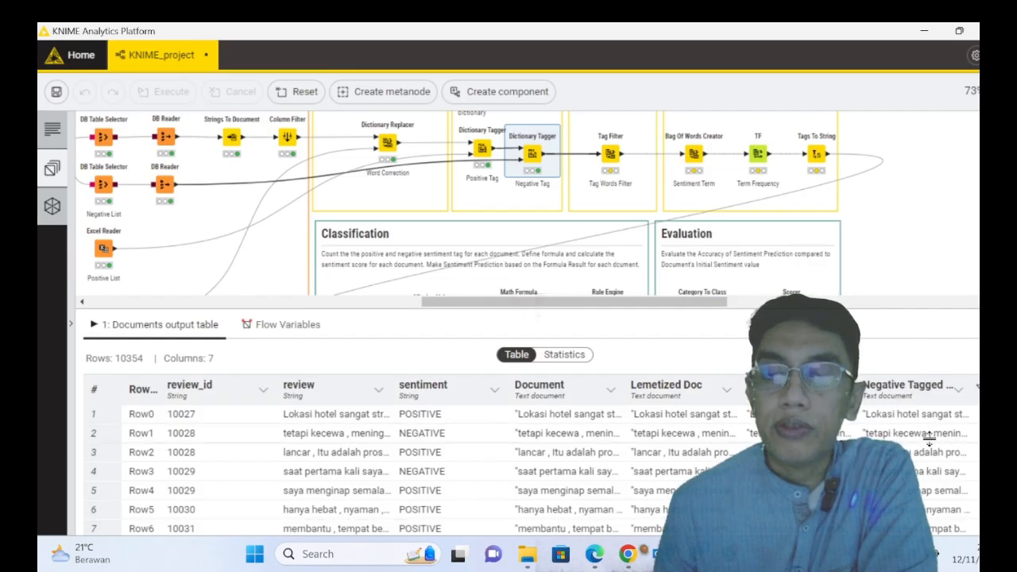
click(610, 155)
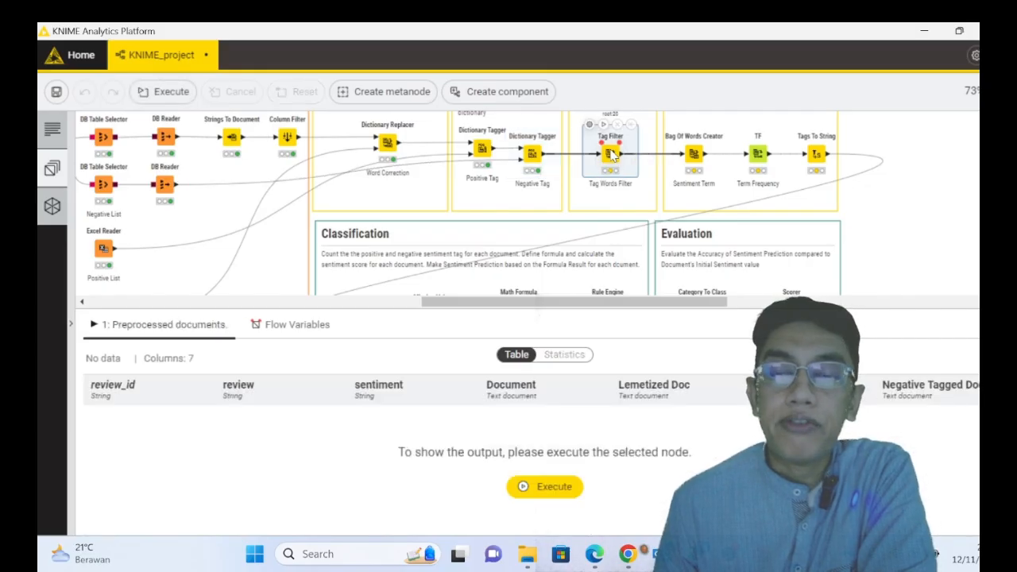
right_click(612, 155)
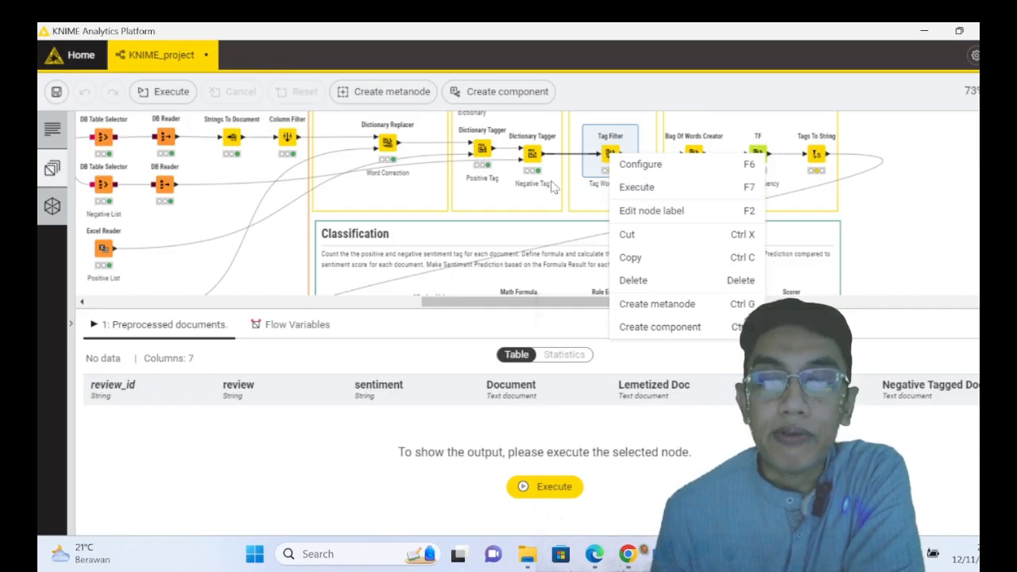
click(646, 187)
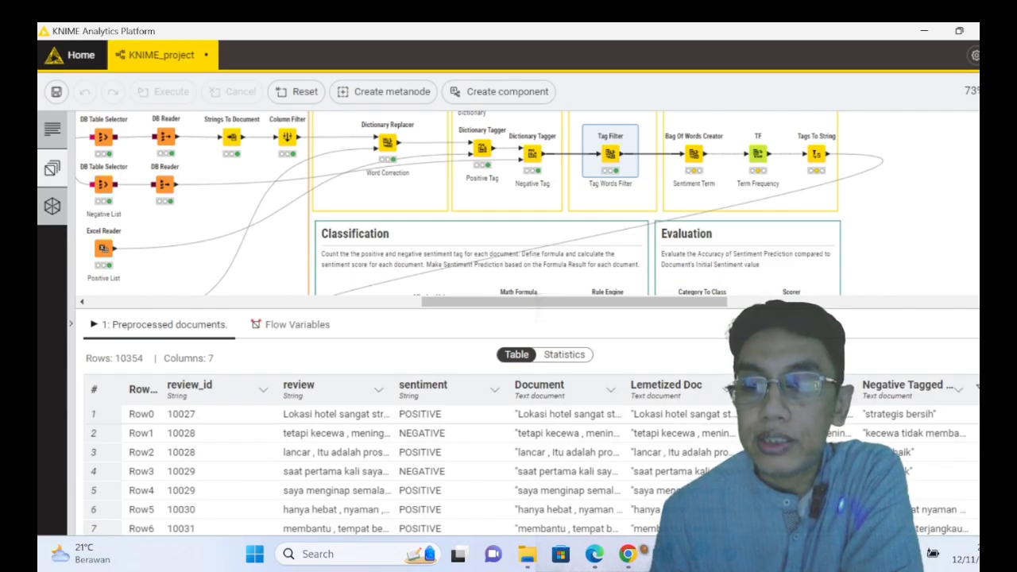
scroll(962, 477, down, 2)
scroll(946, 475, up, 2)
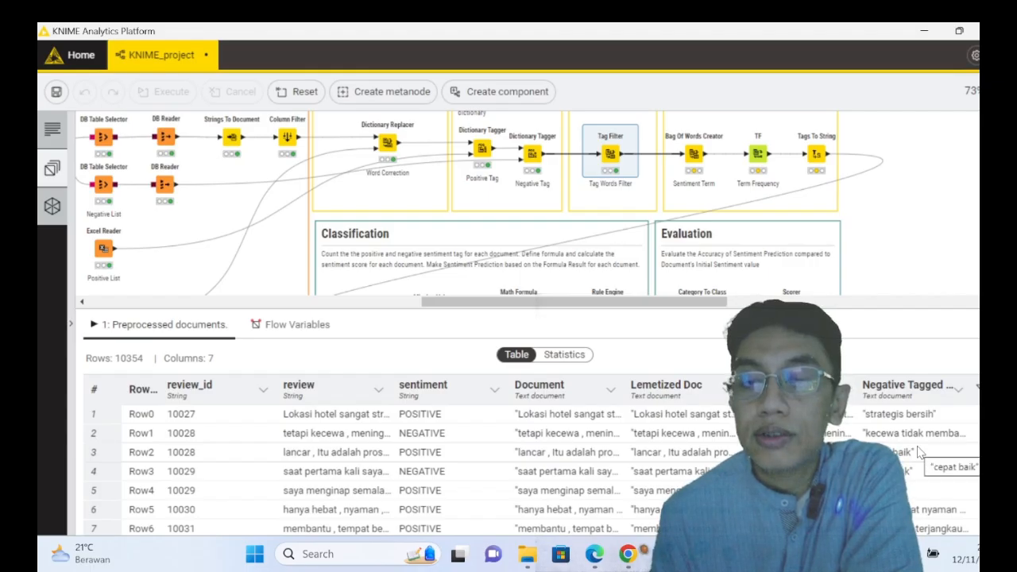
- Inspect the tag filter options and preprocessing settings of the Tag Words Filter node and close its configuration without changes
right_click(612, 158)
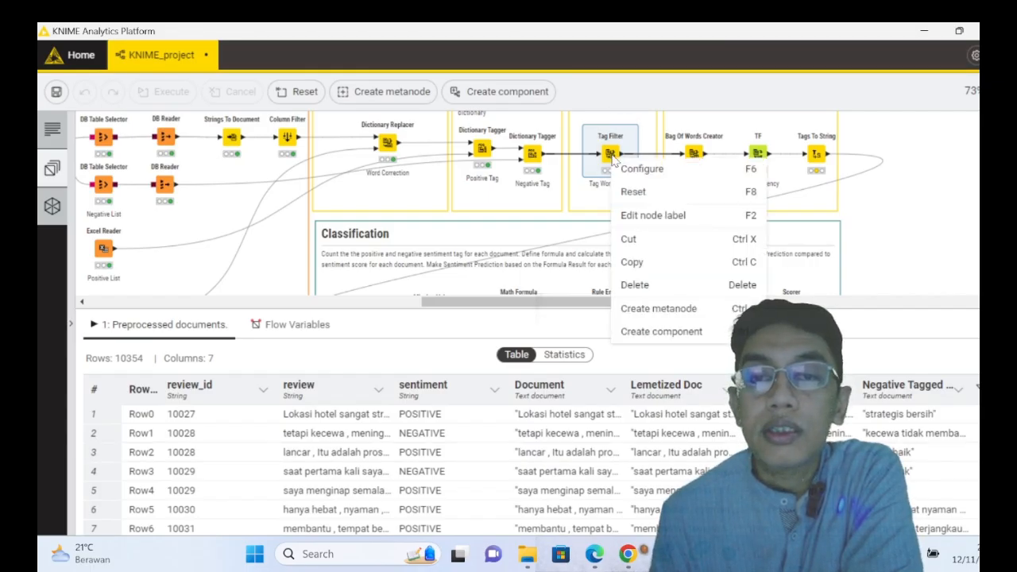
click(642, 170)
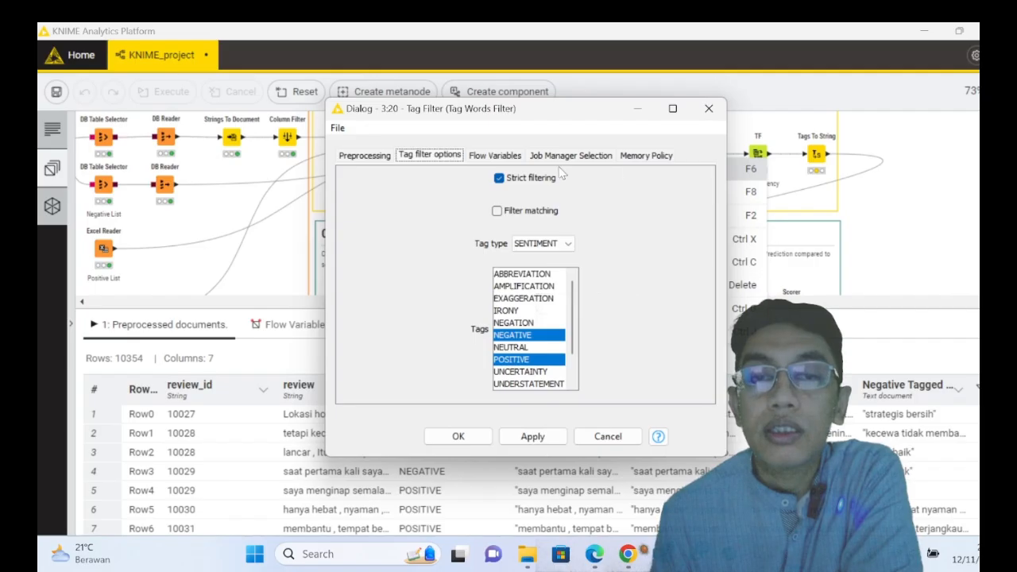
click(364, 155)
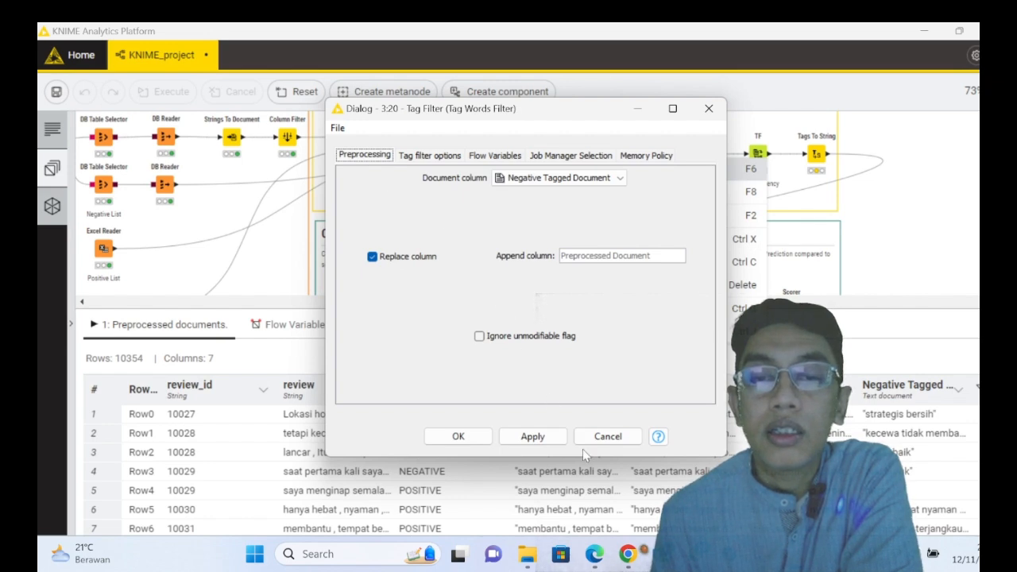
click(608, 437)
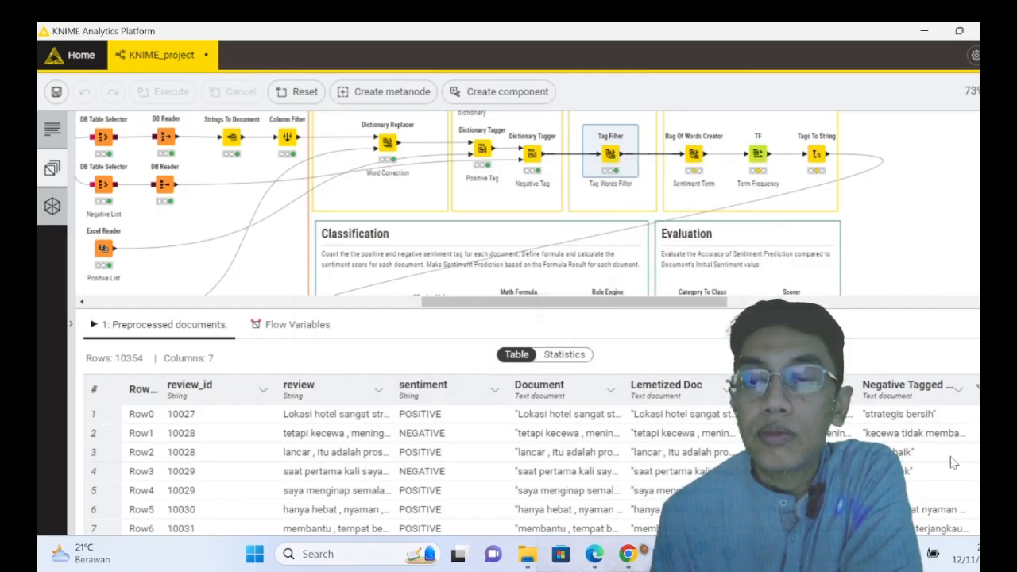
- Examine the remaining words in the Negative Tagged Document column across the rows of the Tag Words Filter output table
scroll(944, 459, down, 4)
scroll(944, 460, down, 4)
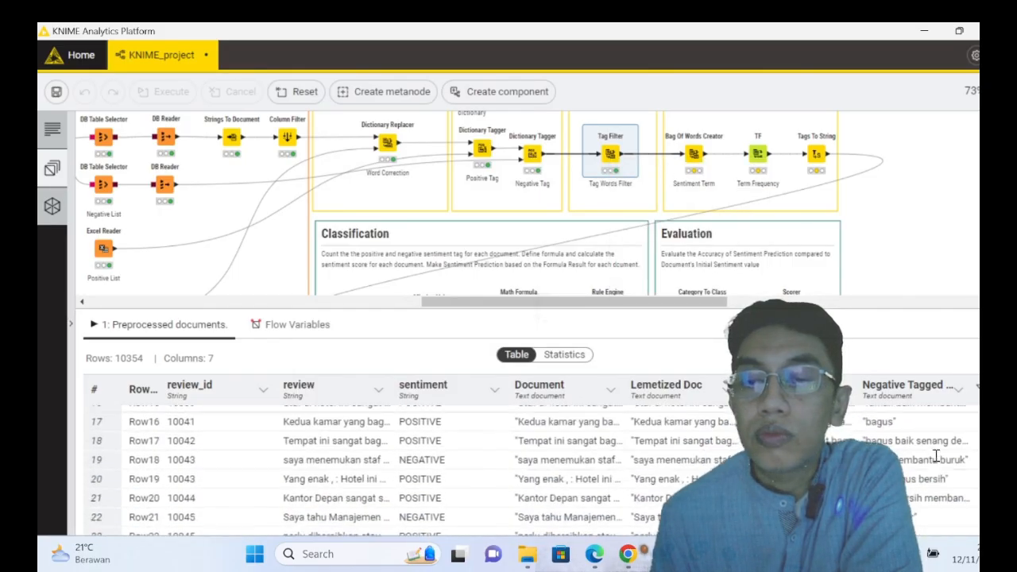
scroll(932, 460, down, 3)
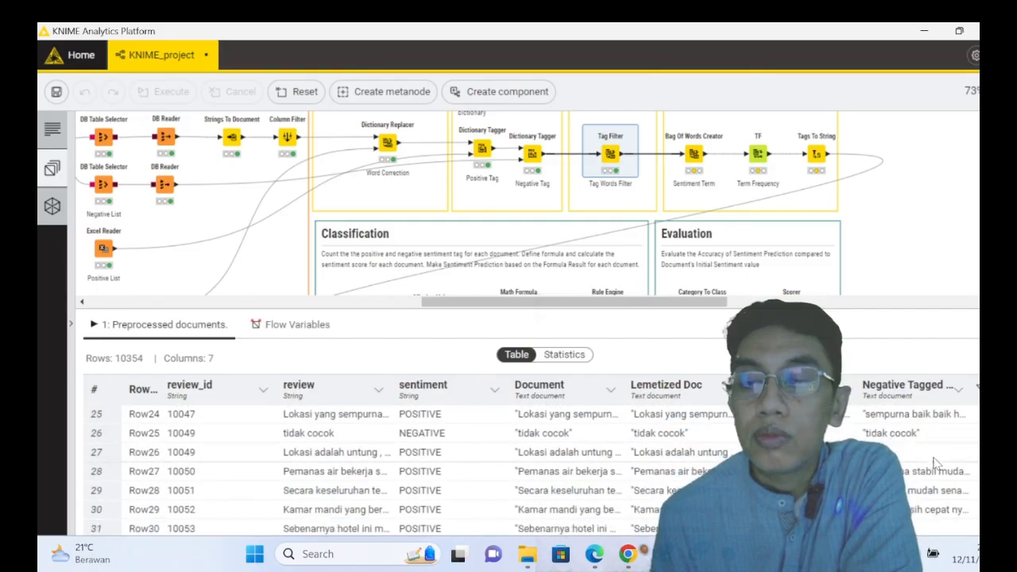
scroll(935, 459, down, 4)
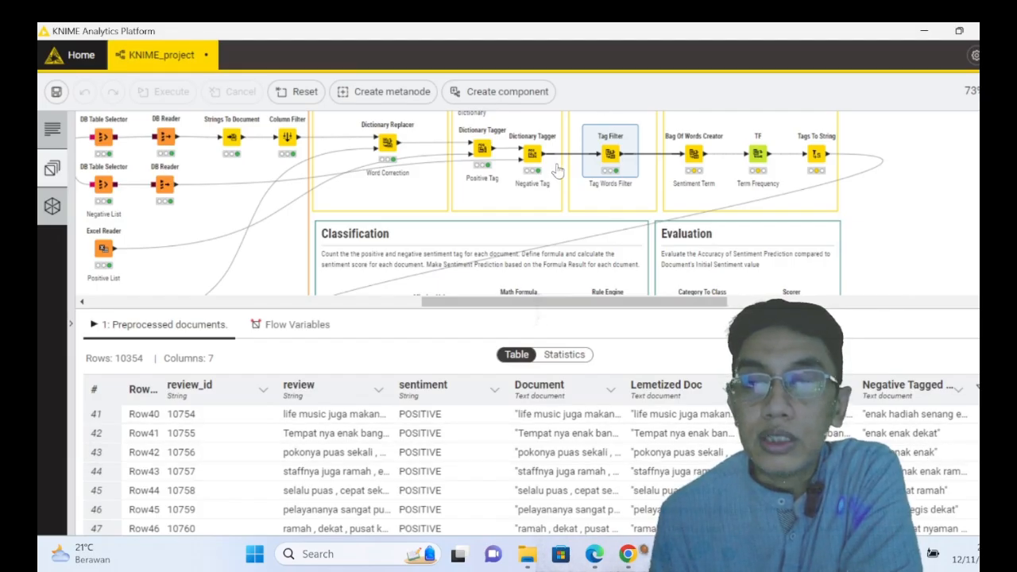
mouse_move(551, 163)
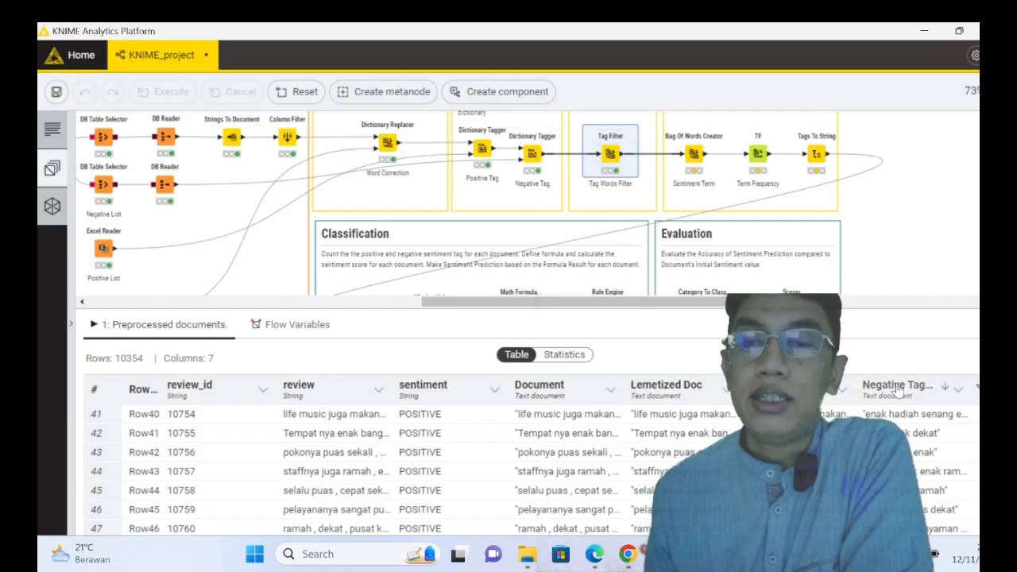
scroll(924, 448, up, 2)
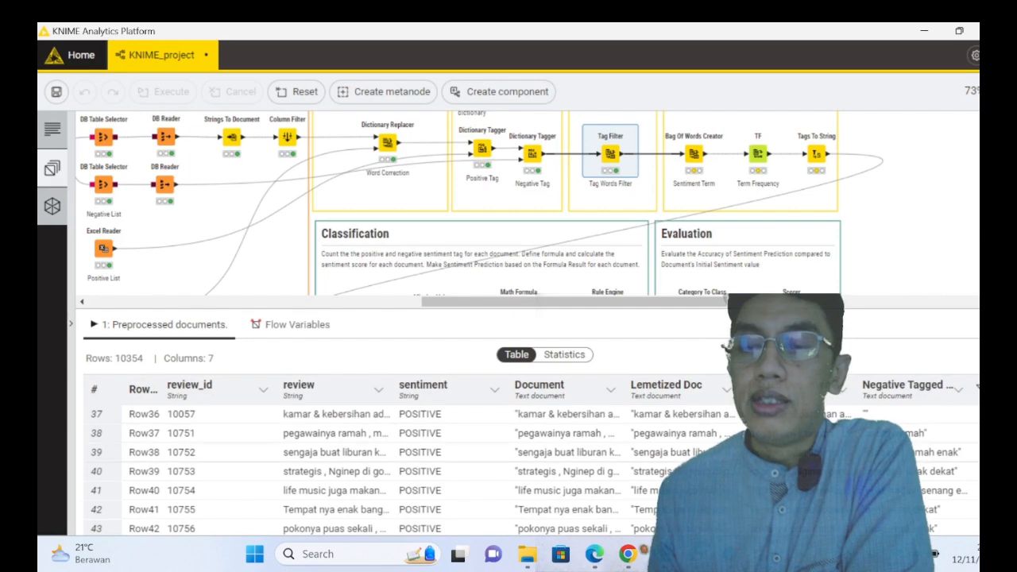
scroll(536, 472, down, 3)
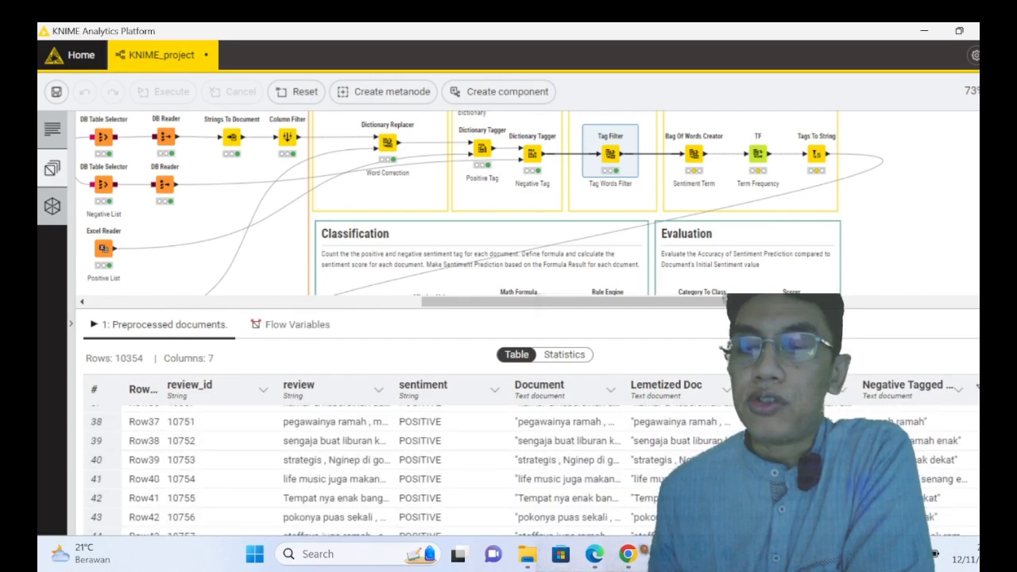
scroll(906, 467, down, 5)
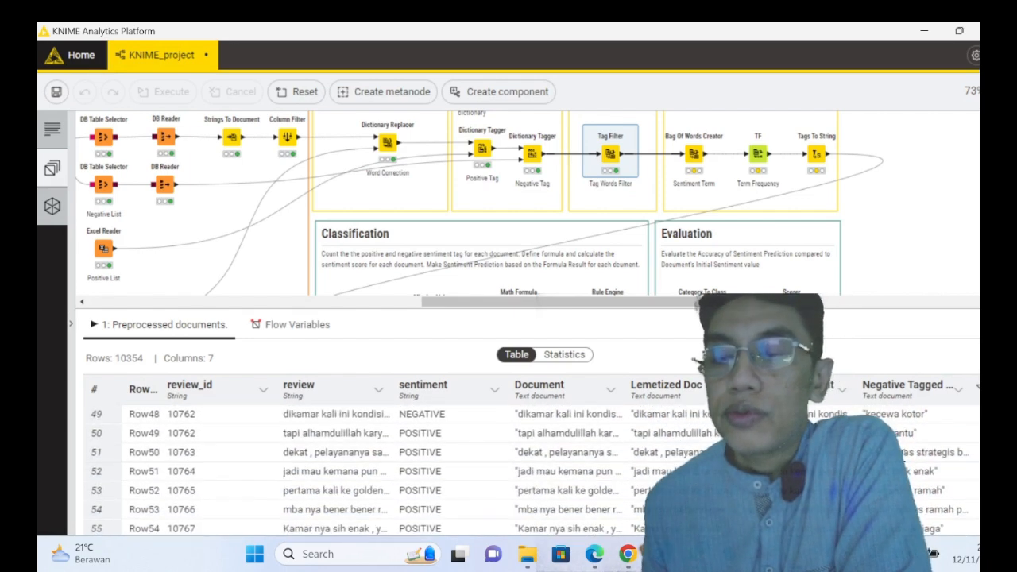
scroll(906, 467, down, 2)
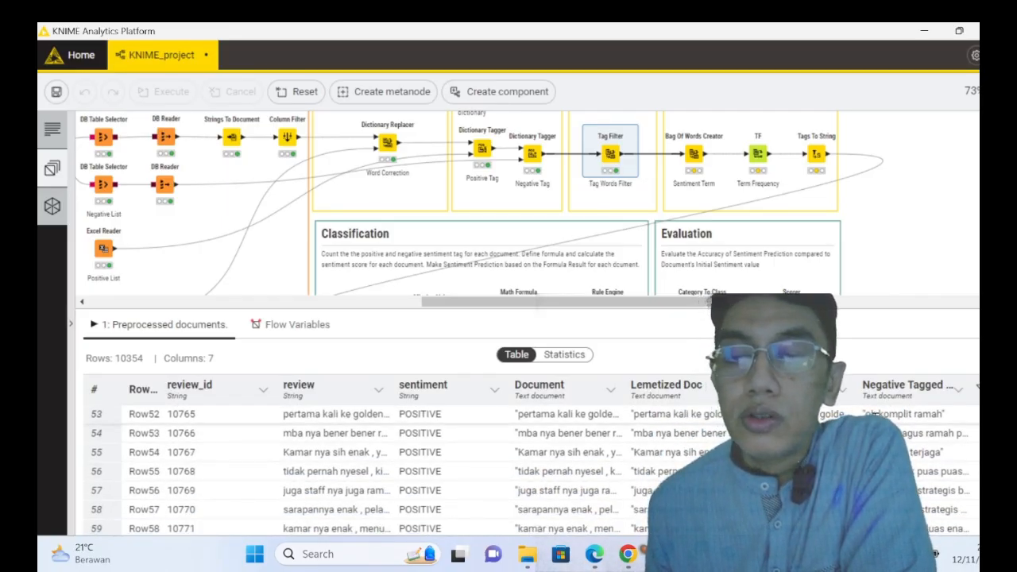
scroll(938, 429, up, 4)
scroll(938, 429, up, 7)
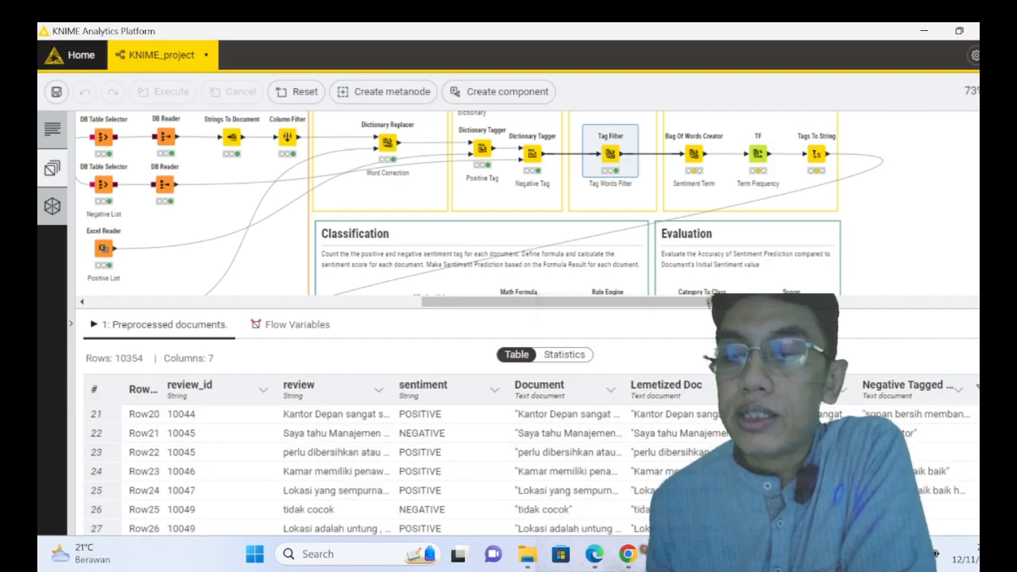
scroll(938, 428, up, 7)
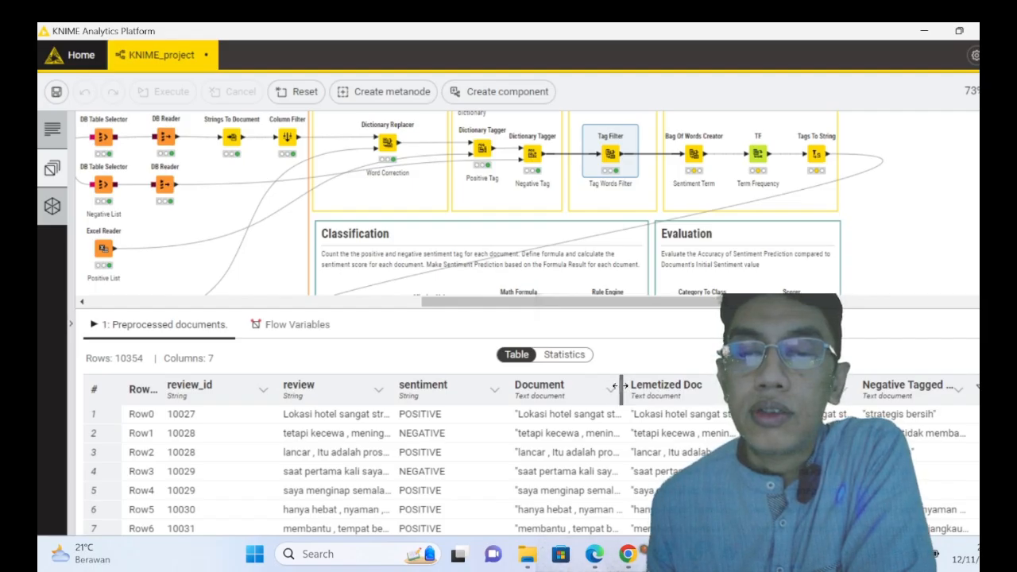
- Widen the Document column, narrow the sentiment column, and compare "strategis" in the first review with its Negative Tagged Document entry
drag(620, 386, 696, 387)
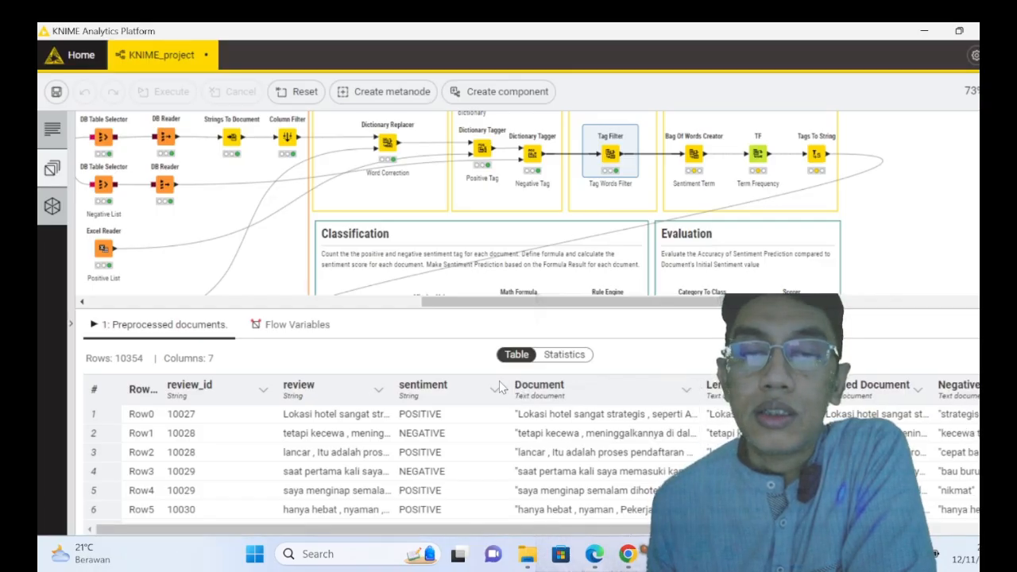
drag(508, 386, 450, 387)
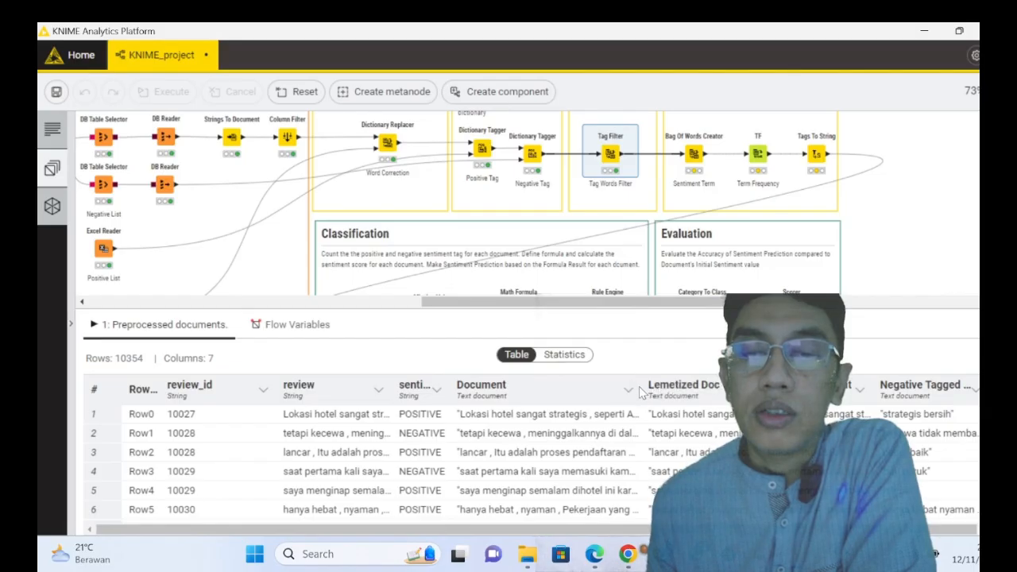
drag(636, 391, 687, 391)
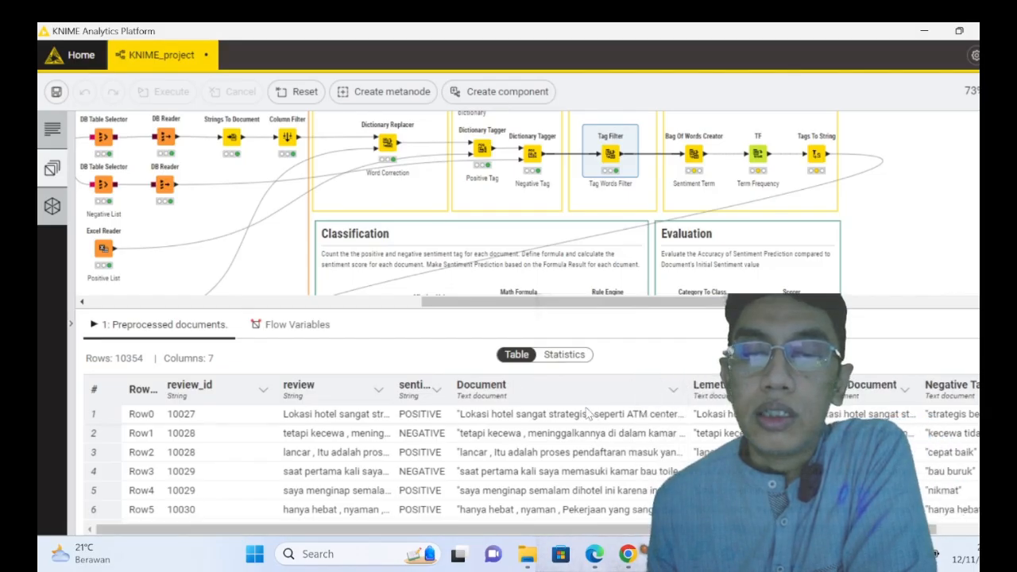
drag(558, 414, 586, 414)
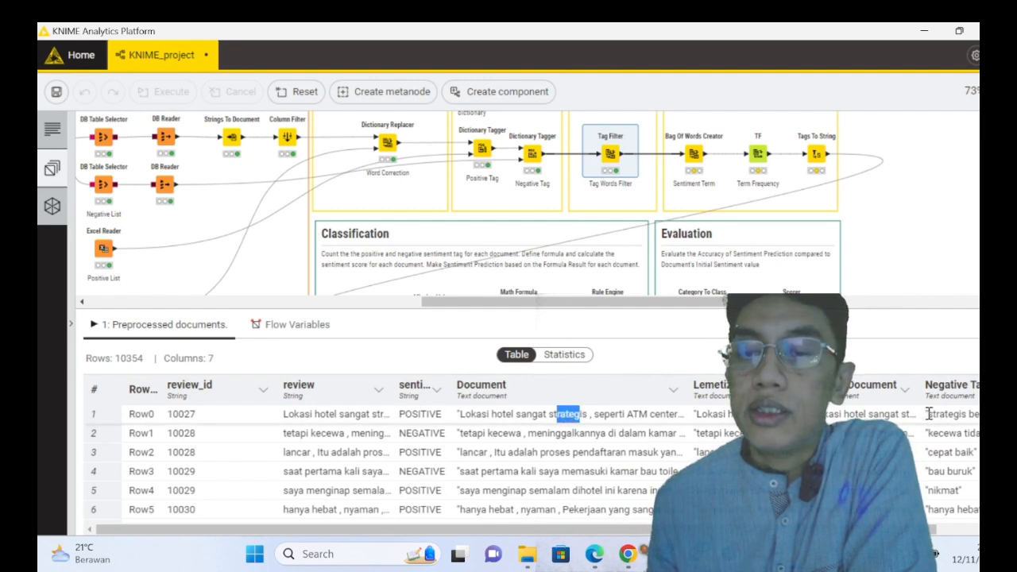
drag(928, 413, 959, 414)
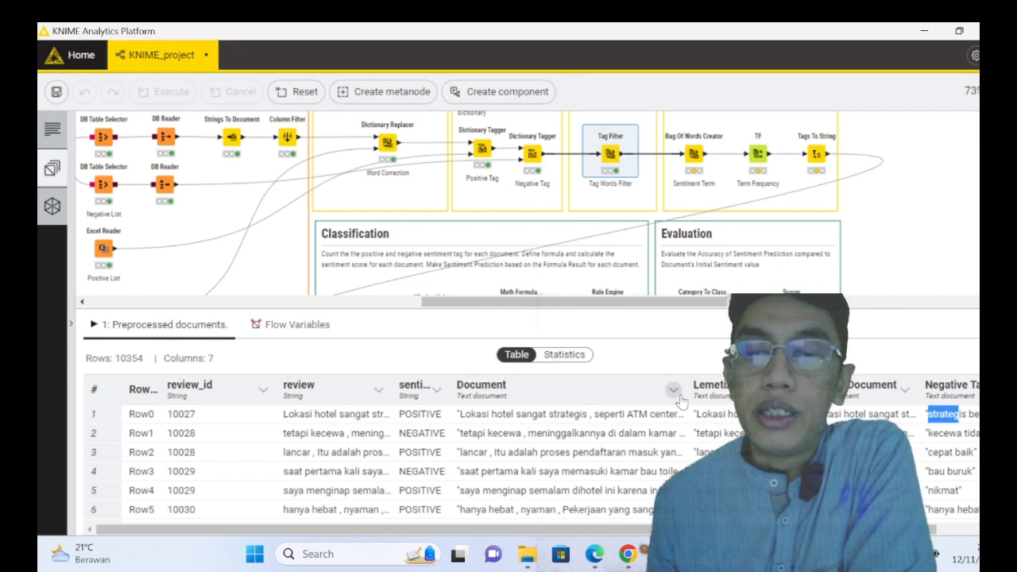
- Widen the Document column to show the full first review and compare "bersih" with its Negative Tagged Document entry
drag(688, 389, 831, 390)
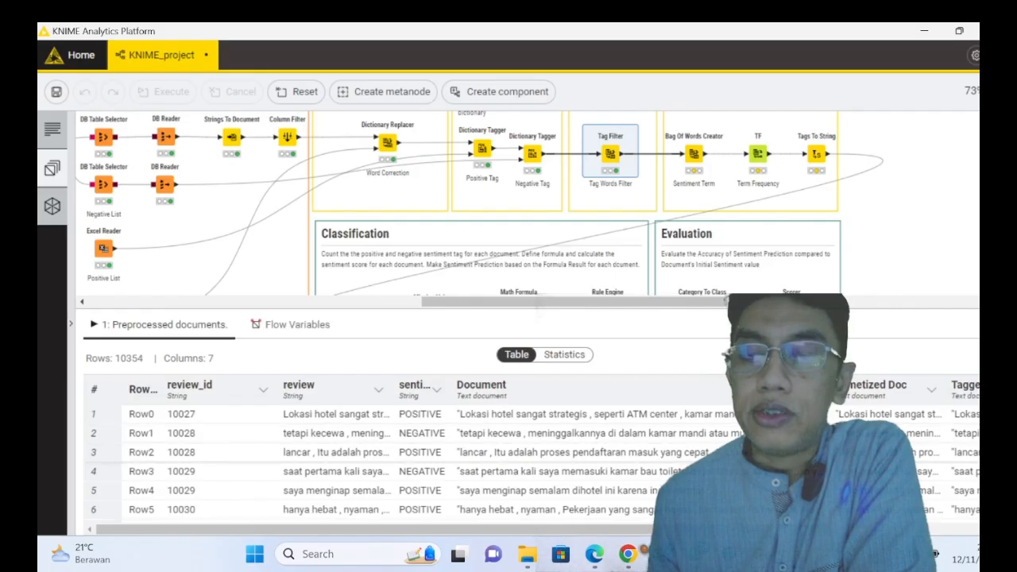
drag(755, 529, 918, 529)
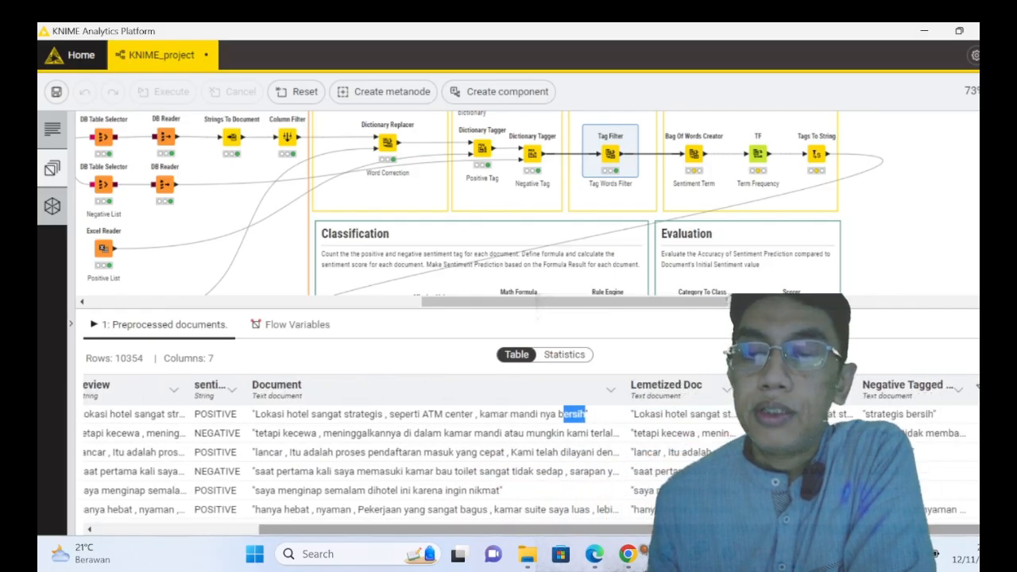
click(903, 414)
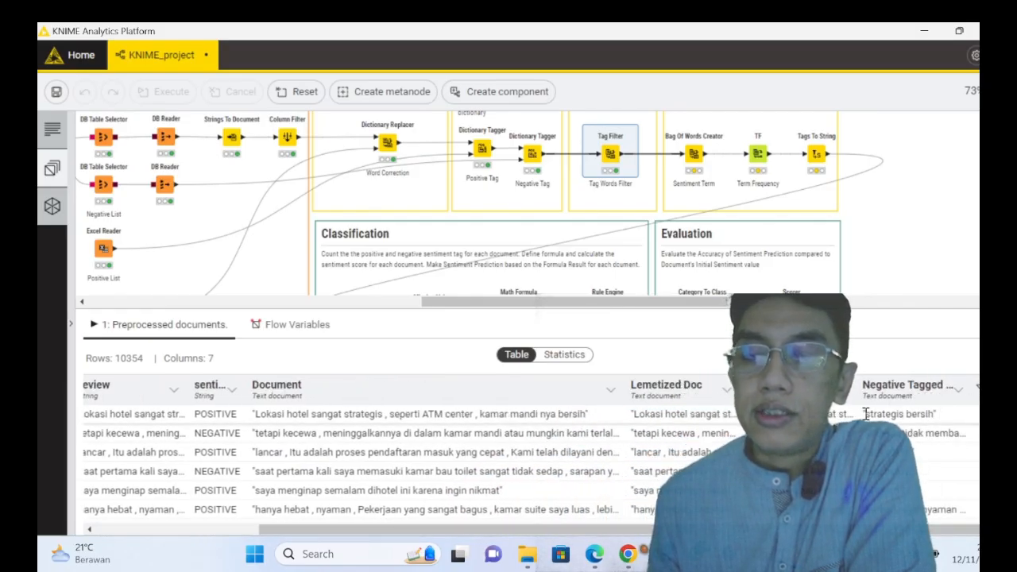
drag(923, 415, 930, 415)
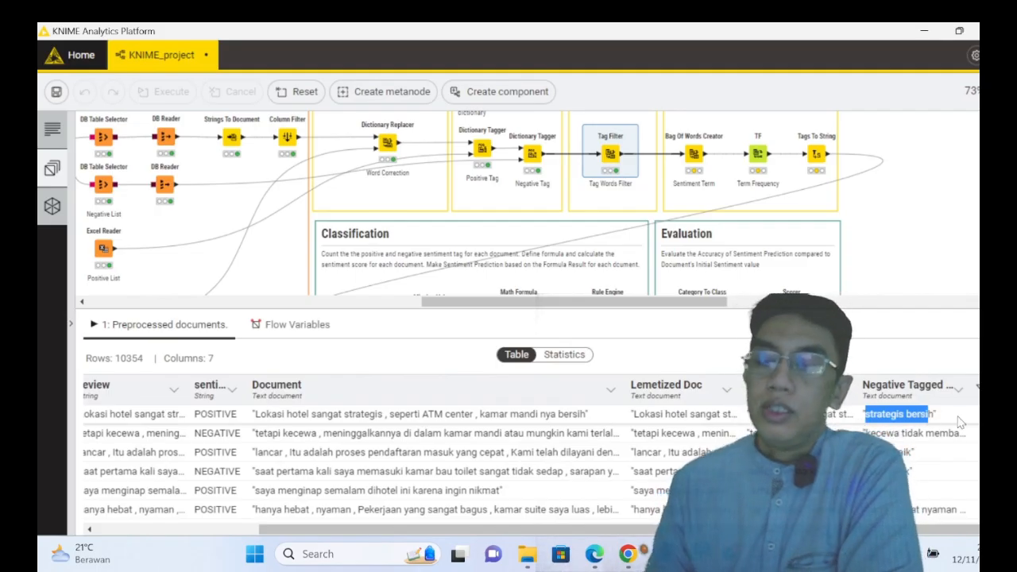
click(930, 416)
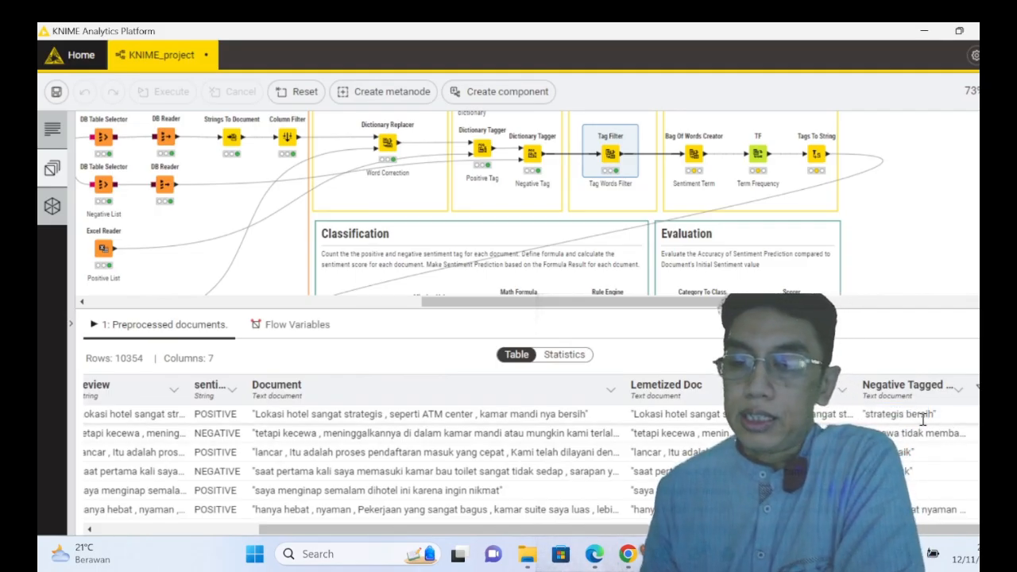
triple_click(935, 414)
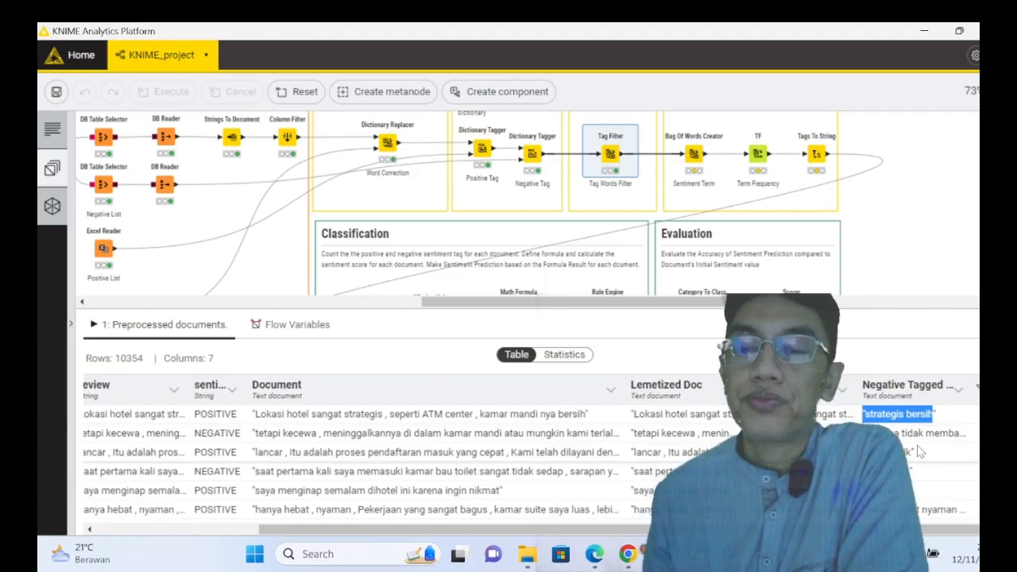
- Highlight "kecewa" in the second review's Lemetized Doc, widen the Negative Tagged Document column, and highlight "tidak membantu" there
click(665, 433)
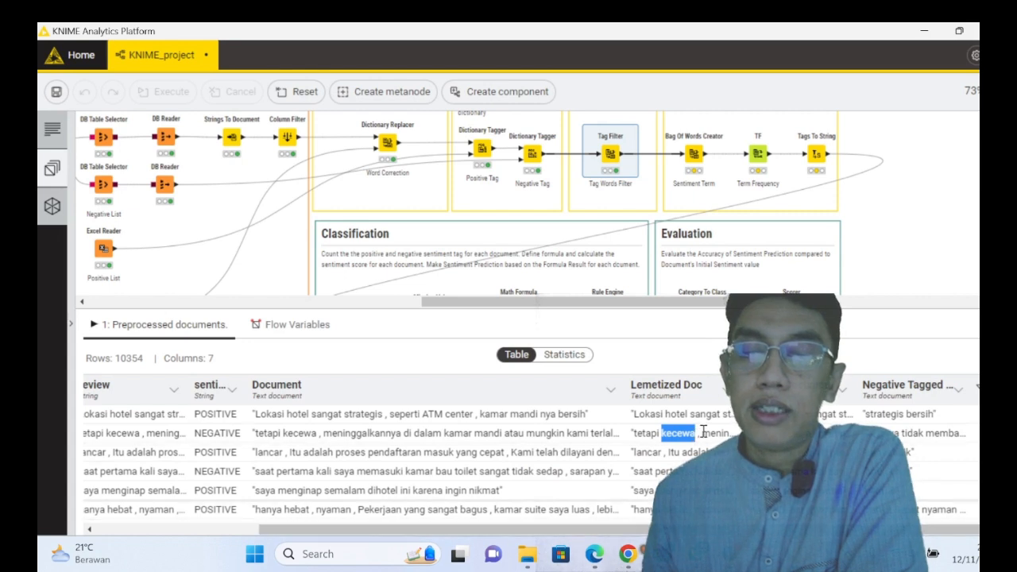
drag(737, 391, 728, 418)
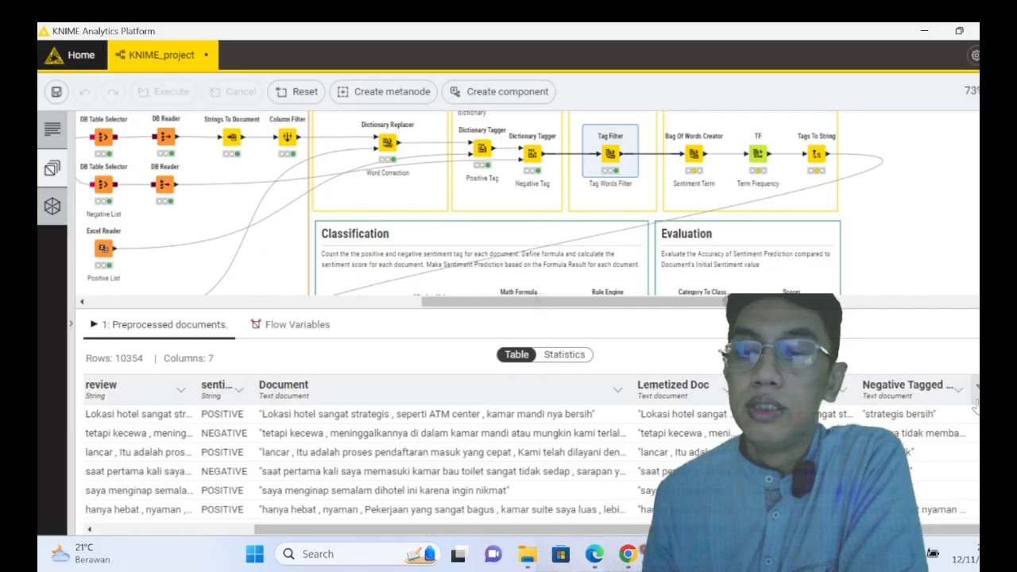
drag(966, 388, 978, 388)
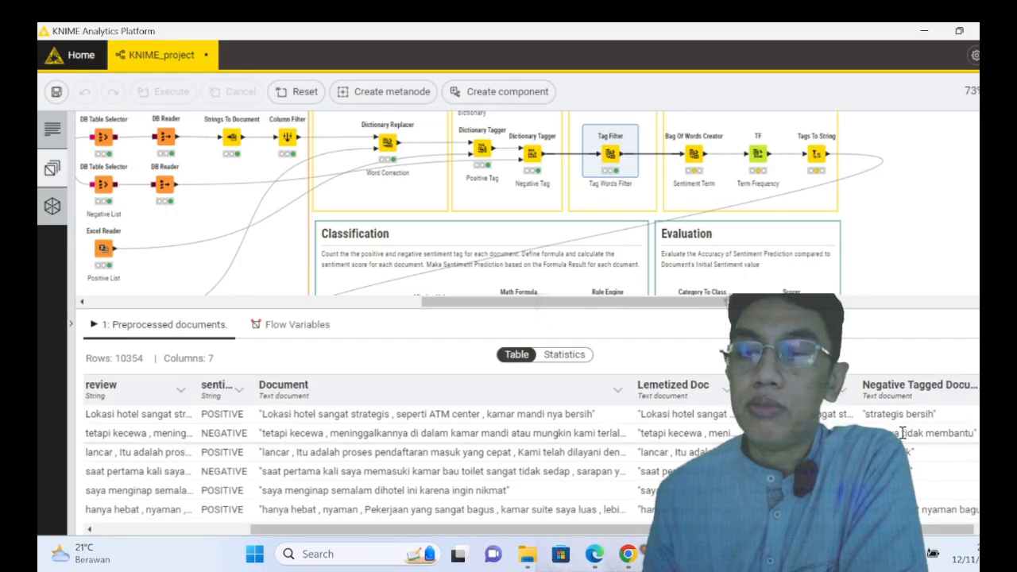
drag(902, 433, 969, 434)
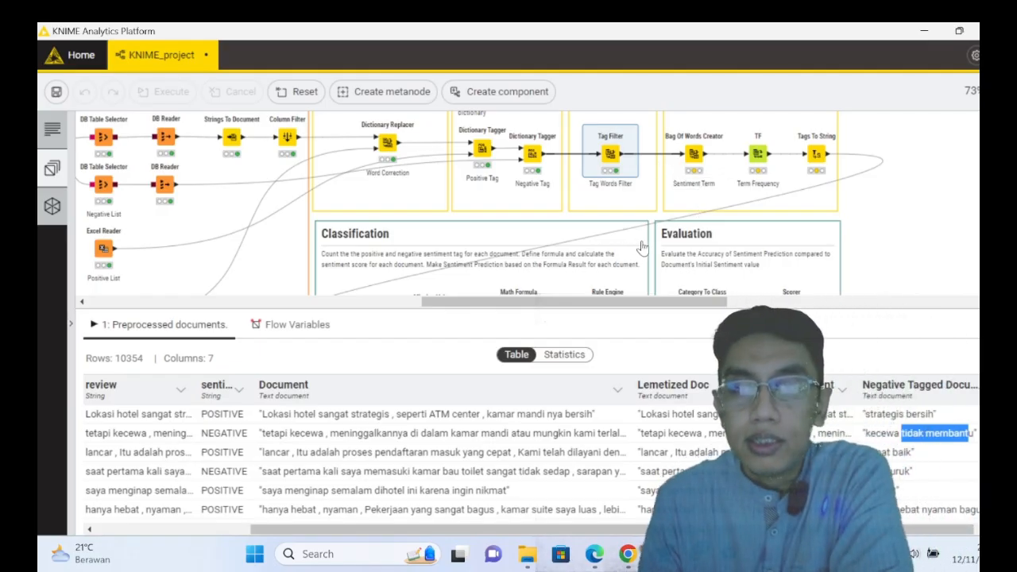
- Inspect the document column and the included and excluded columns in the Sentiment Term Bag Of Words Creator's configuration, and close it without changes
right_click(693, 157)
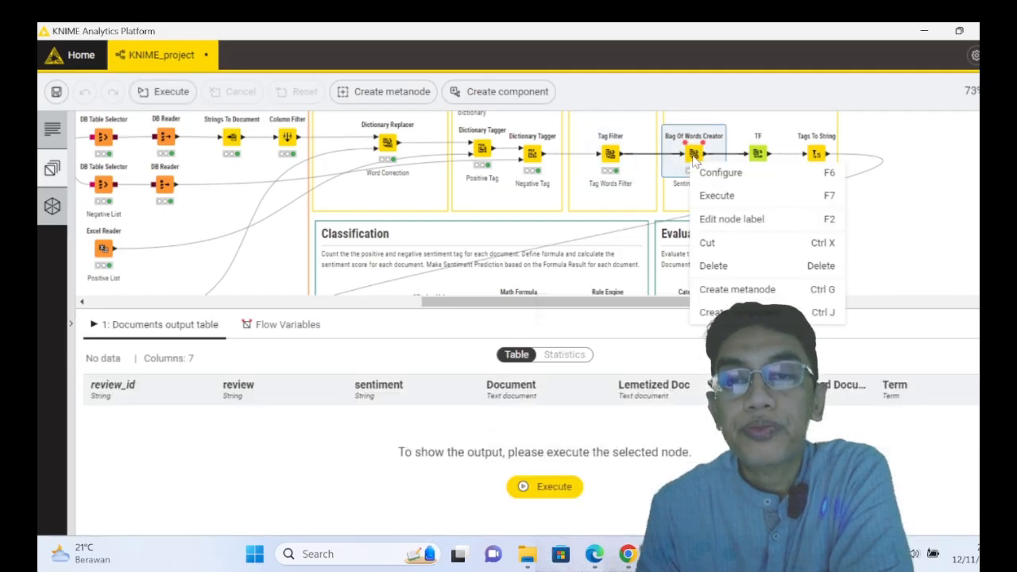
click(696, 158)
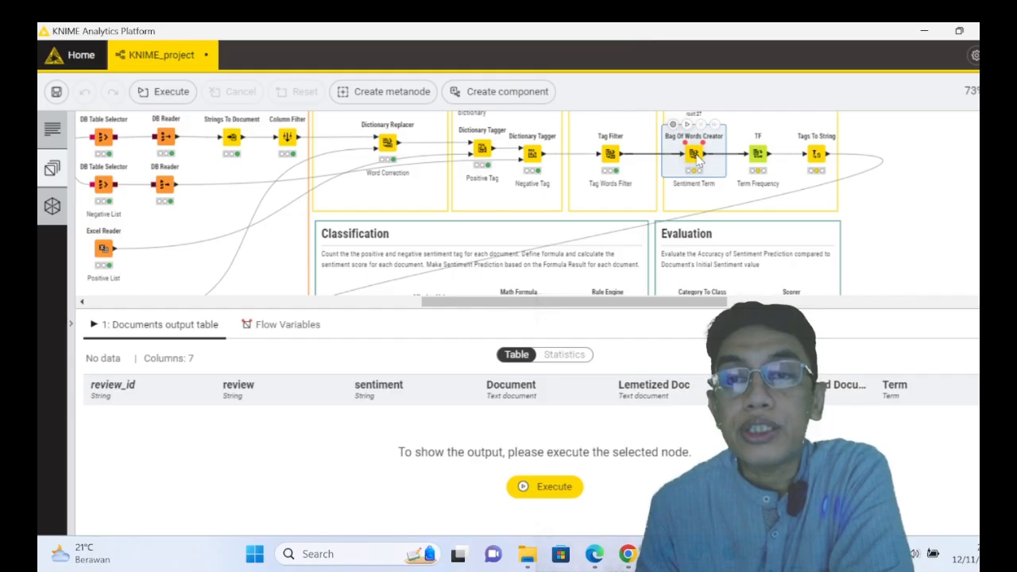
right_click(696, 158)
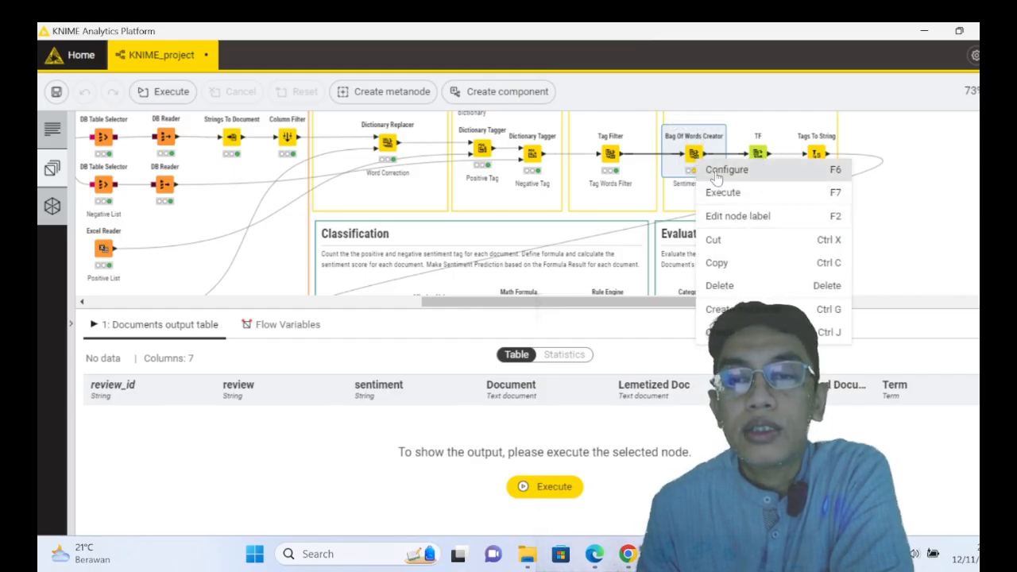
click(717, 171)
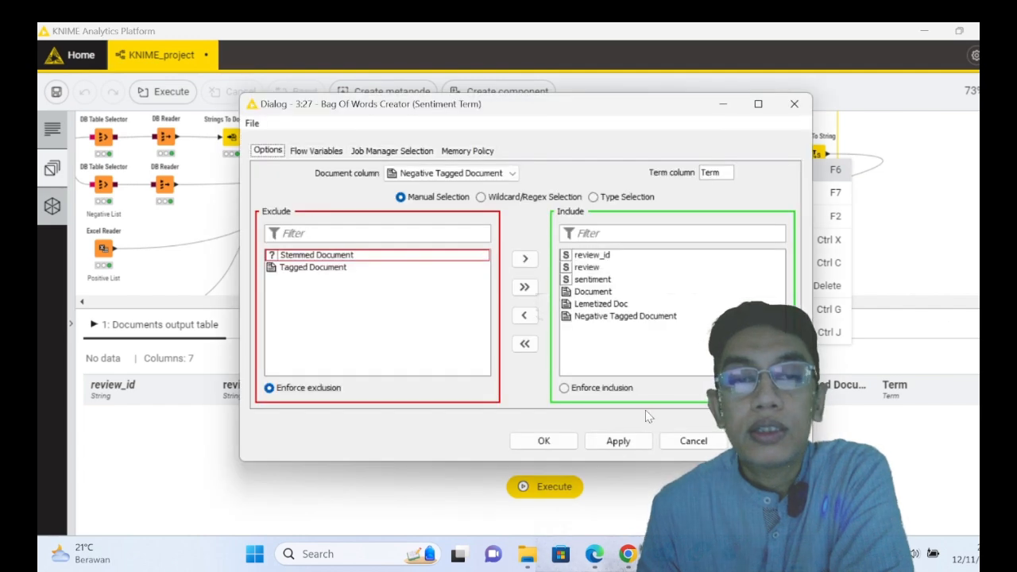
click(692, 441)
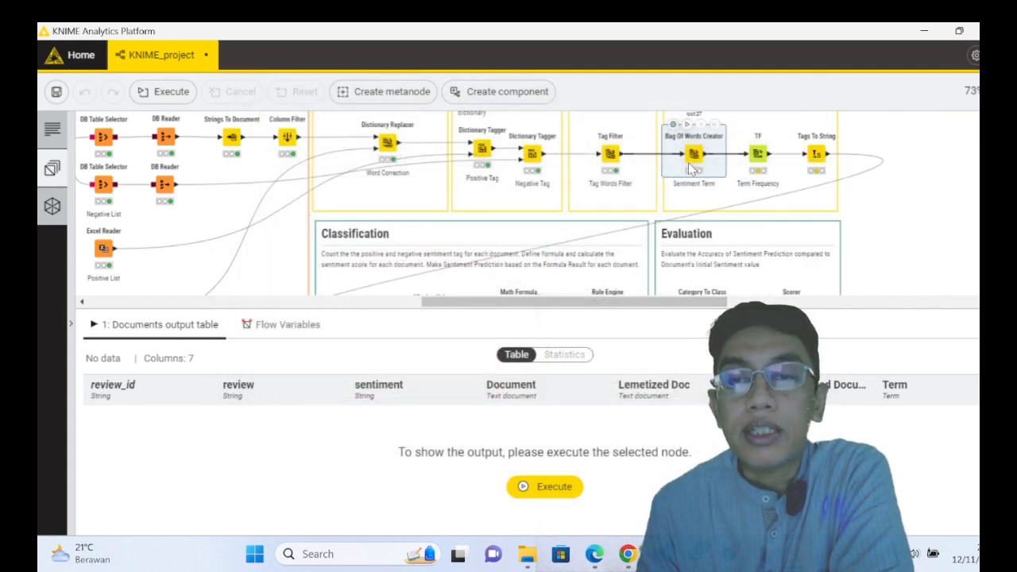
right_click(688, 163)
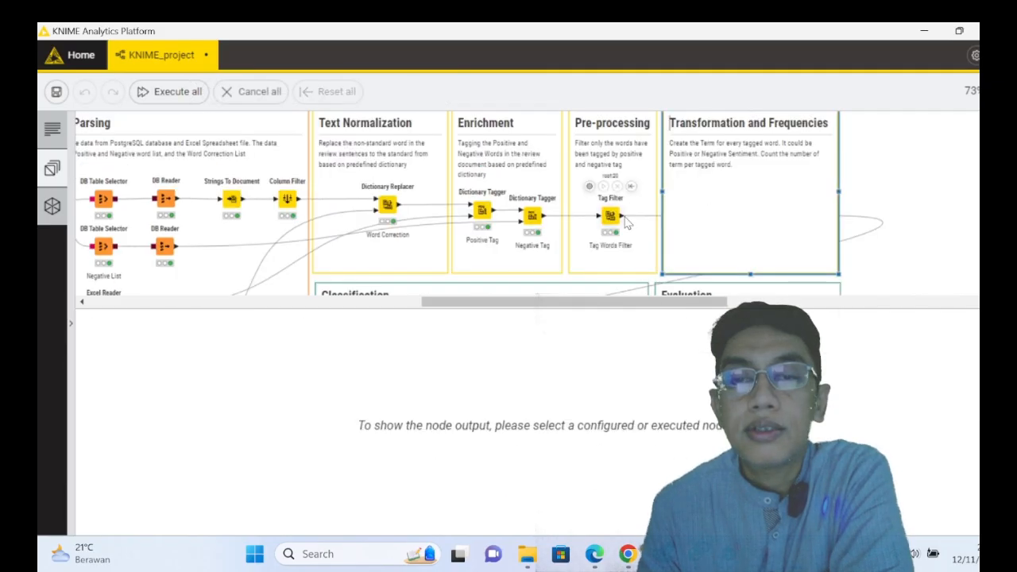
- Show the Bag Of Words Creator's output and examine the Term entries for "strategis", "bersih", "kecewa" and "tidak membantu"
click(903, 217)
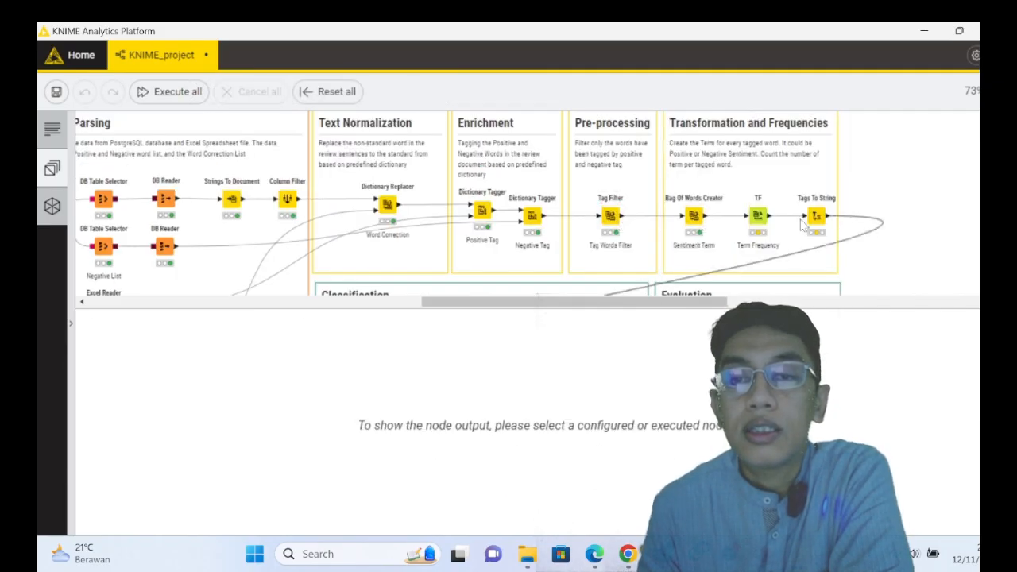
right_click(694, 218)
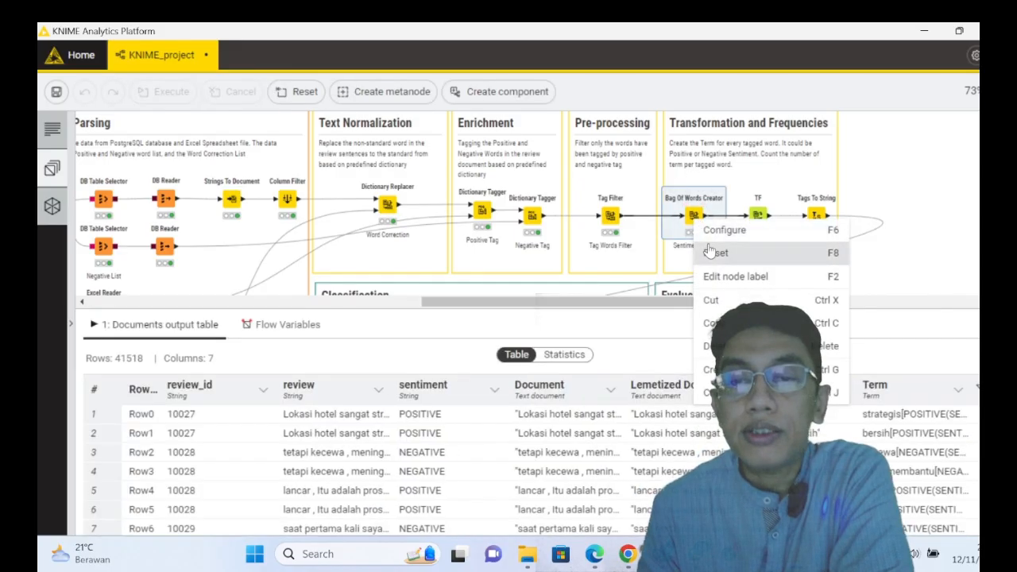
click(724, 231)
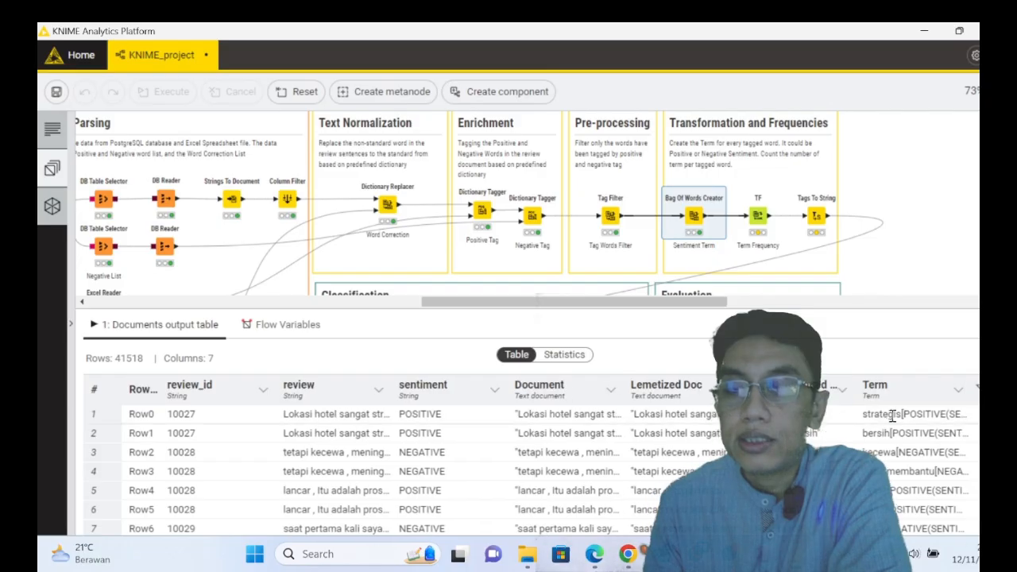
drag(871, 413, 905, 420)
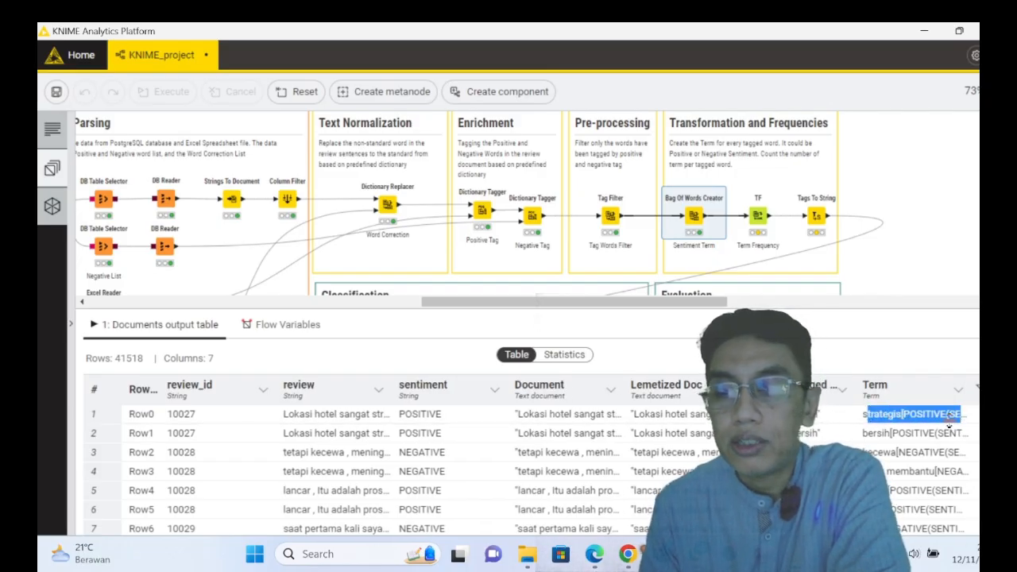
click(867, 433)
drag(865, 433, 973, 440)
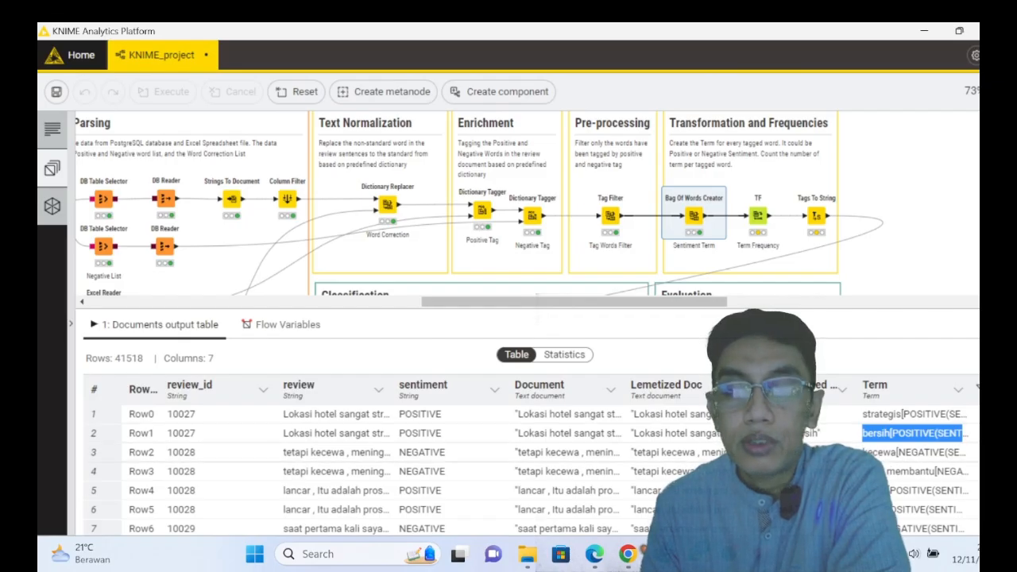
click(864, 449)
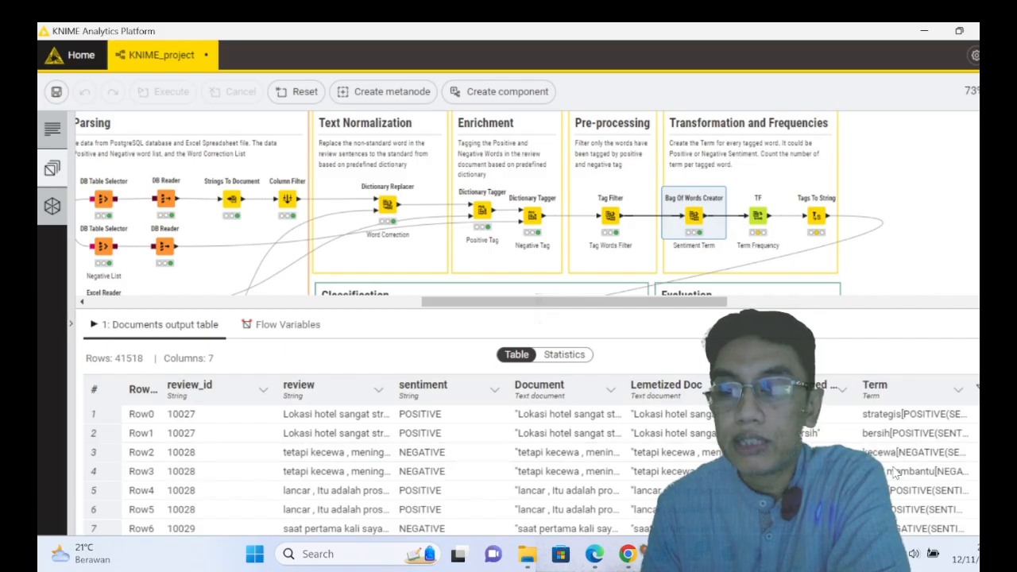
drag(911, 473, 969, 475)
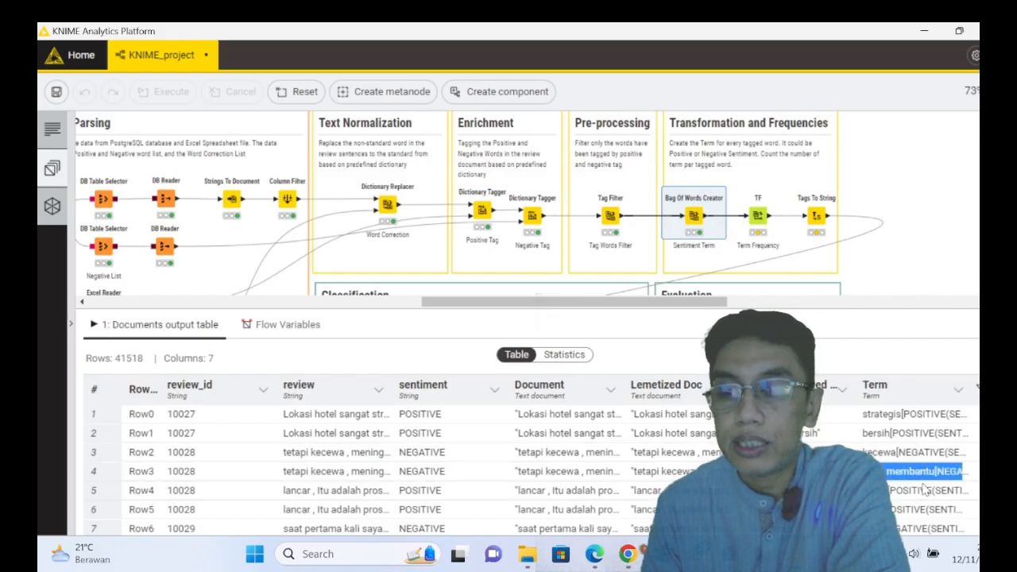
- Browse further rows of the bag-of-words output to check the positive and negative tags in the Term column
scroll(923, 488, down, 2)
scroll(919, 485, down, 1)
scroll(922, 487, up, 2)
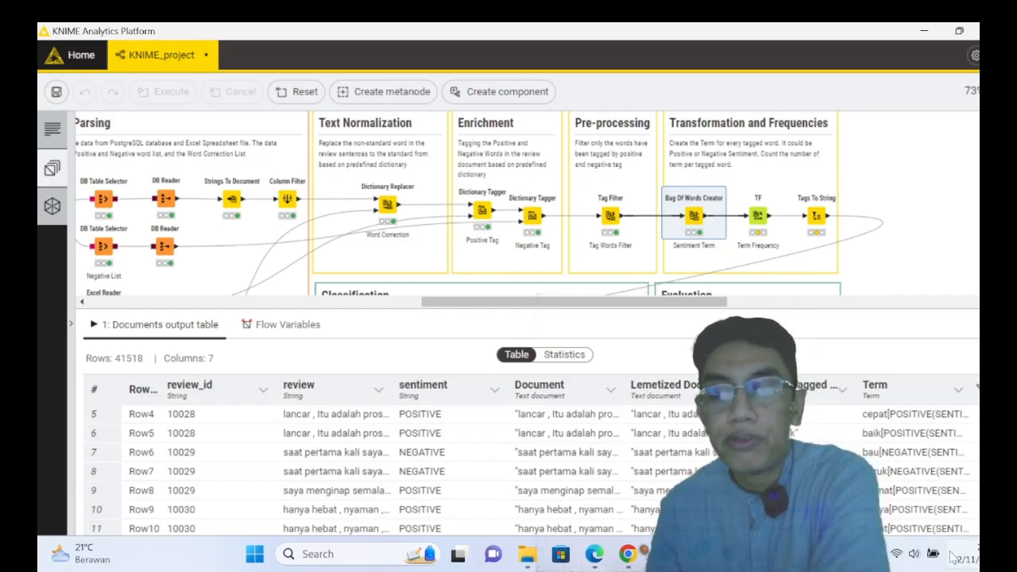
scroll(535, 473, down, 2)
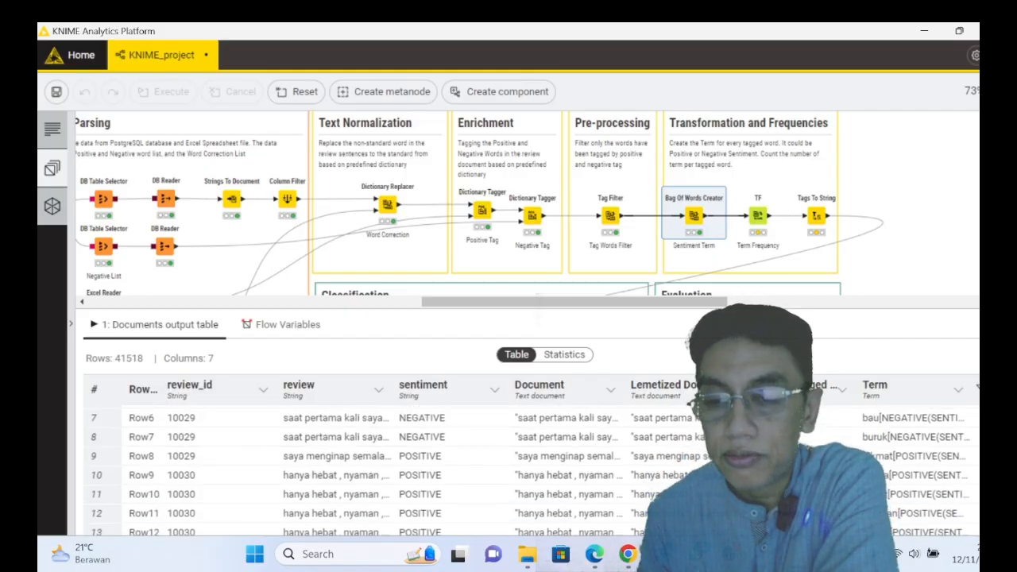
scroll(535, 469, up, 3)
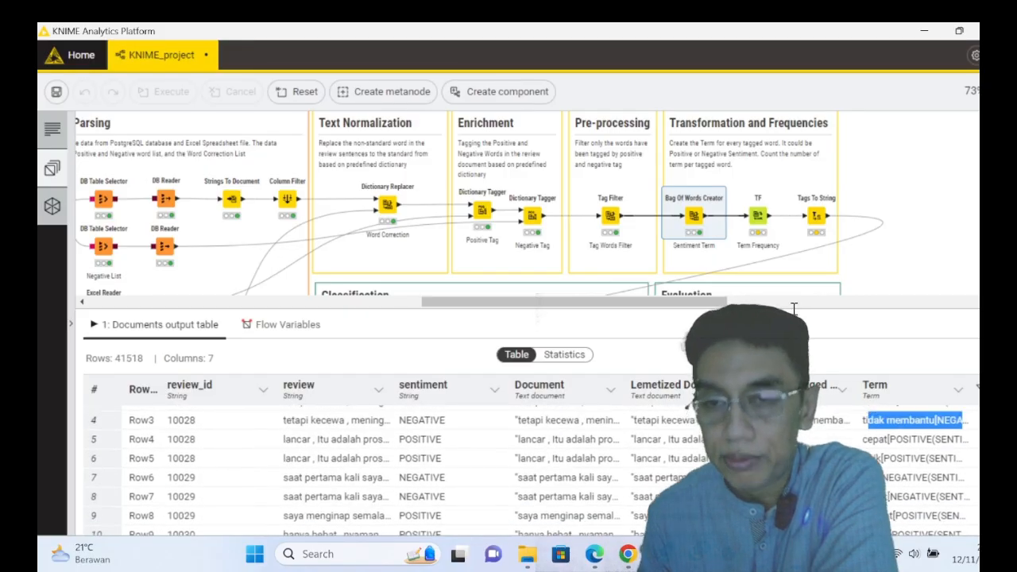
- Inspect the relative frequency option and the document column settings of the TF node, and close its configuration without changes
right_click(760, 216)
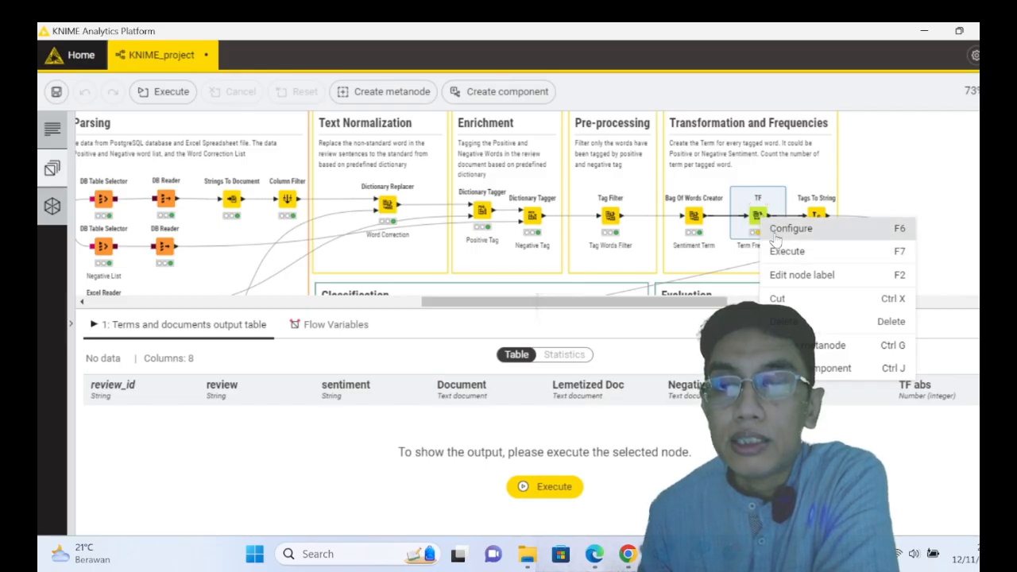
click(775, 237)
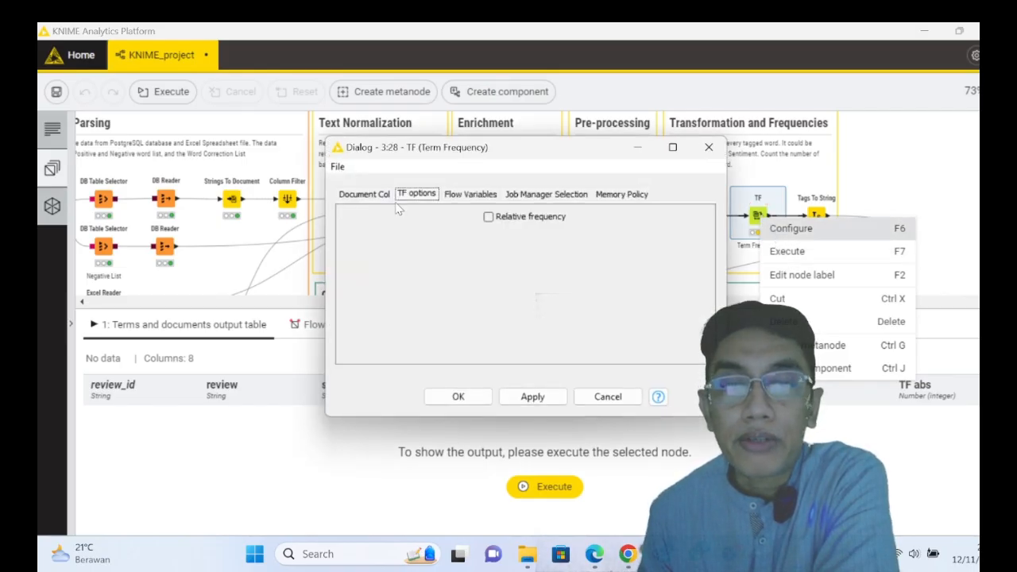
click(370, 197)
click(608, 396)
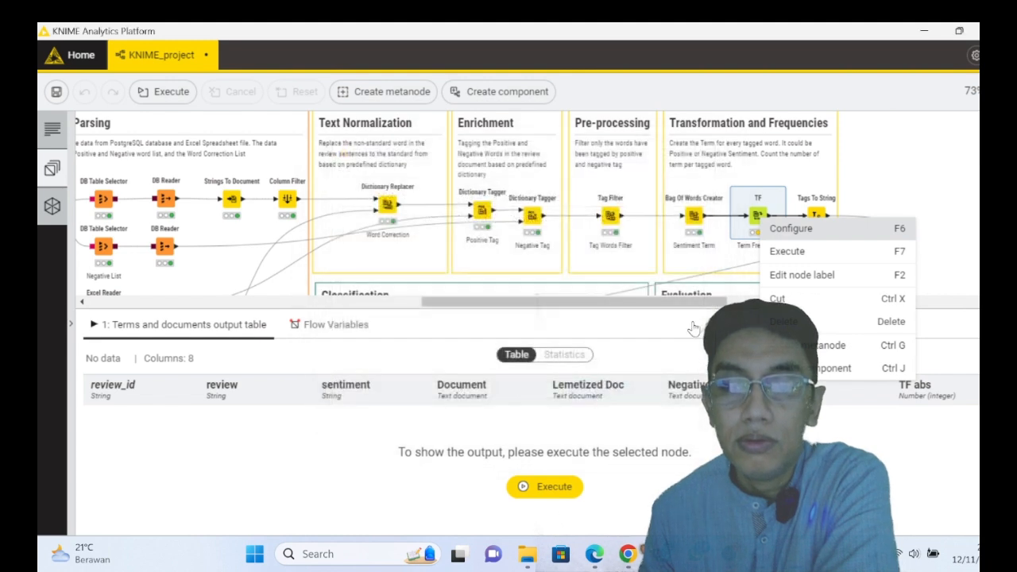
- Execute the TF node and browse the TF abs values of its terms, widening the Term column
right_click(758, 219)
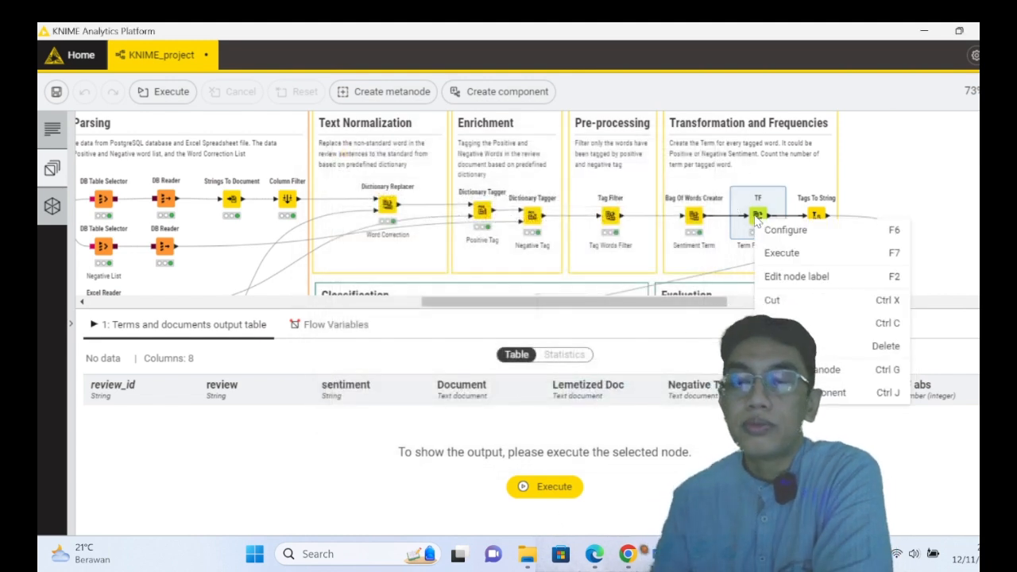
click(779, 252)
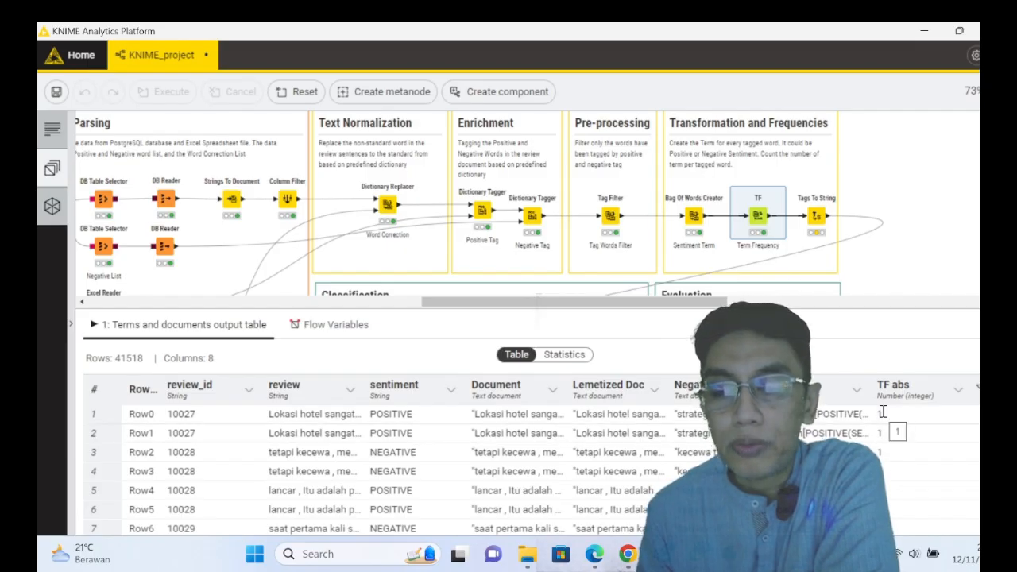
scroll(878, 433, down, 15)
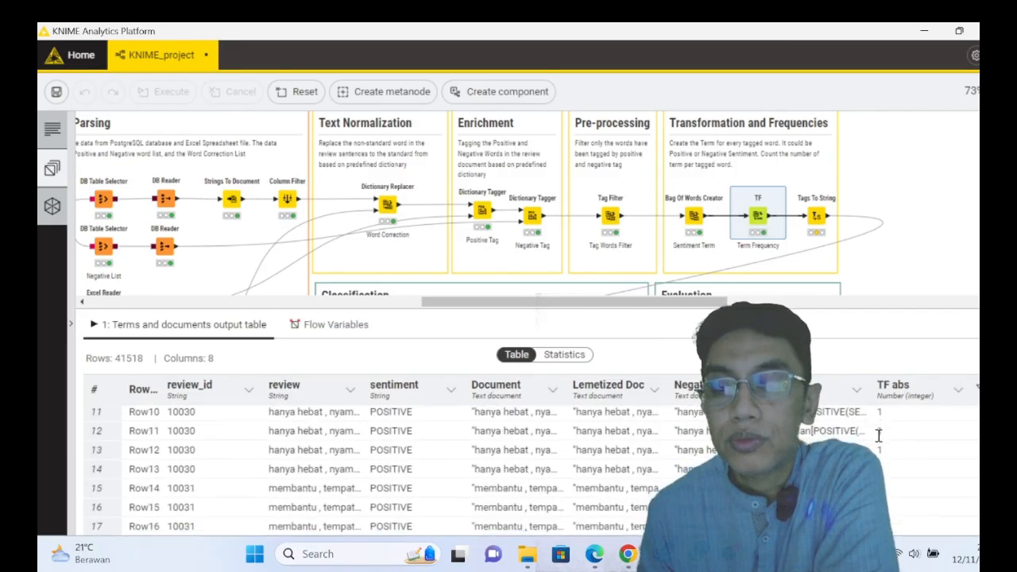
scroll(878, 433, up, 3)
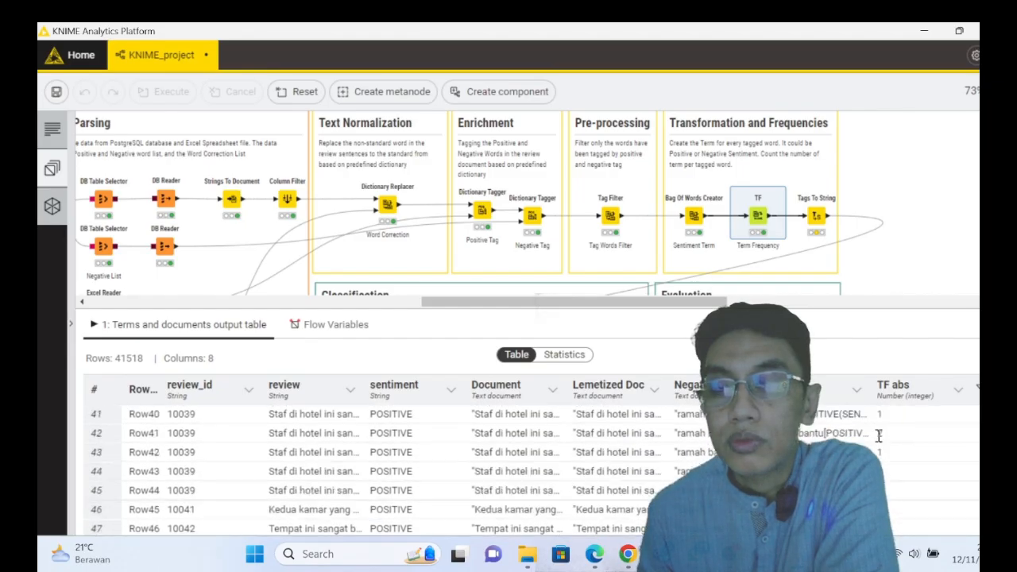
scroll(879, 433, down, 2)
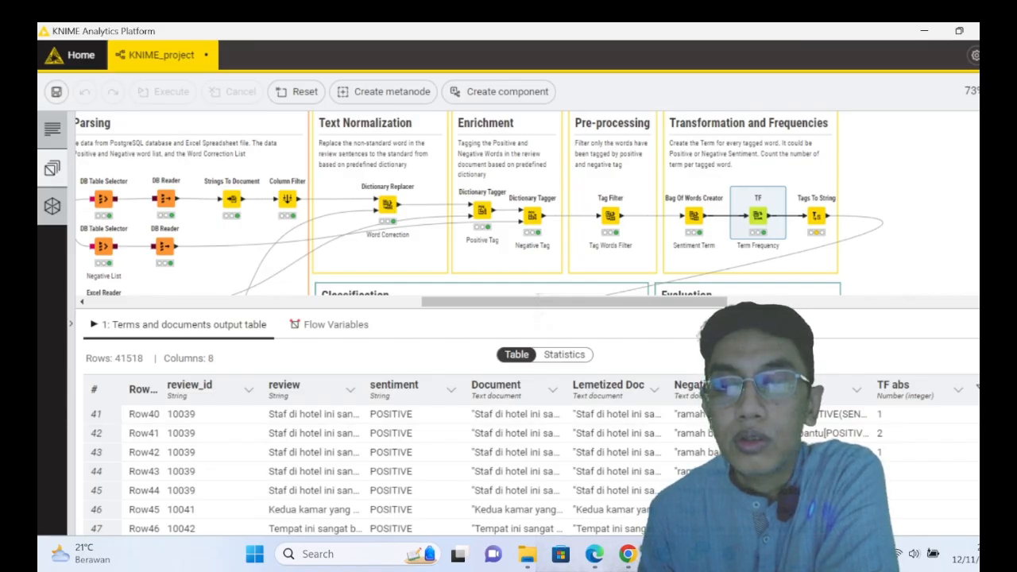
drag(868, 390, 802, 398)
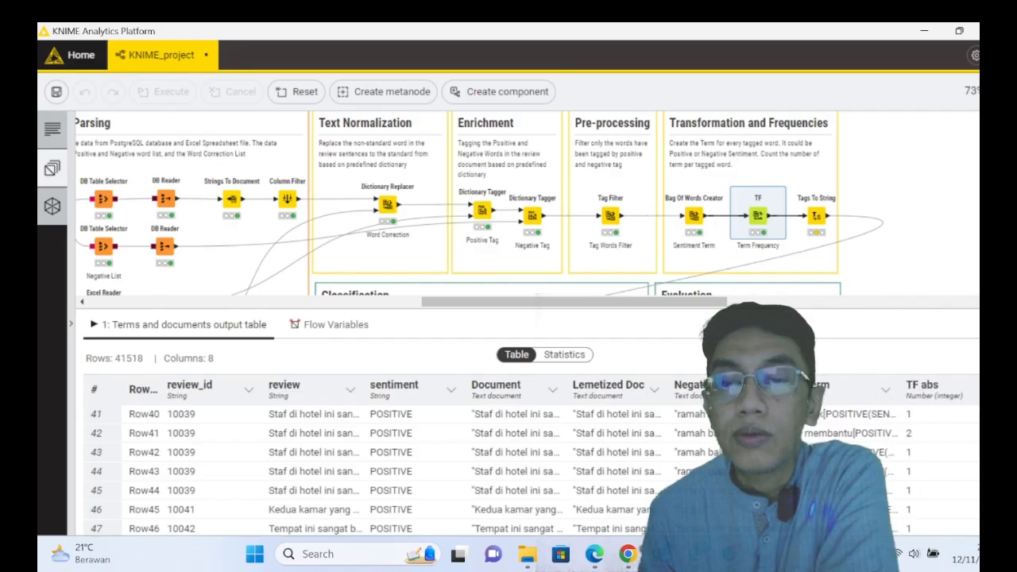
- Execute the Tags To String node and the Tag Pivoting Pivot node in the Classification section
right_click(818, 222)
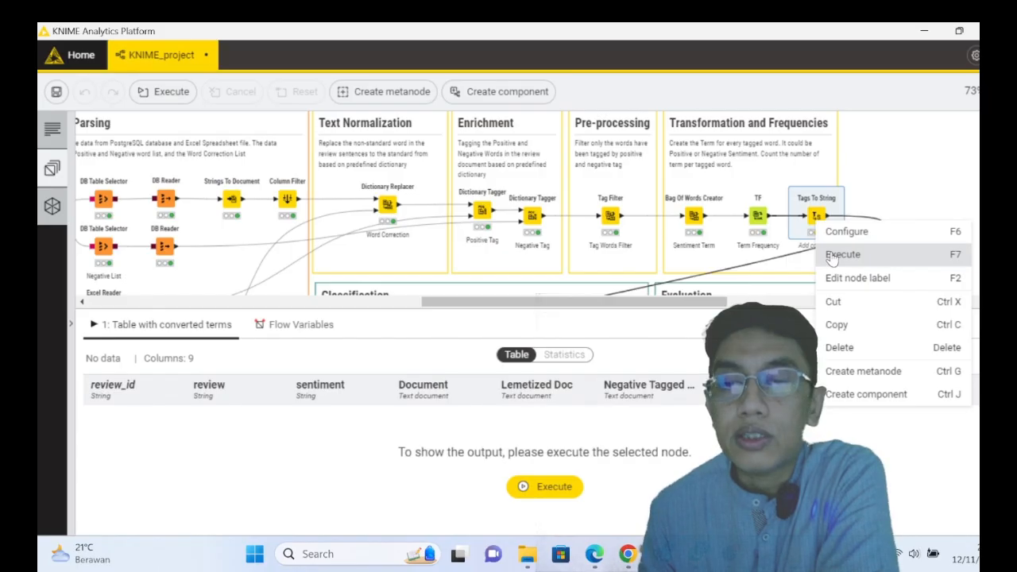
click(830, 255)
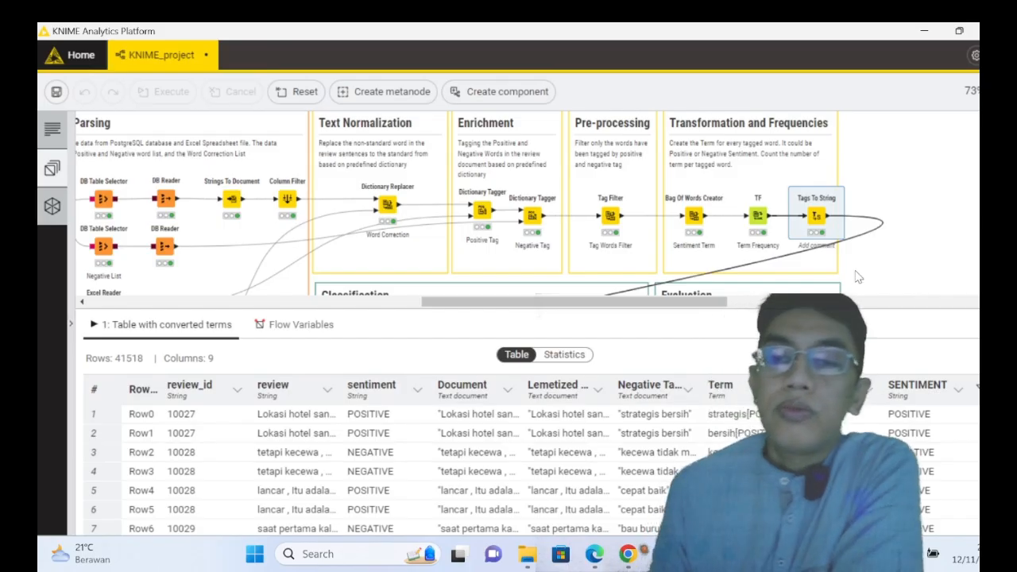
scroll(851, 254, down, 1)
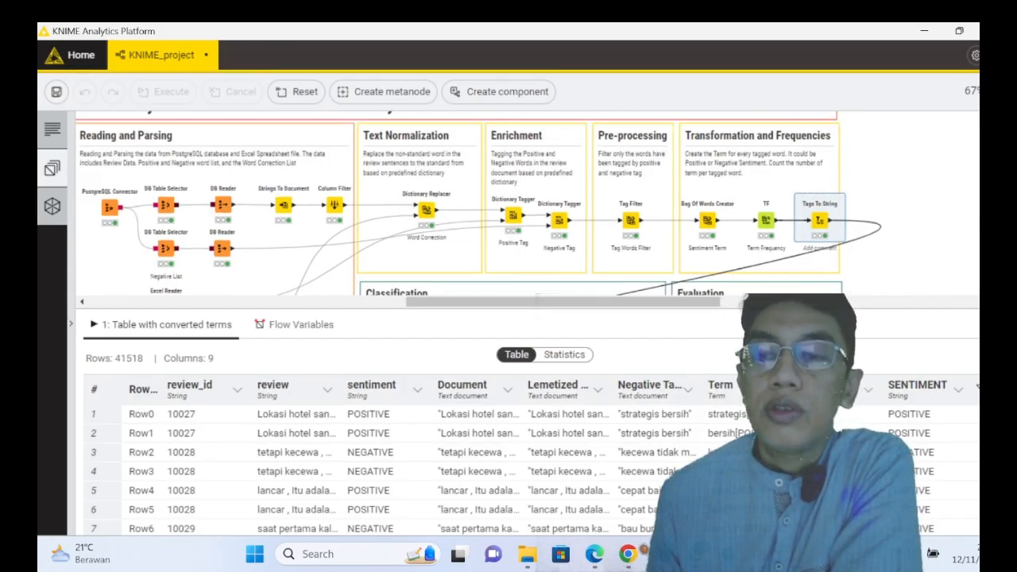
scroll(476, 202, down, 3)
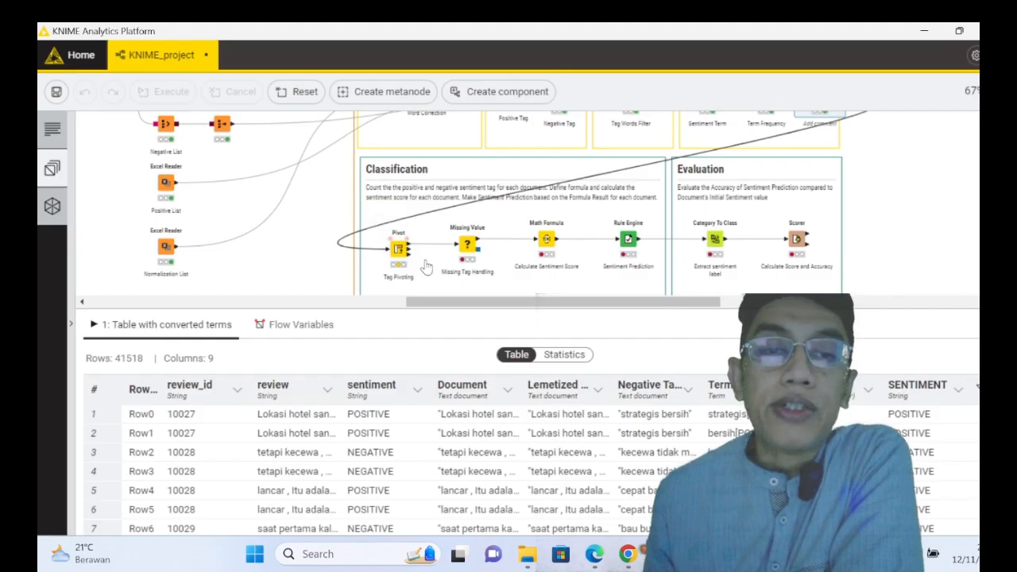
click(400, 250)
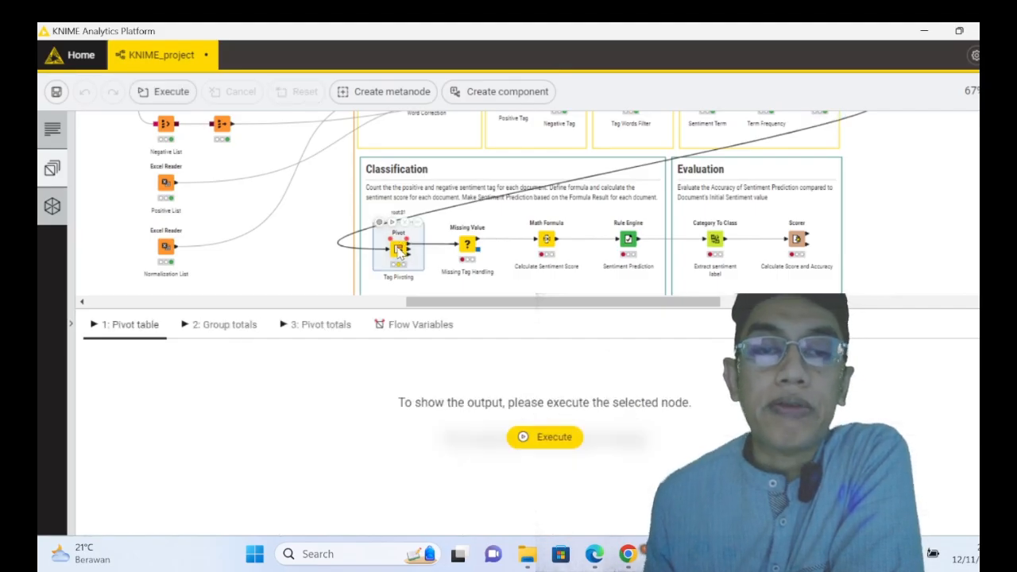
right_click(401, 251)
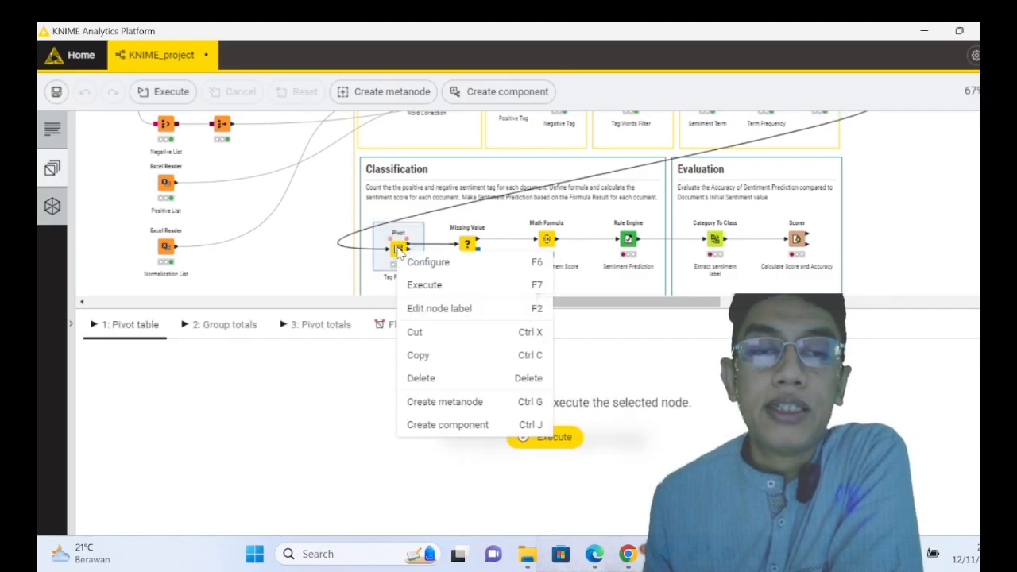
click(426, 286)
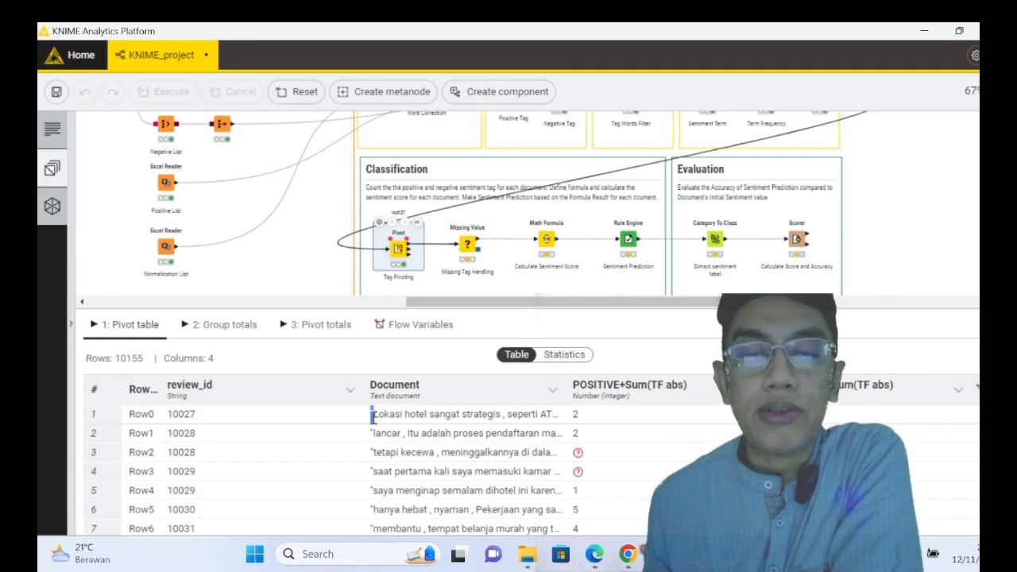
- Highlight the first review in the pivot table and widen the Document column to read its full text up to "bersih"
drag(371, 414, 551, 414)
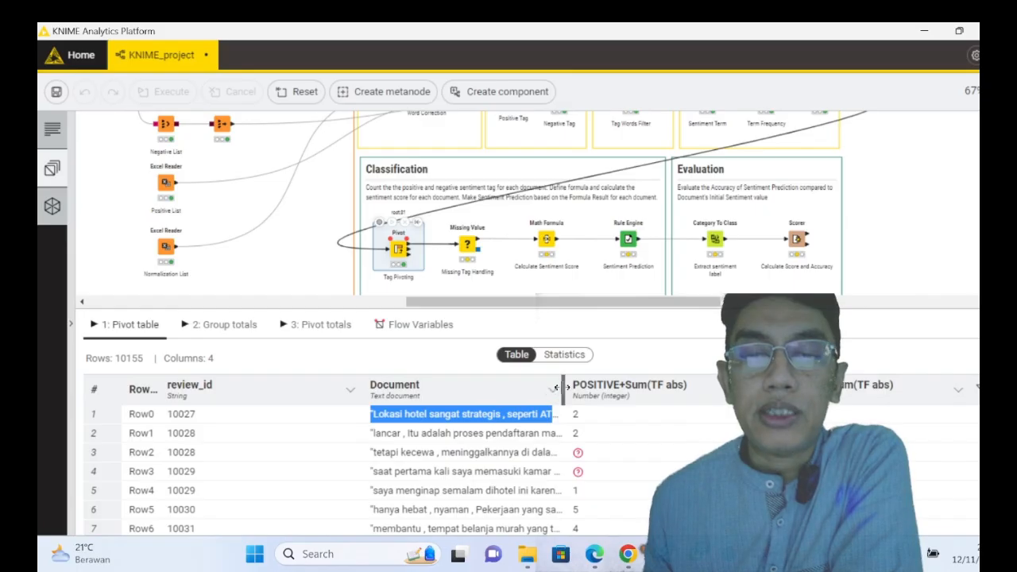
drag(564, 387, 685, 397)
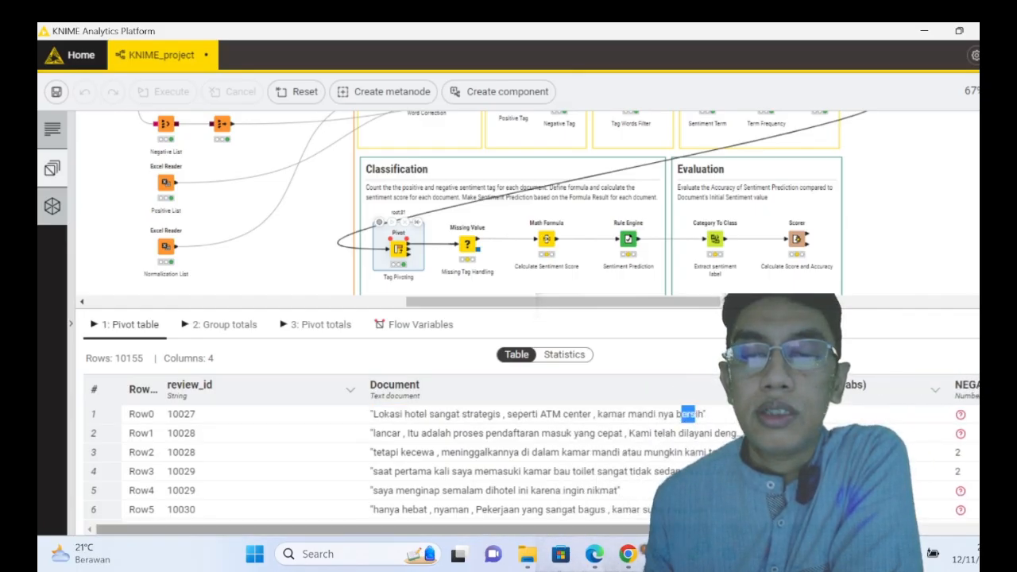
drag(695, 414, 720, 467)
- Adjust the Document column's width and browse the pivot table rows, comparing each review with its POSITIVE+Sum(TF abs) and NEGATIVE+Sum(TF abs) values
scroll(720, 467, down, 2)
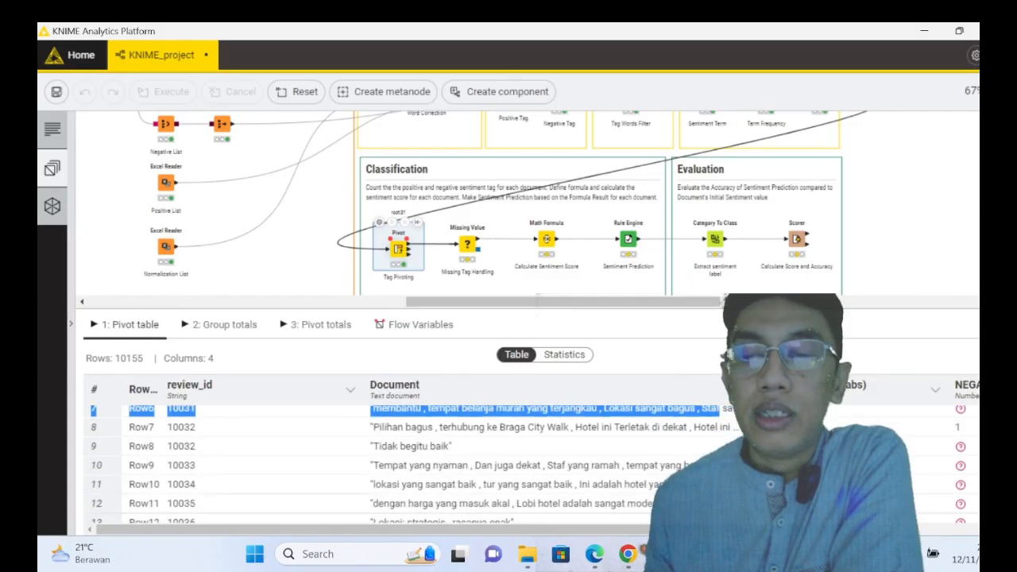
click(656, 430)
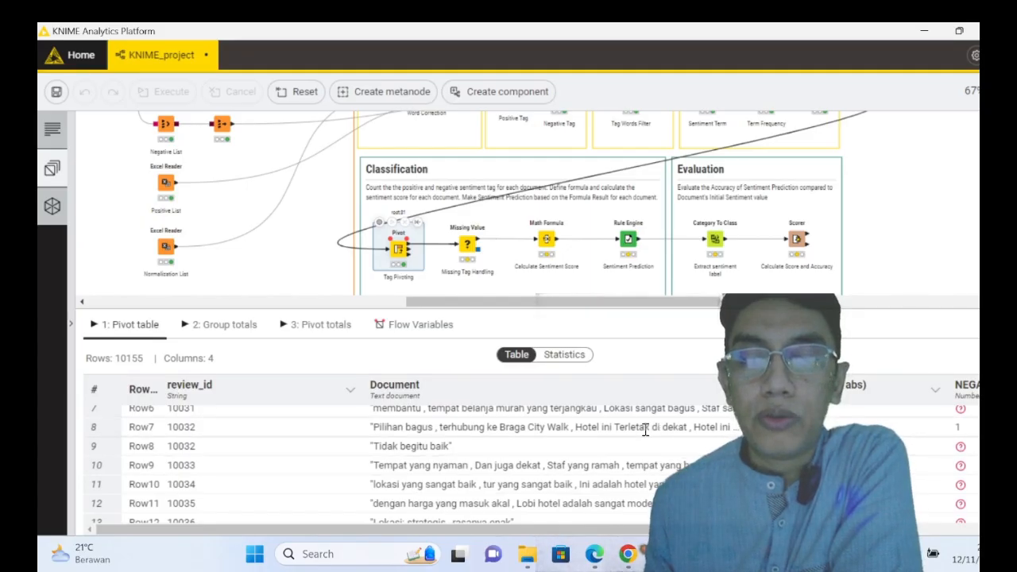
scroll(645, 430, right, 1)
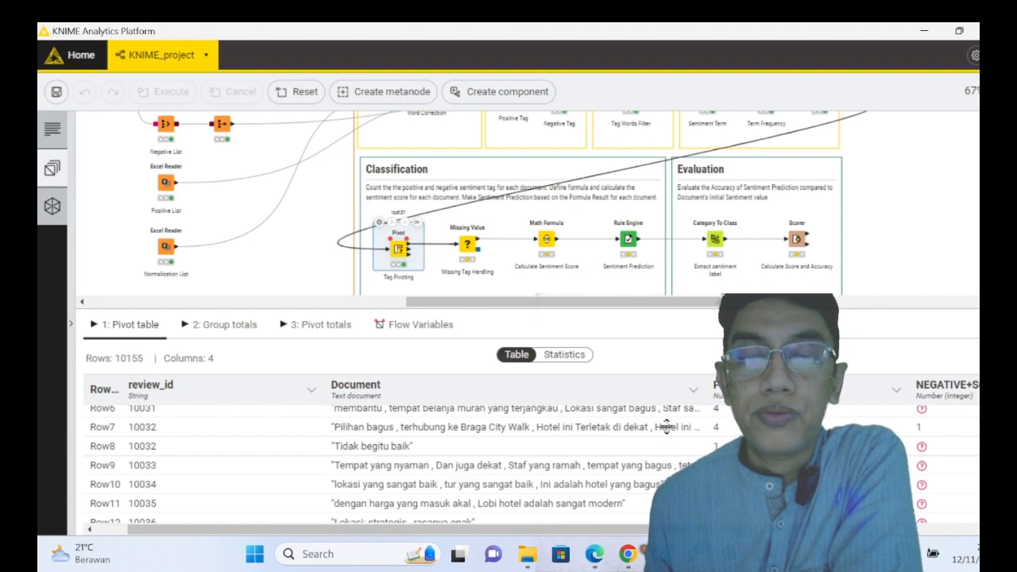
drag(701, 384, 693, 403)
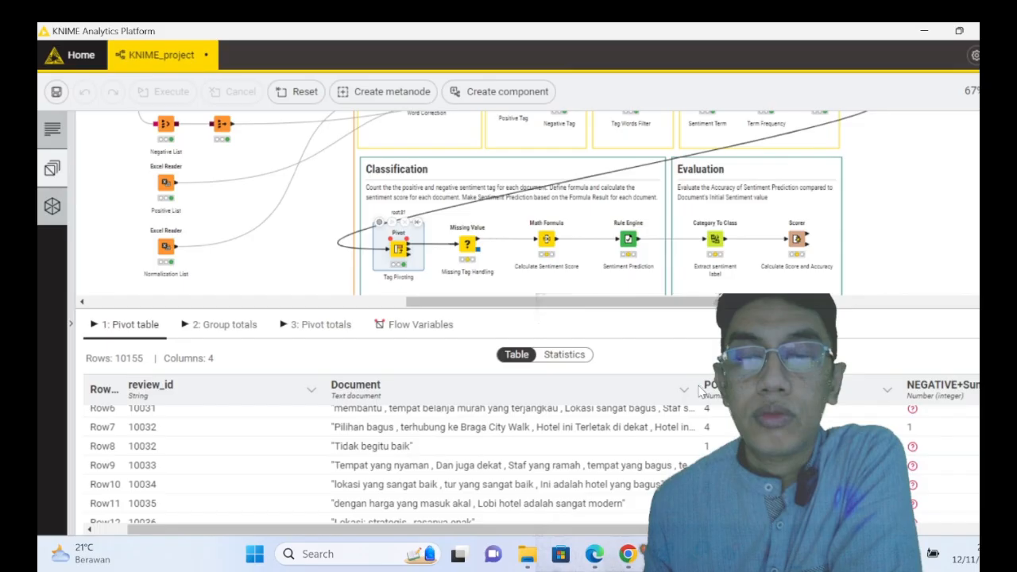
drag(691, 387, 740, 387)
drag(640, 529, 782, 530)
scroll(358, 464, down, 8)
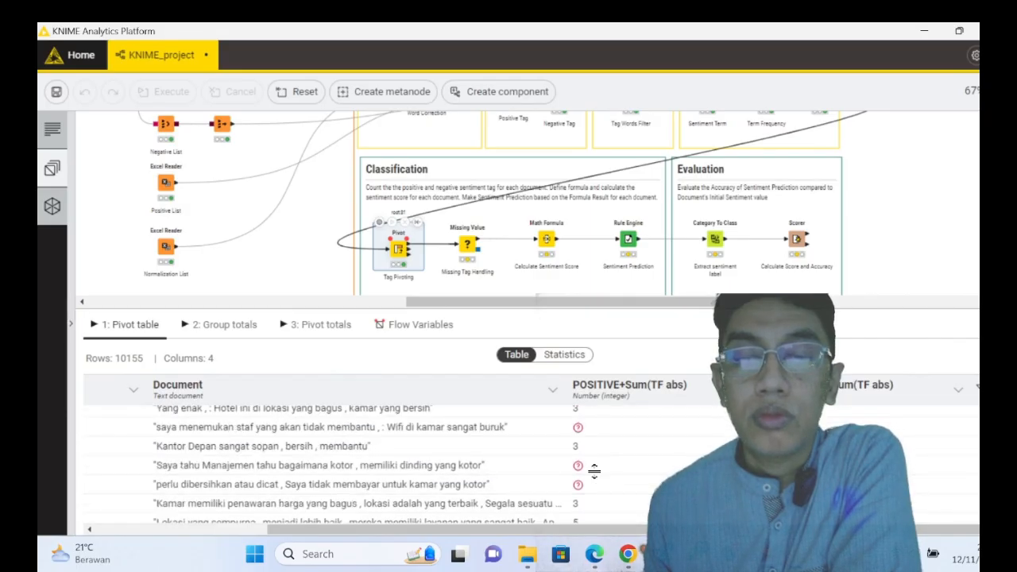
scroll(577, 465, down, 2)
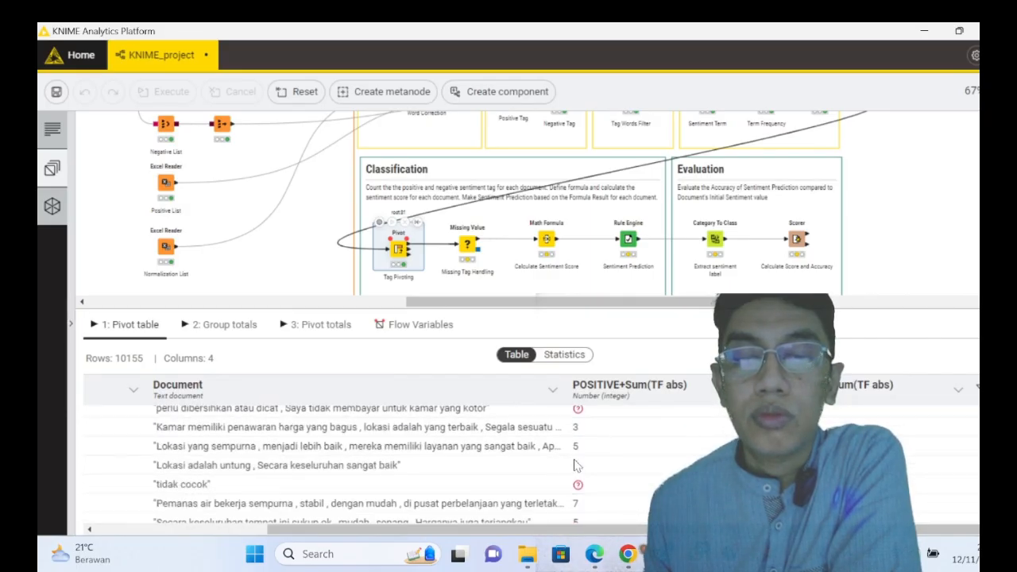
scroll(577, 465, up, 2)
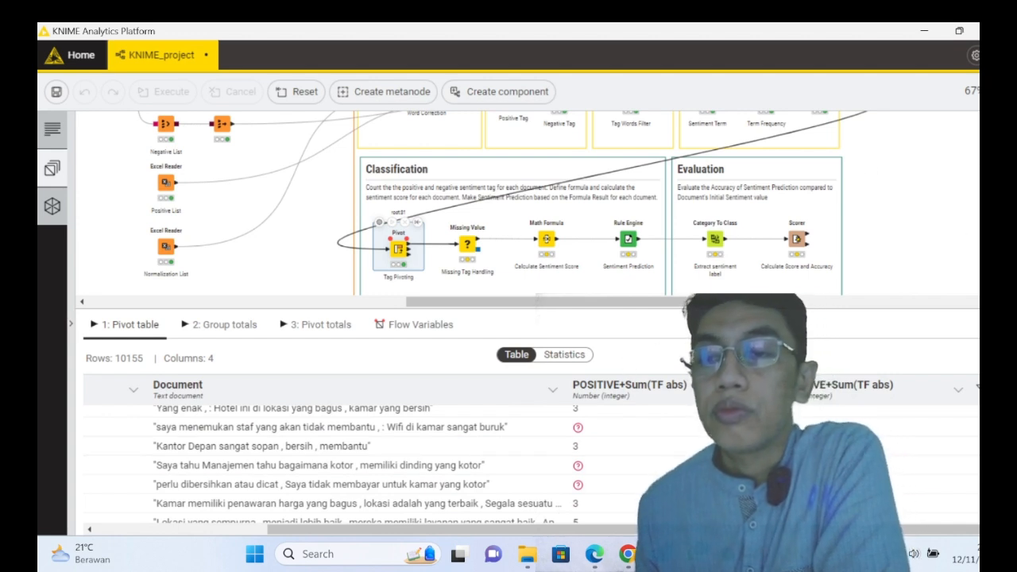
- Look at the Missing Value node in the Classification section and bring back the Tag Pivoting node's pivot table to review its missing values
scroll(509, 203, up, 3)
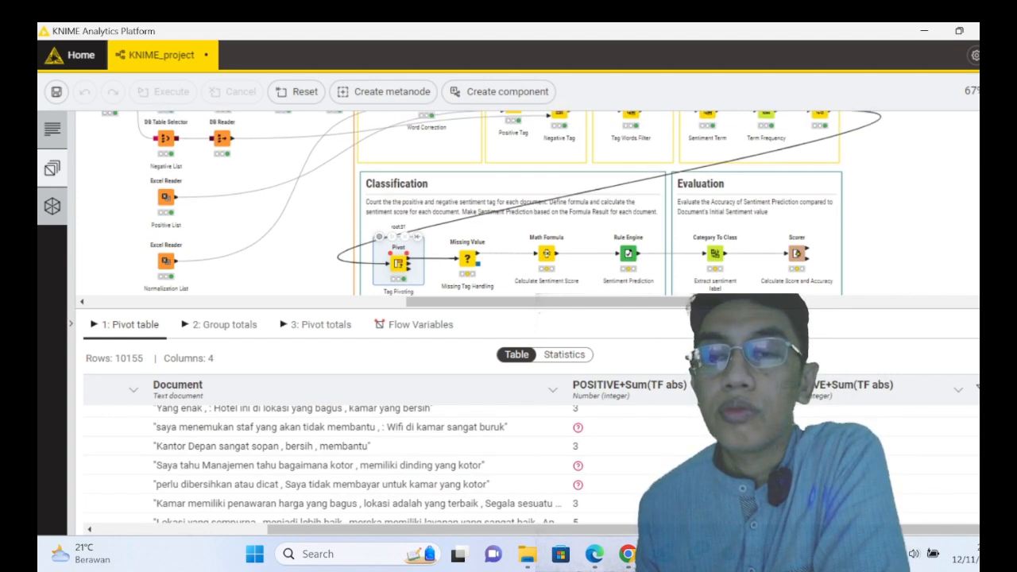
scroll(476, 238, down, 3)
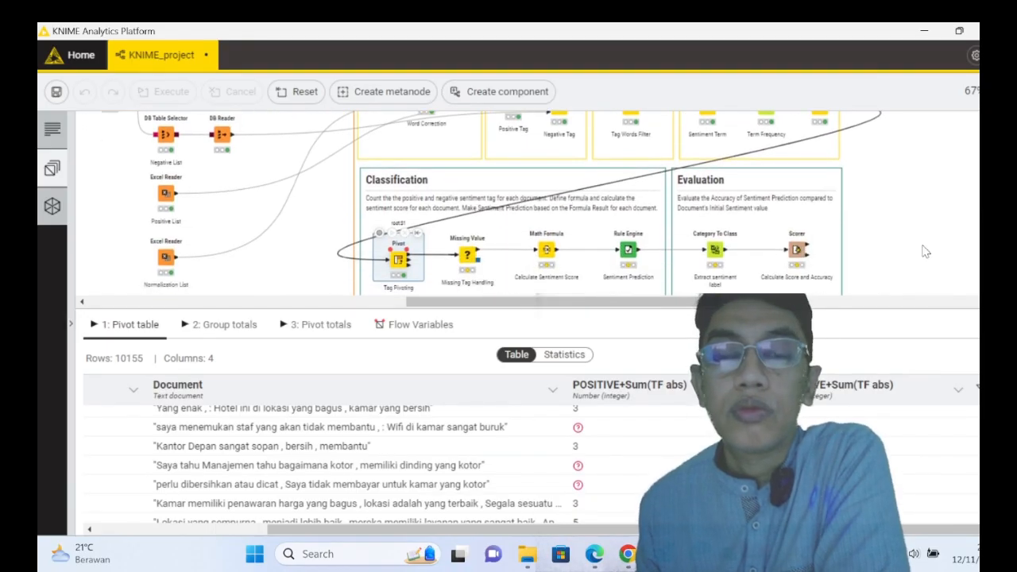
click(471, 261)
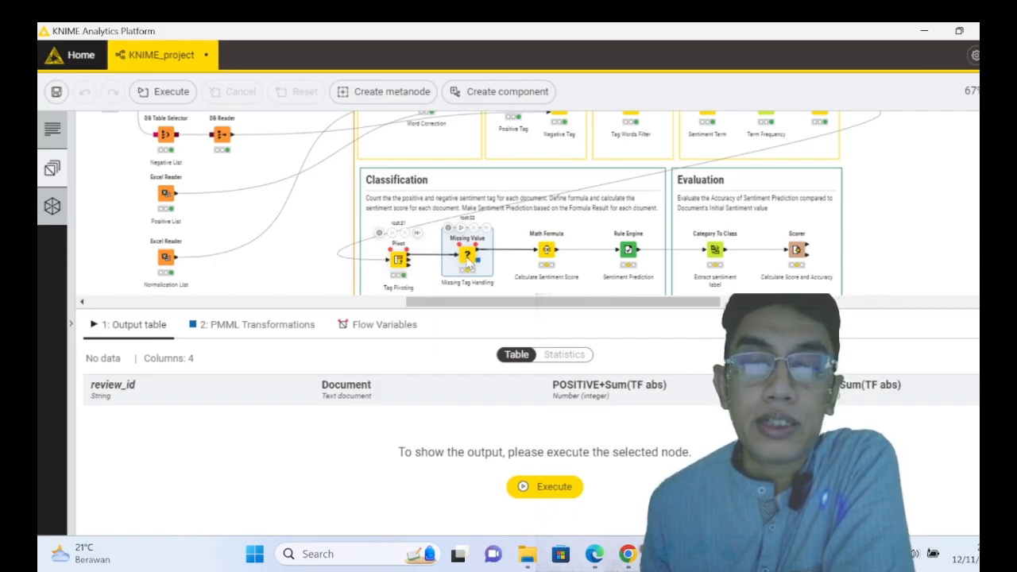
right_click(468, 263)
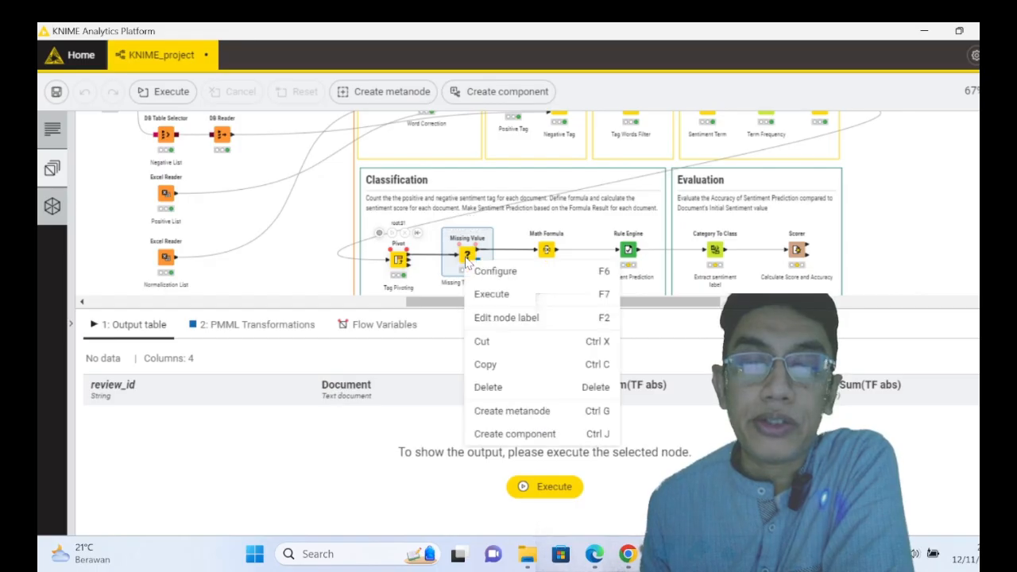
click(403, 261)
click(398, 258)
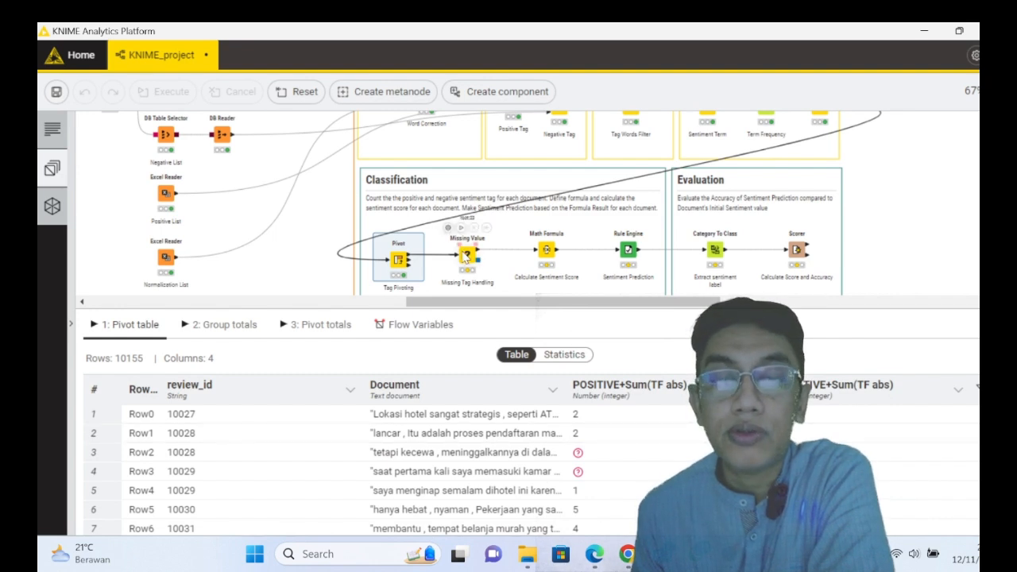
- Confirm Fix Value 0 for integer columns in the Missing Tag Handling node's configuration and execute the node
right_click(467, 256)
click(474, 265)
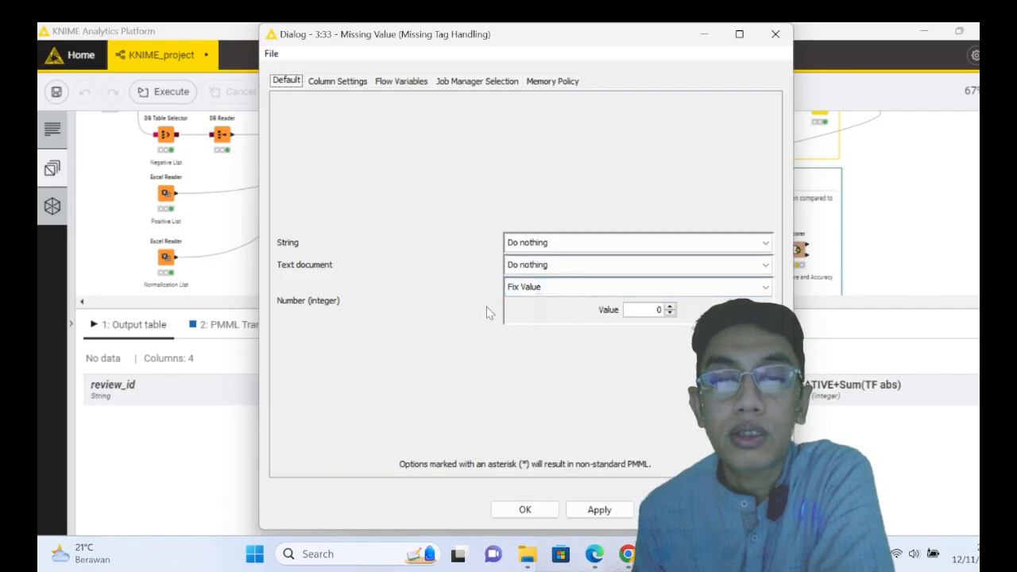
double_click(640, 309)
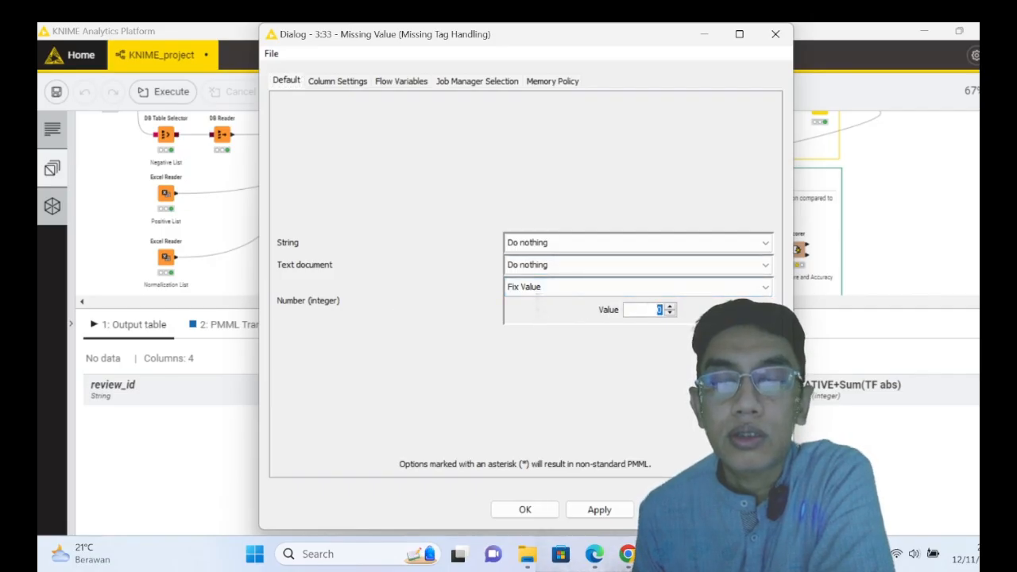
key(Return)
right_click(471, 258)
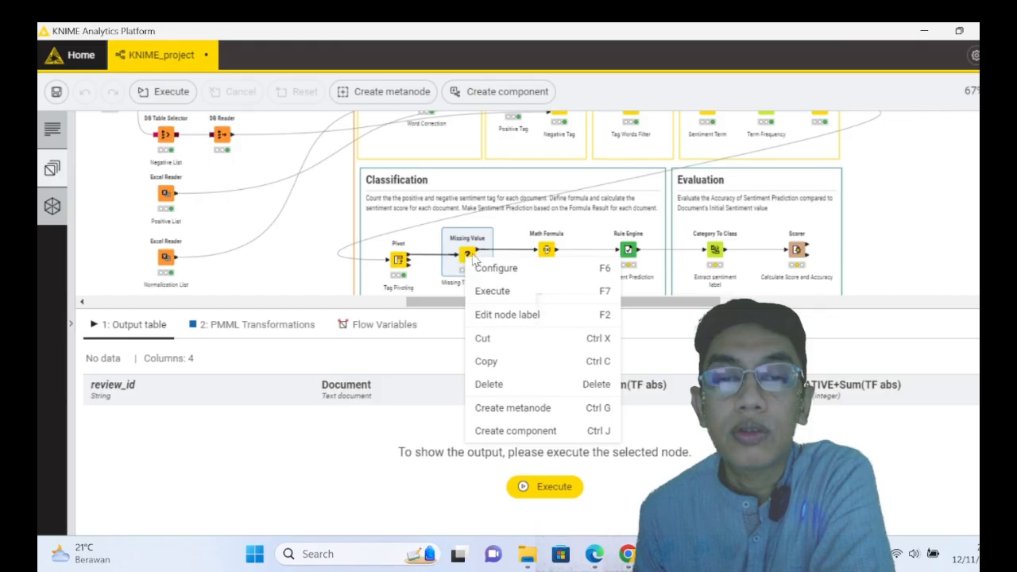
click(493, 292)
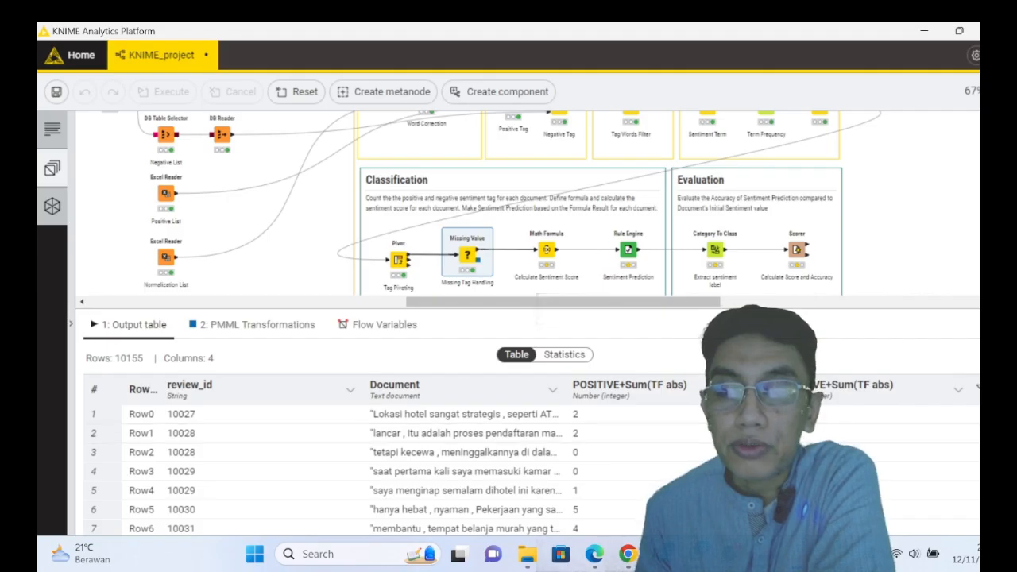
- Open the Math Formula node's configuration and read the full expression that calculates the appended Sentiment Score column
right_click(549, 256)
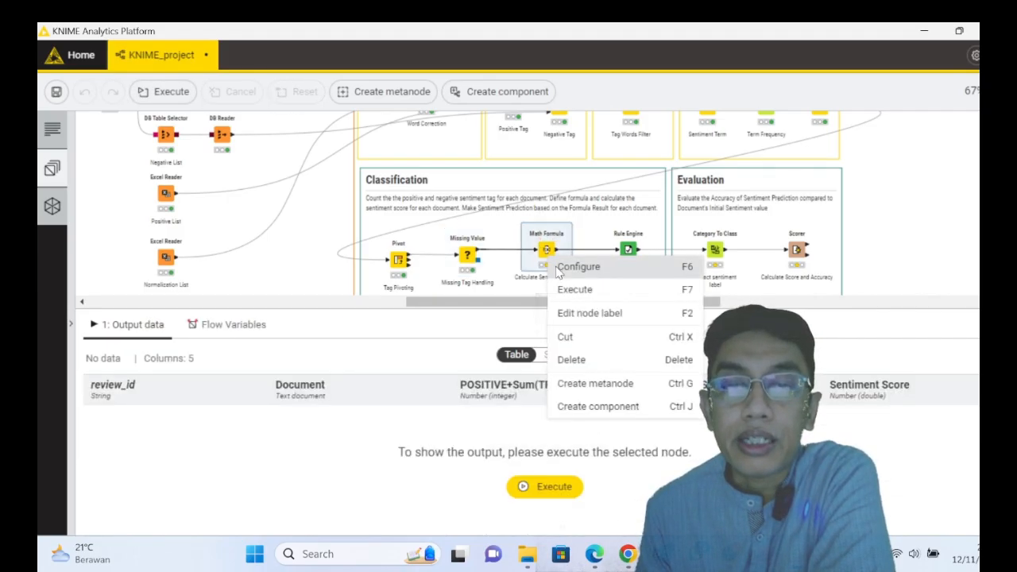
click(578, 267)
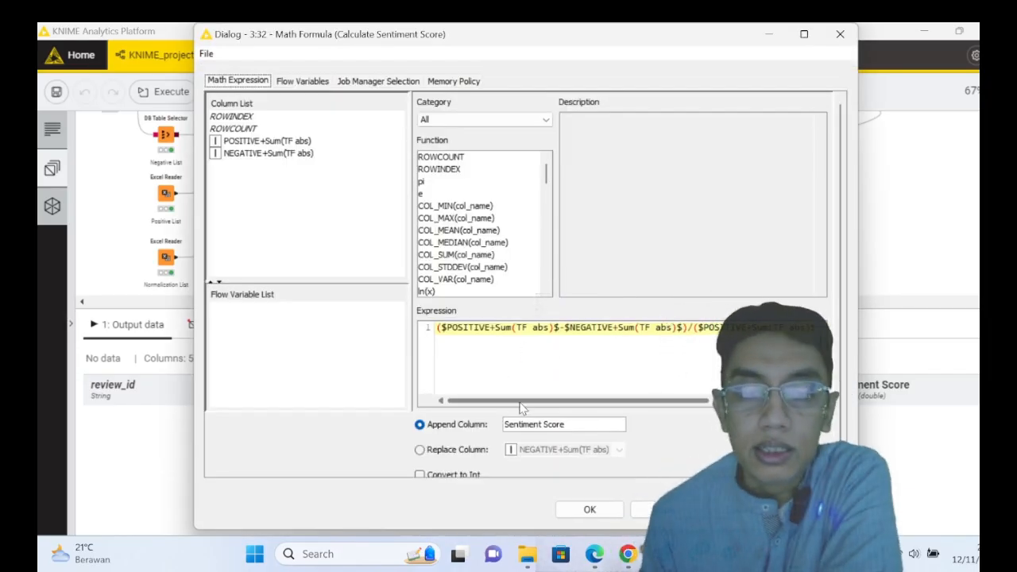
mouse_move(524, 408)
mouse_down()
mouse_move(694, 416)
mouse_move(508, 412)
mouse_up()
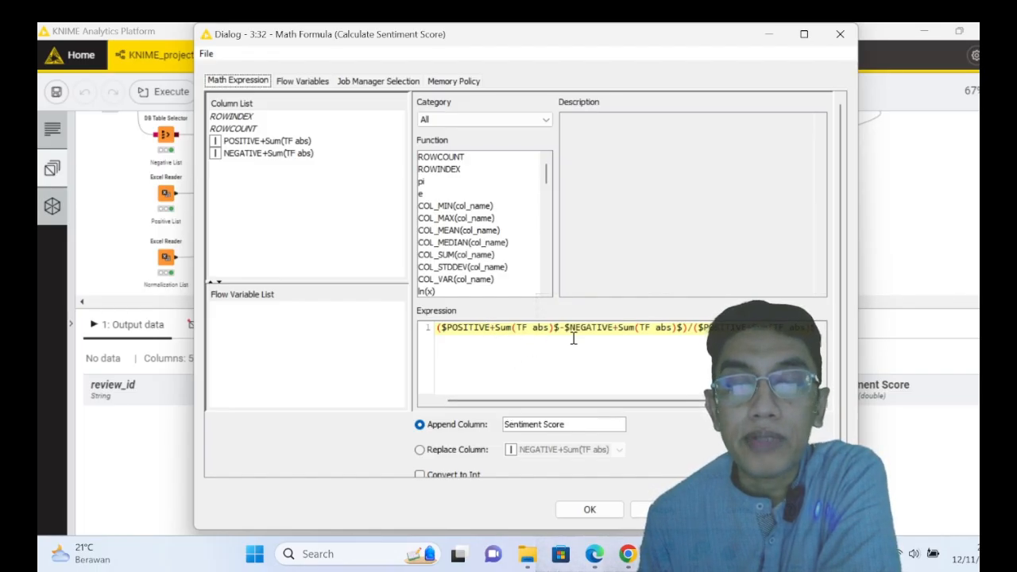
drag(559, 406, 667, 405)
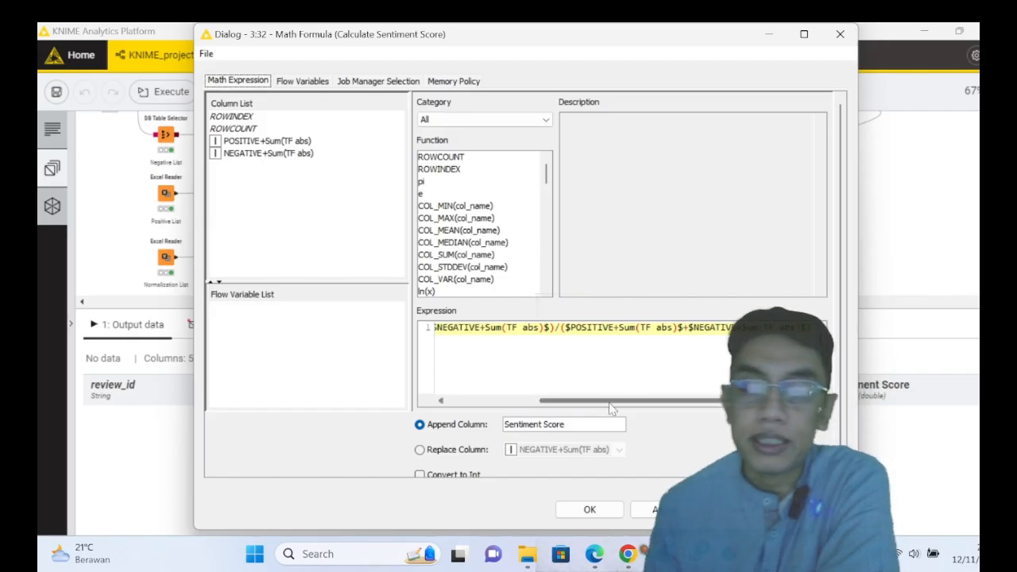
drag(613, 405, 509, 403)
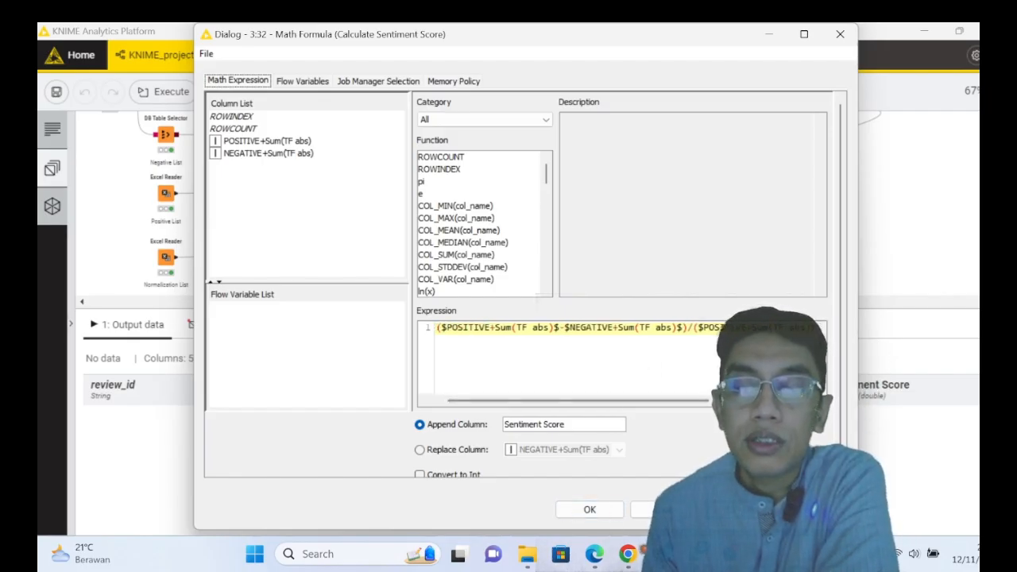
click(590, 509)
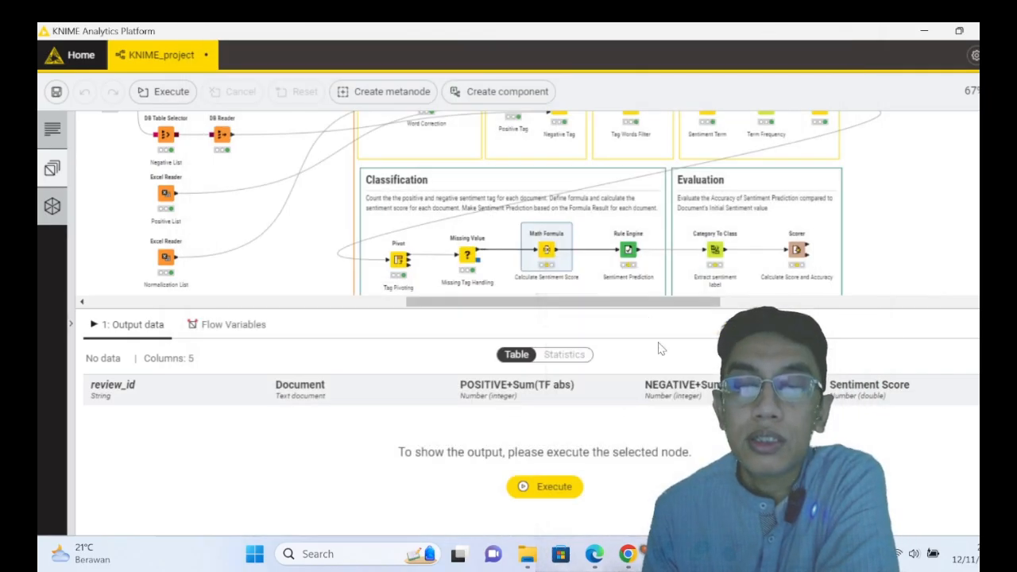
- Execute the Calculate Sentiment Score node and browse the rows of its output table
right_click(547, 253)
click(561, 292)
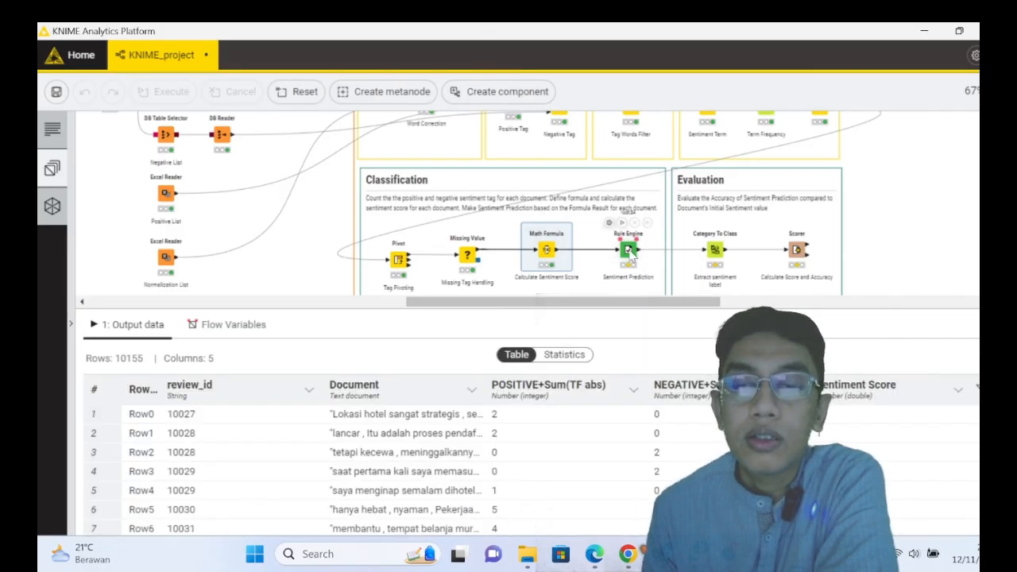
scroll(525, 469, down, 4)
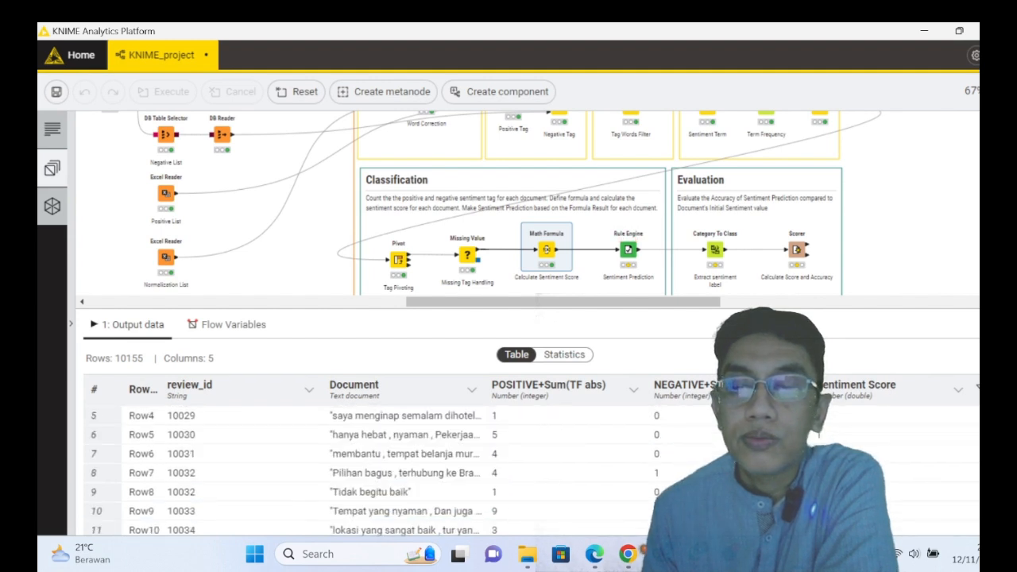
scroll(524, 469, up, 2)
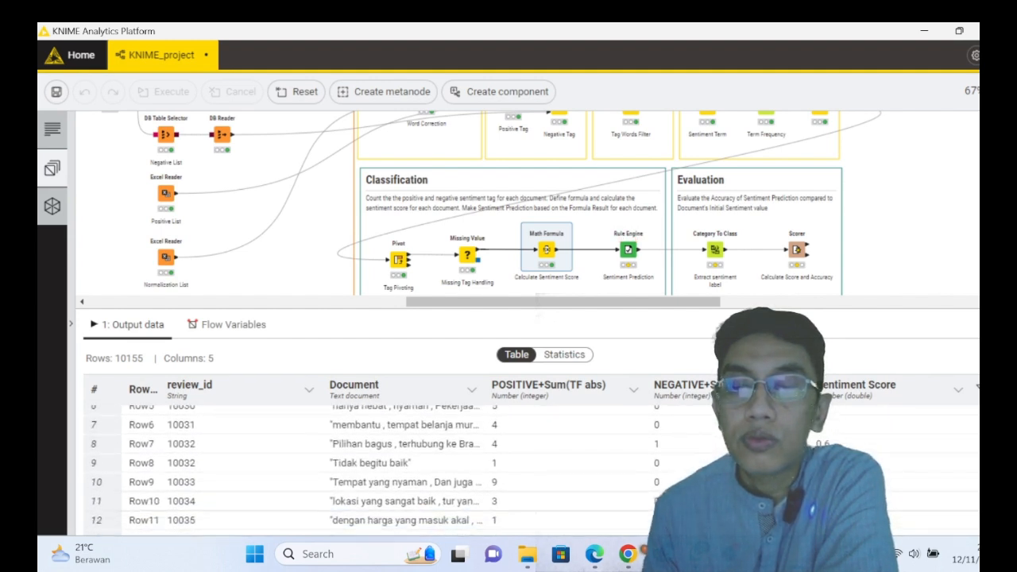
- Open the Rule Engine node's configuration and examine the rules that assign "POSITIVE" and "NEGATIVE", highlighting the outcomes in the expression
right_click(633, 255)
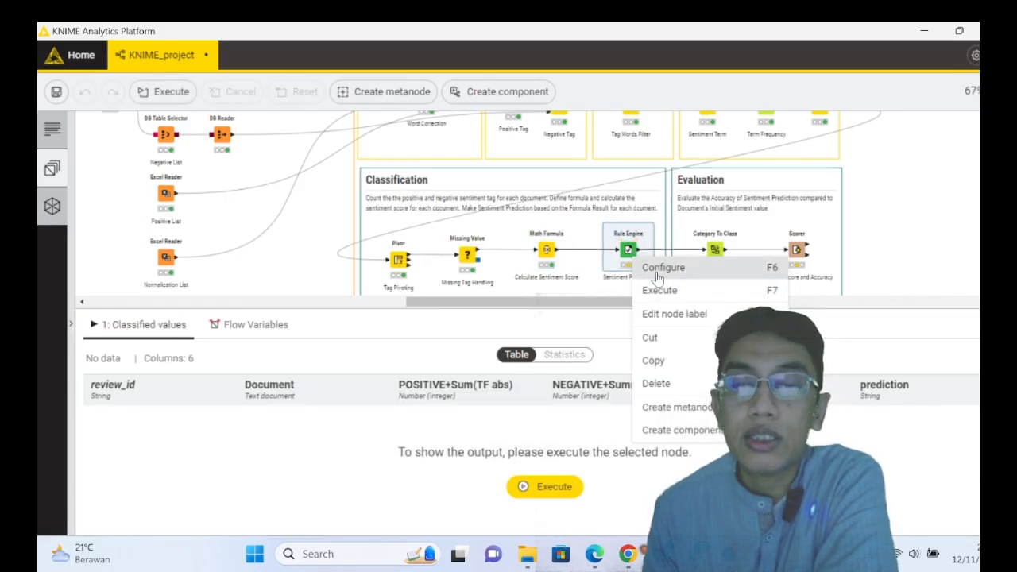
click(658, 271)
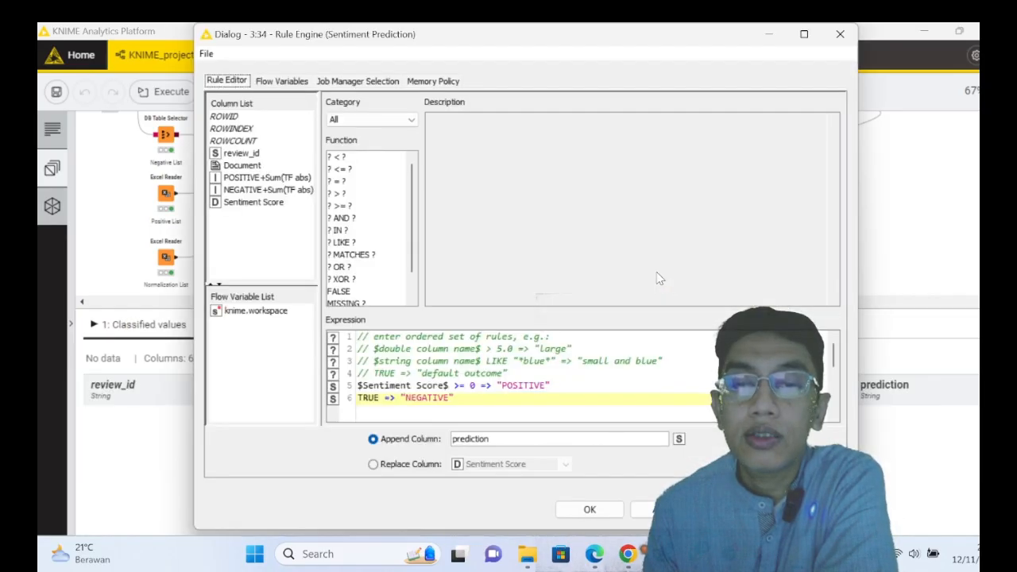
double_click(486, 386)
drag(492, 384, 565, 388)
click(564, 388)
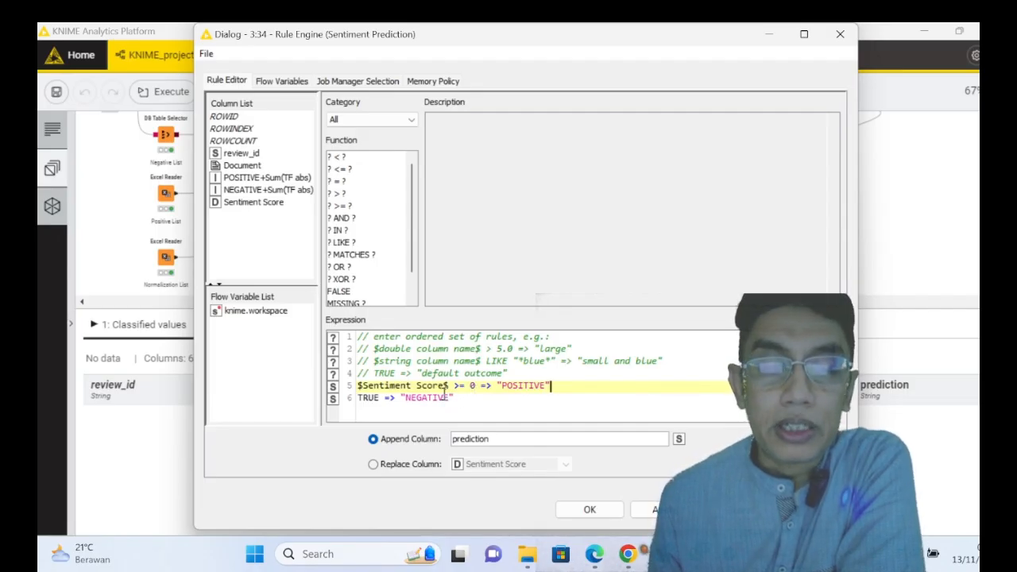
drag(455, 398, 412, 399)
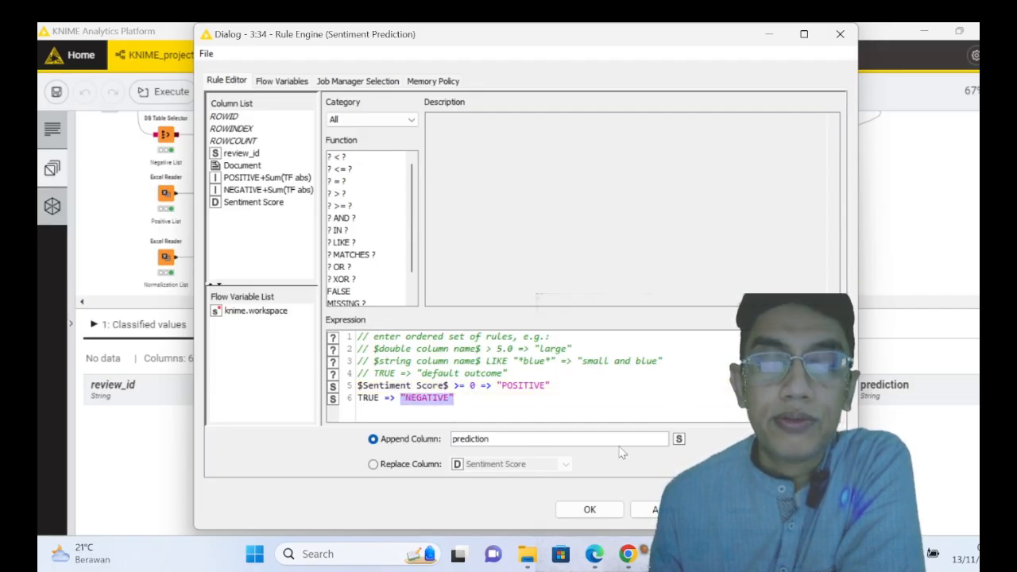
click(739, 510)
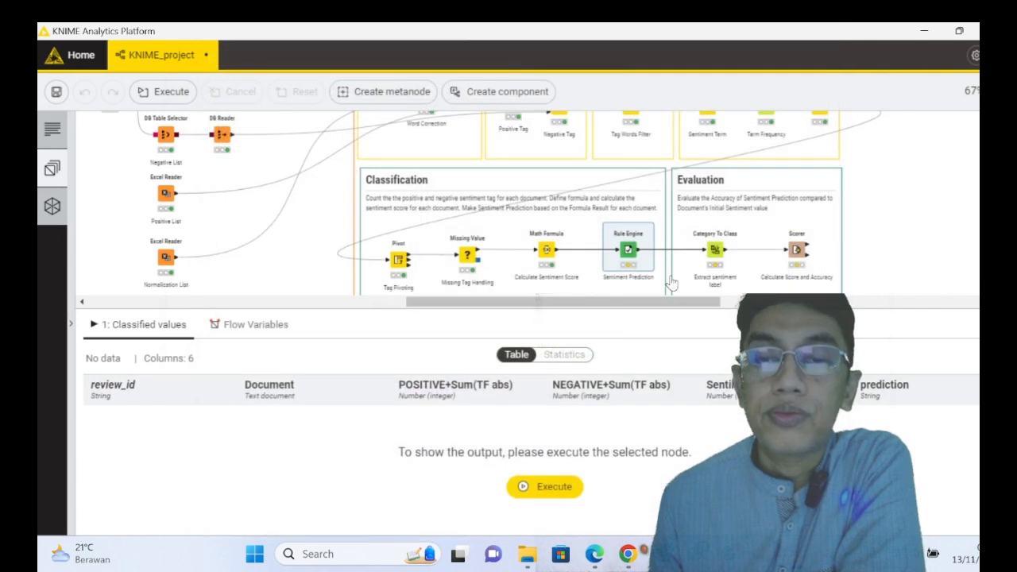
- Execute the Sentiment Prediction node and browse the prediction column of its classified values
right_click(629, 256)
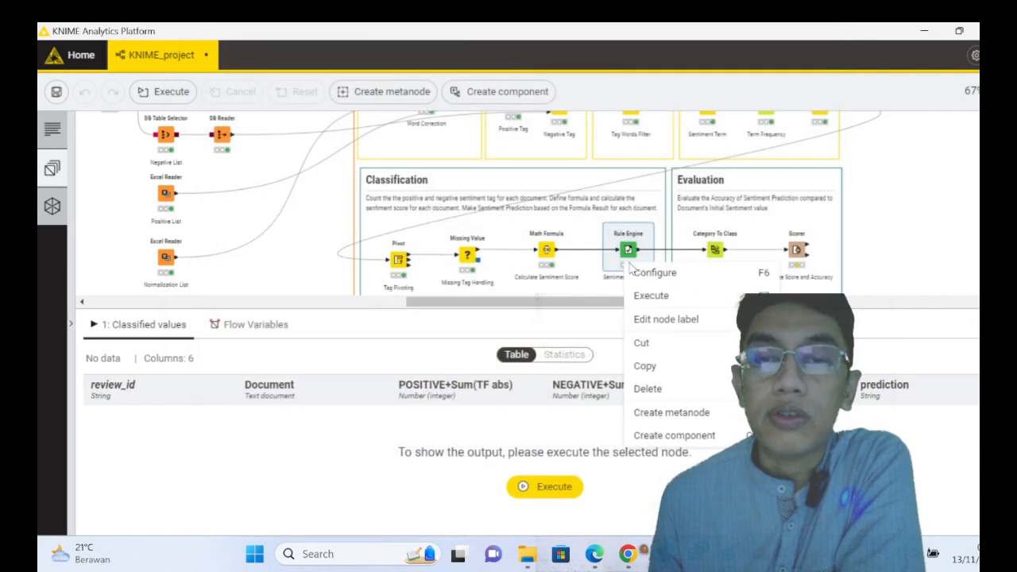
click(650, 300)
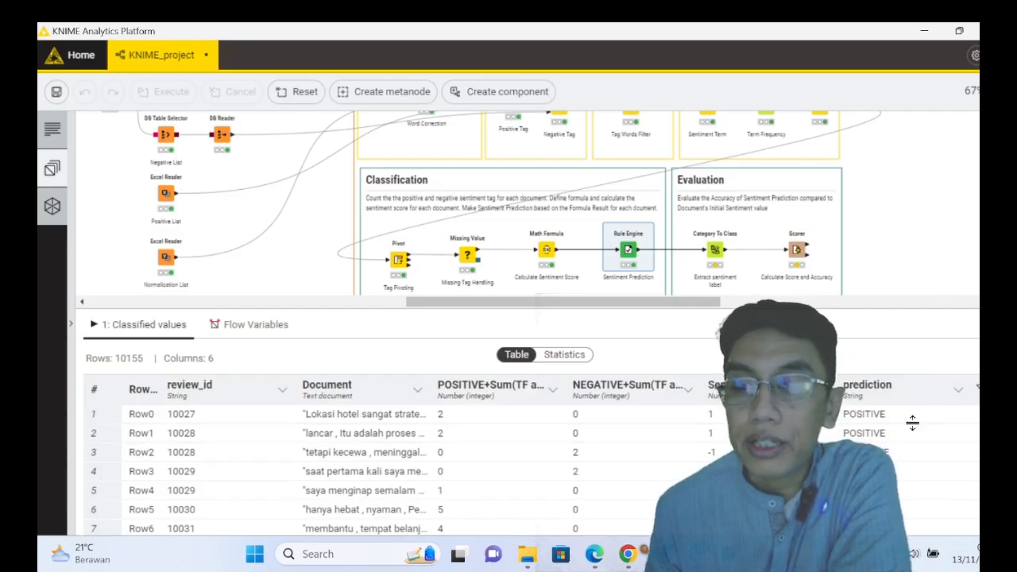
scroll(913, 424, down, 5)
scroll(911, 436, up, 3)
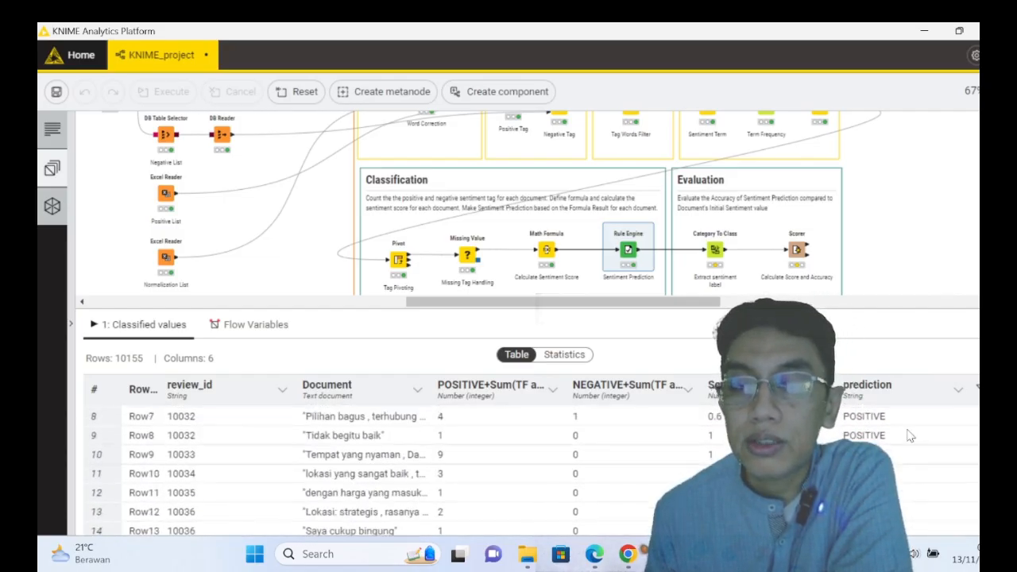
scroll(911, 435, up, 3)
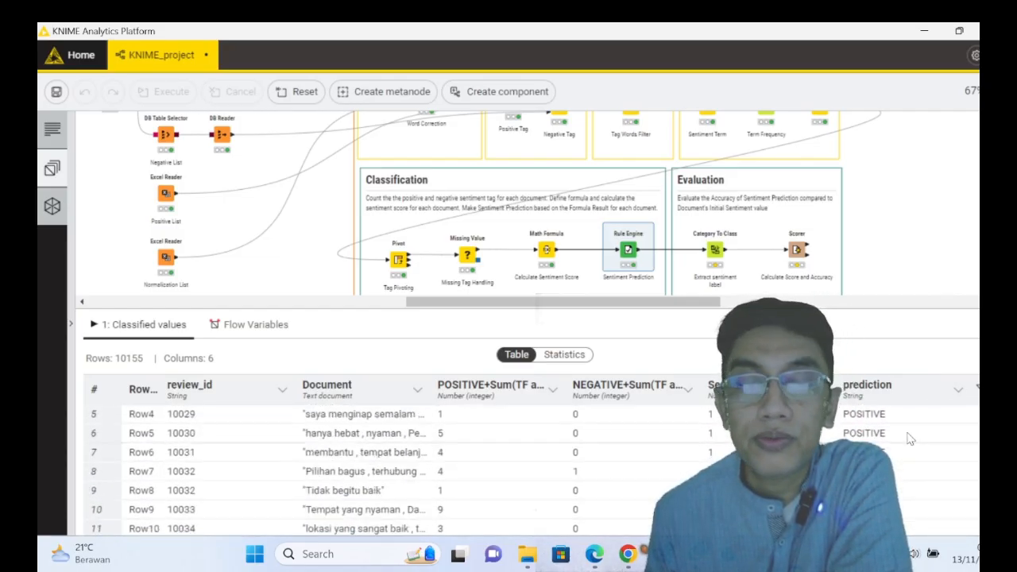
- Select the Category To Class node in the Evaluation section and inspect its flow variables and document column setting
click(714, 253)
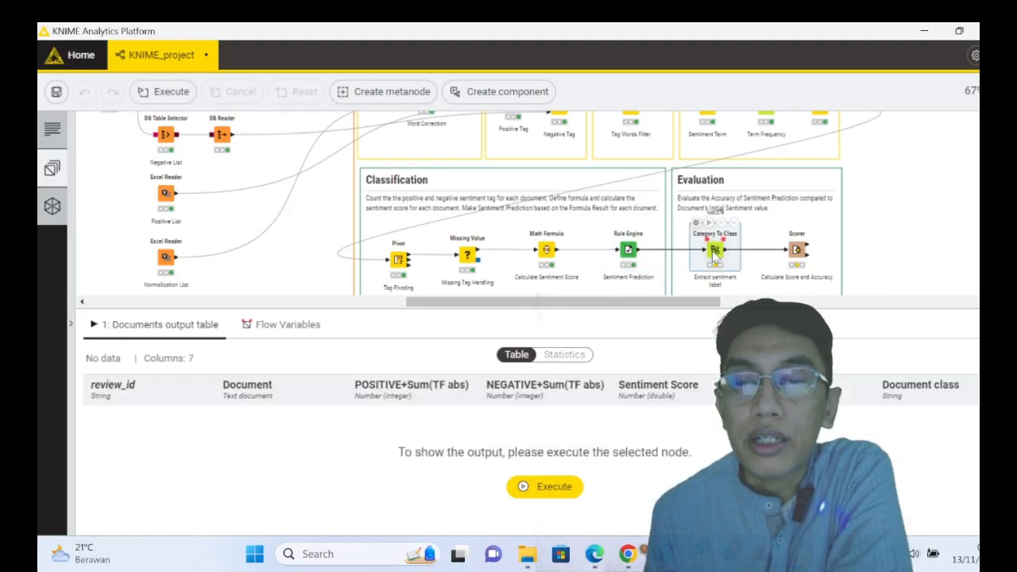
click(546, 496)
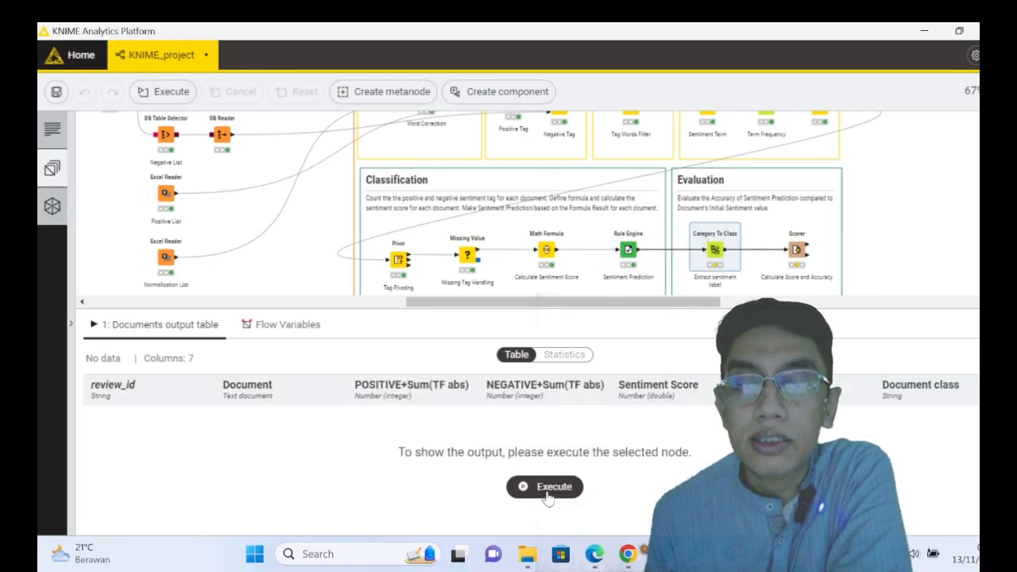
right_click(714, 251)
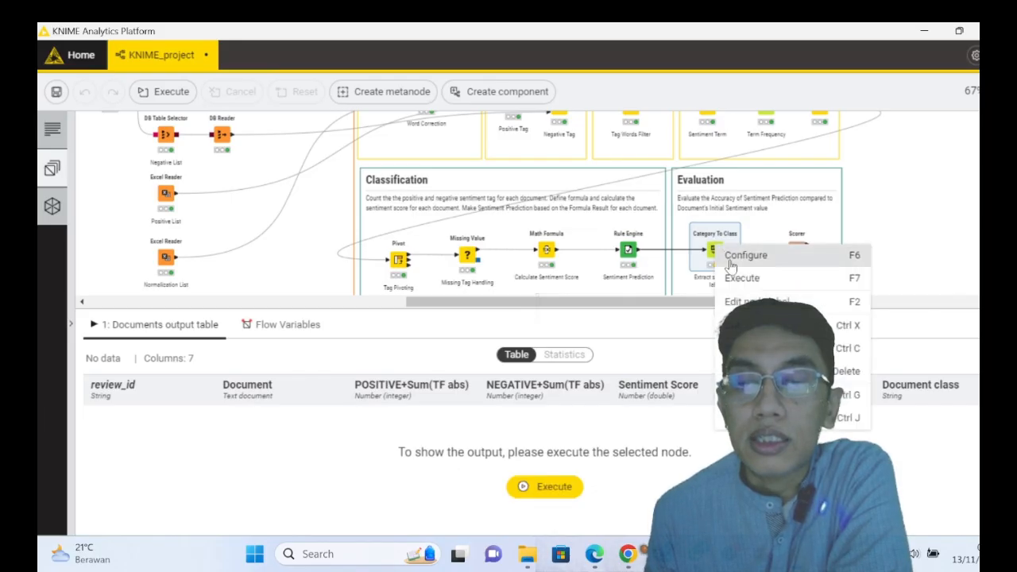
click(732, 256)
click(385, 195)
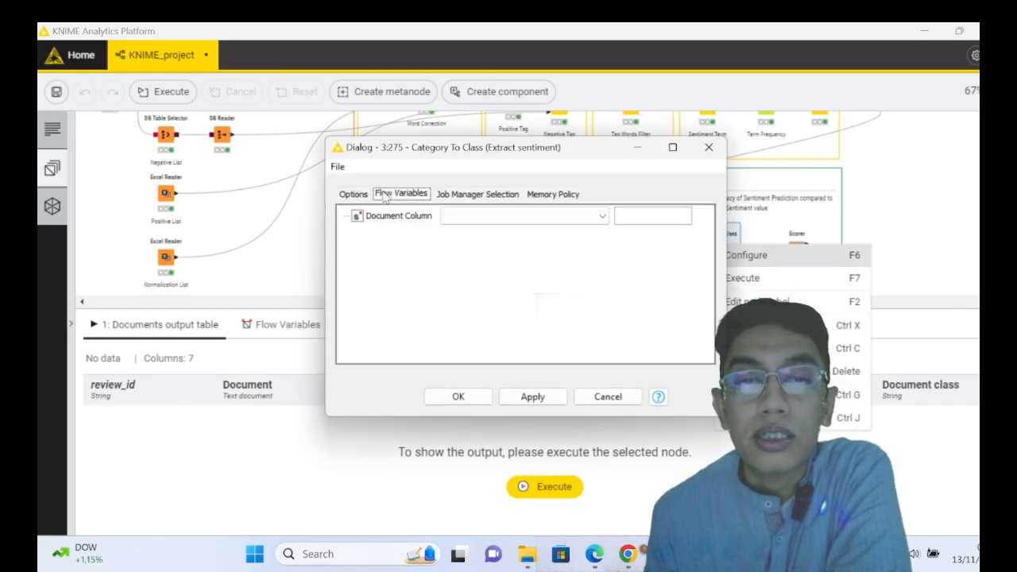
click(343, 195)
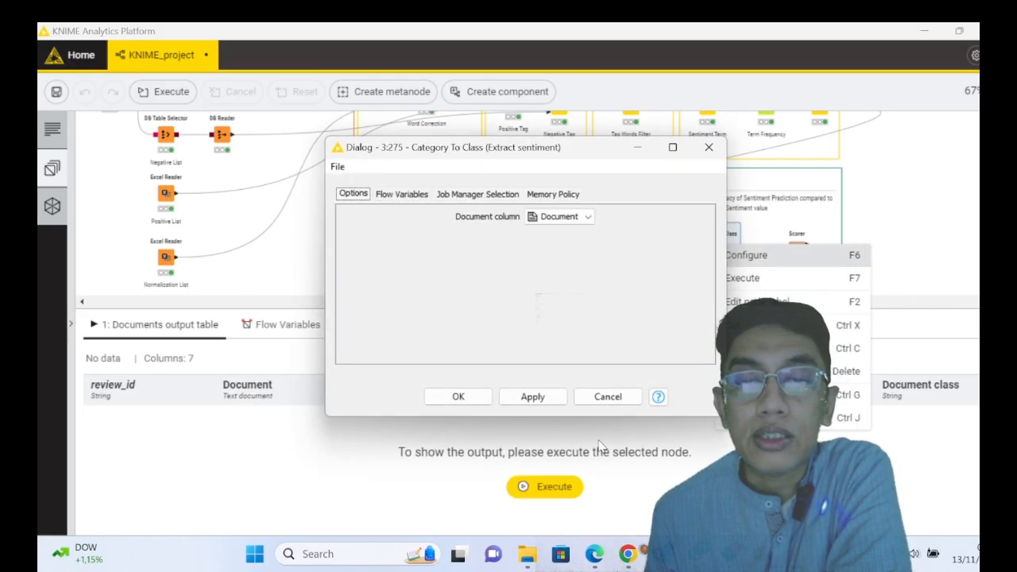
click(608, 396)
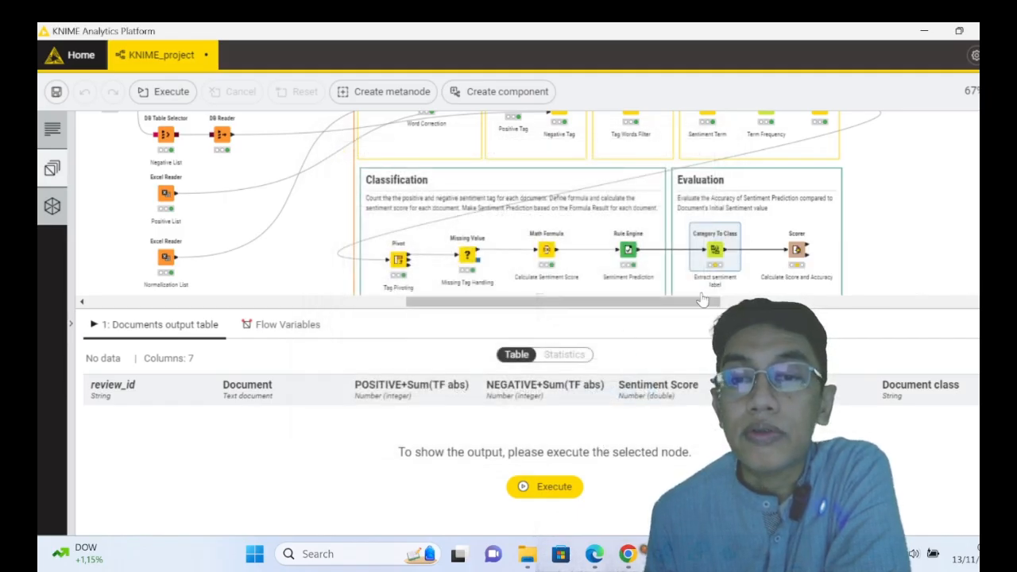
- Execute the Category To Class node and browse the Document class values in its output table
click(566, 487)
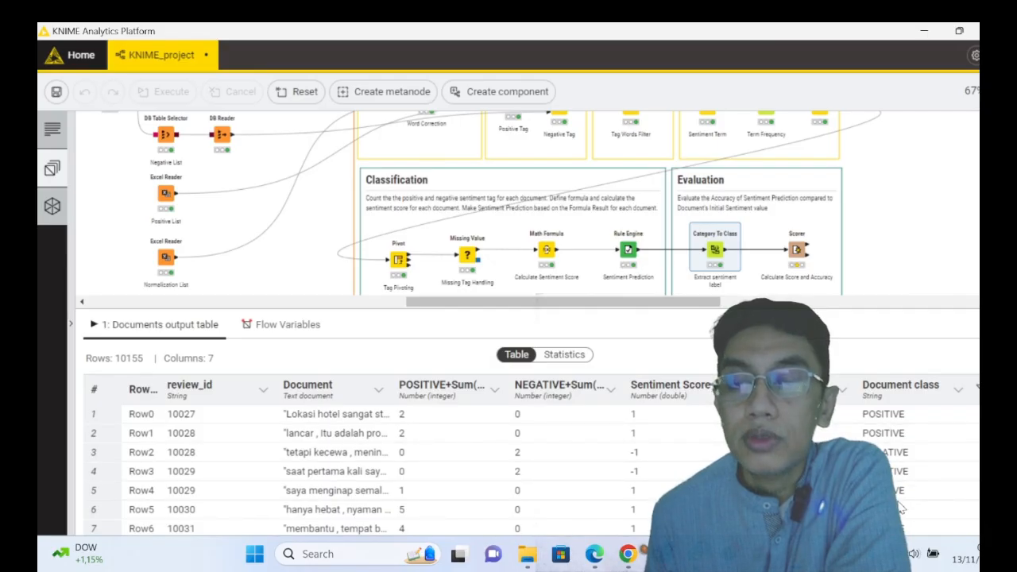
scroll(900, 475, down, 3)
scroll(900, 505, up, 2)
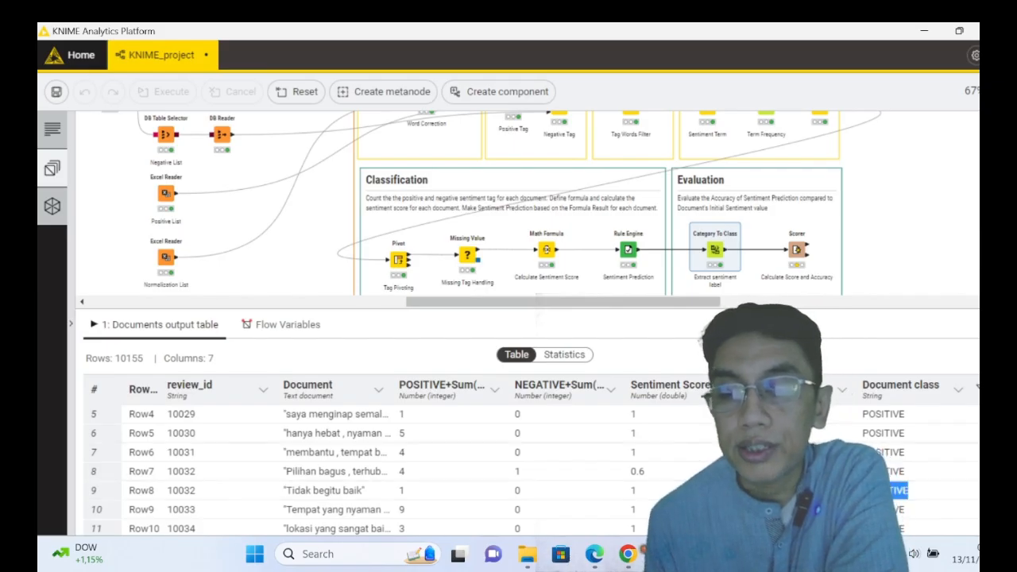
- Open the Scorer node's configuration, check the prediction and Document class columns it compares, and close it without changes
mouse_move(779, 254)
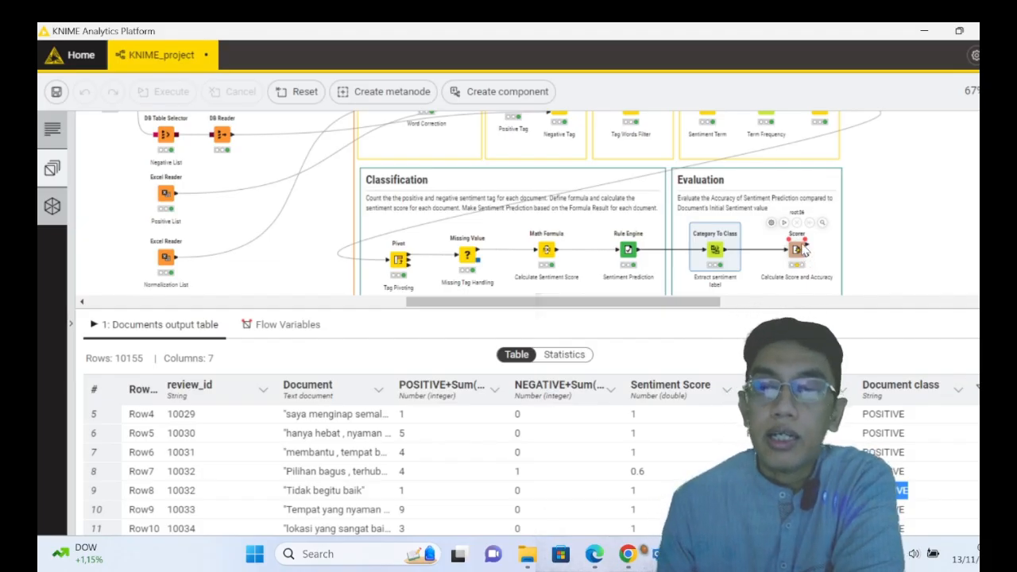
click(798, 251)
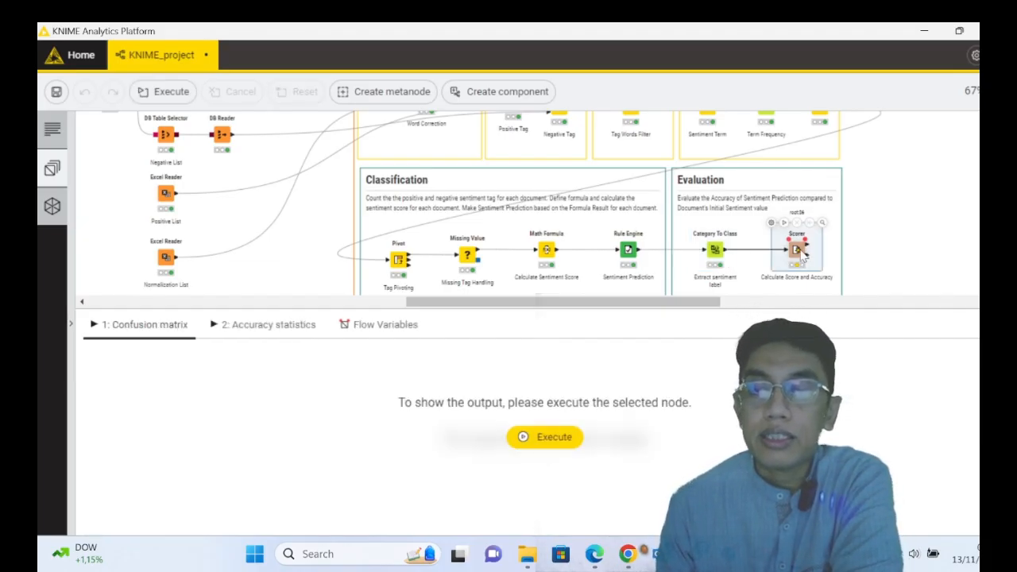
right_click(801, 251)
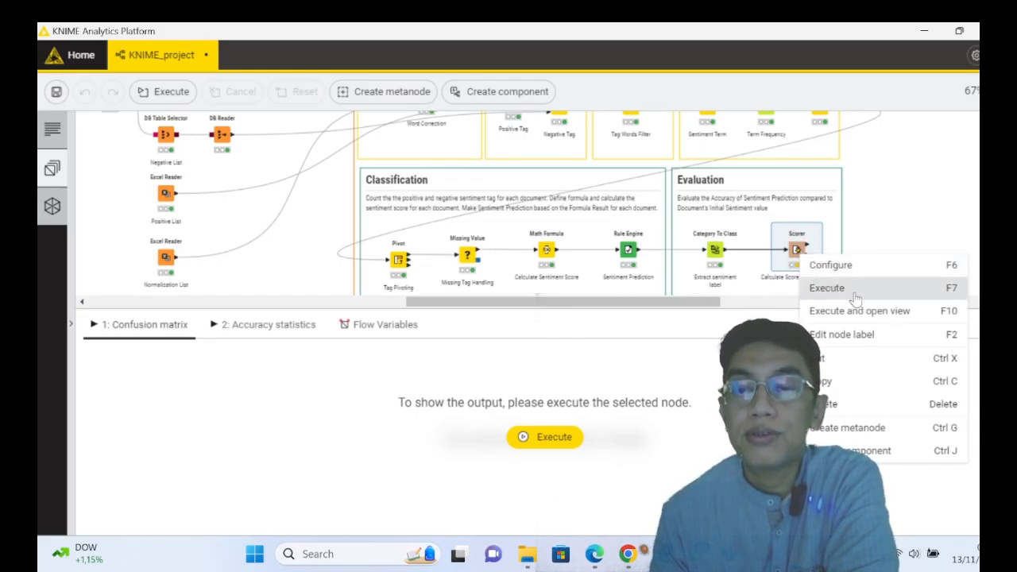
click(833, 265)
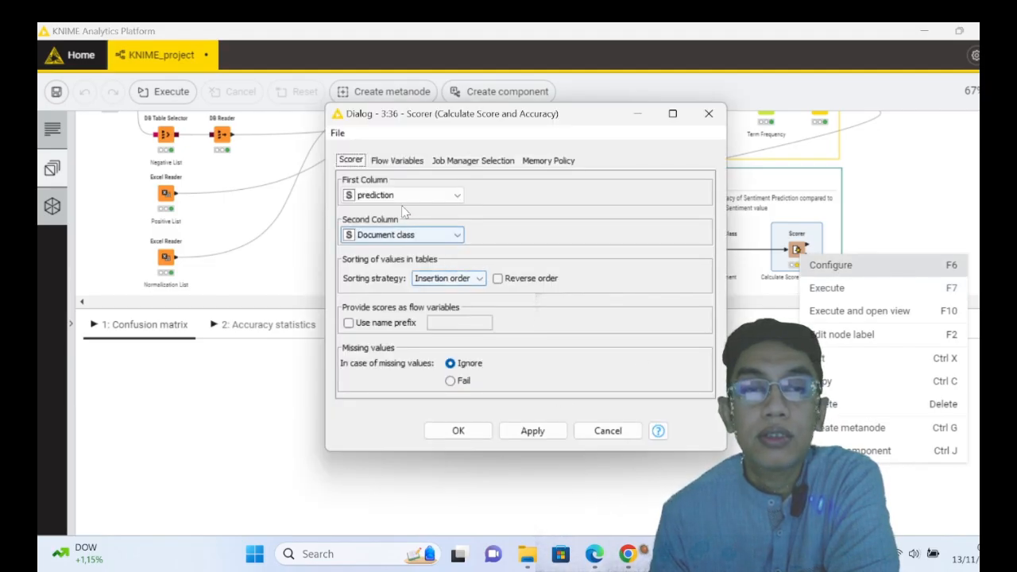
click(603, 435)
- Execute the Scorer node and examine its confusion matrix, with the RowID column widened, and its accuracy statistics
right_click(807, 269)
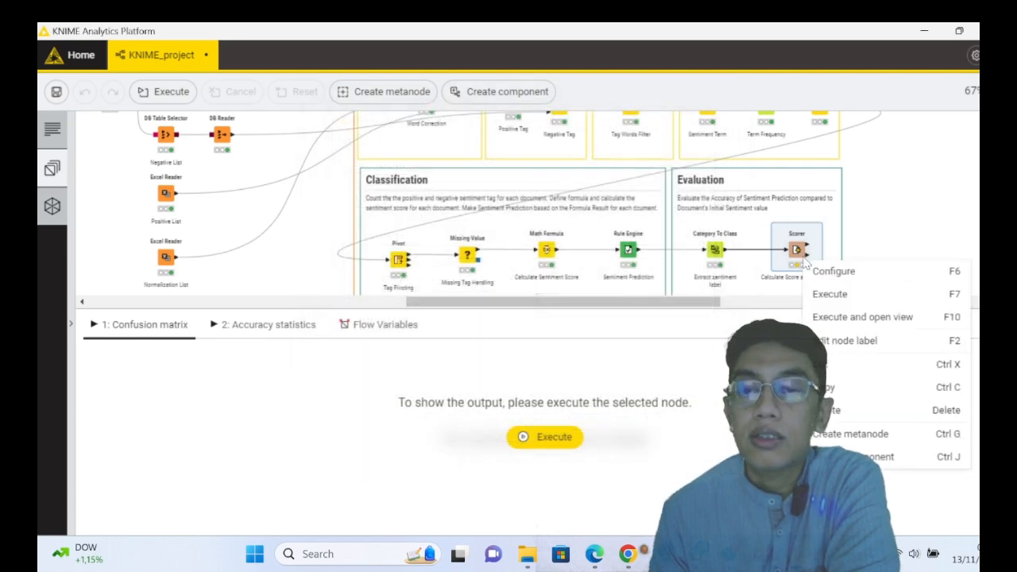
click(828, 293)
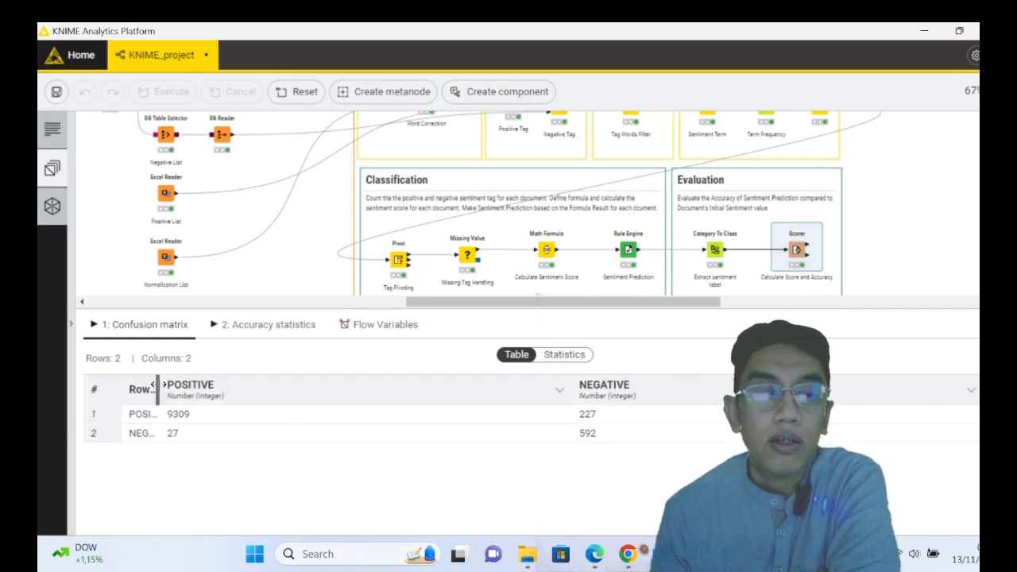
drag(164, 389, 271, 389)
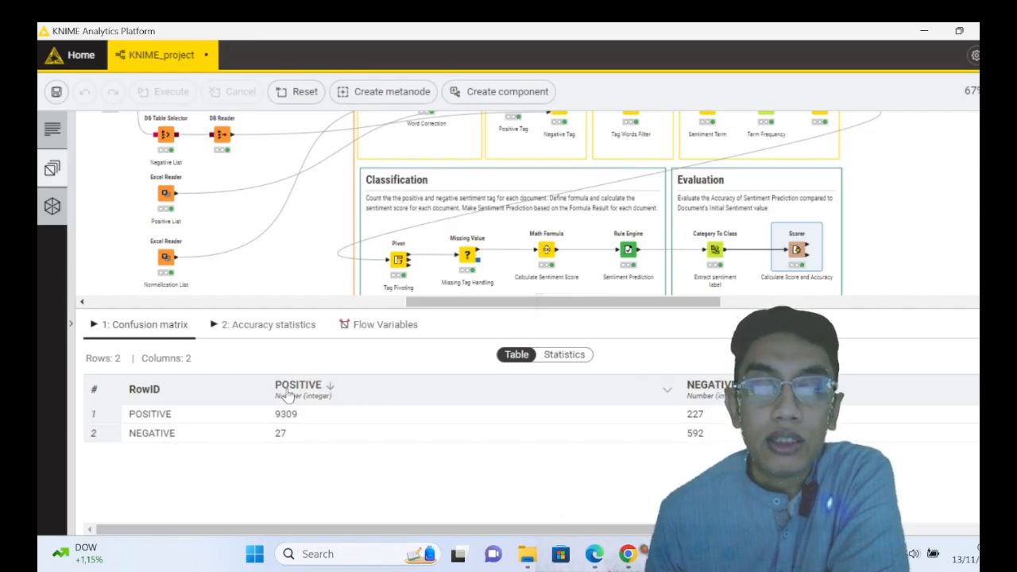
click(268, 328)
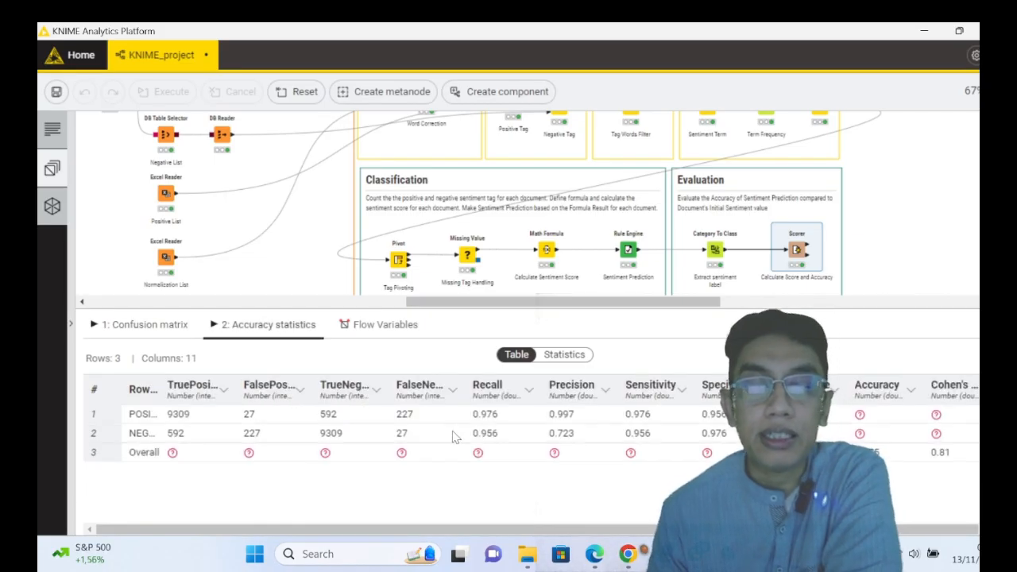
drag(379, 531, 628, 533)
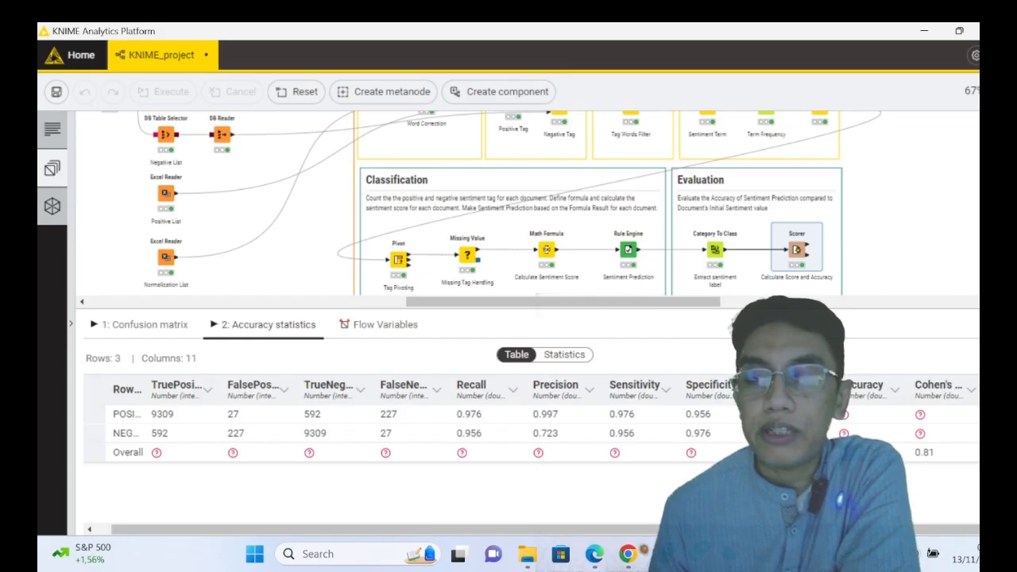
- Review the whole Dictionary/Lexicon-Based Sentiment Analysis workflow, from Reading and Parsing through Classification and Evaluation
scroll(509, 203, down, 3)
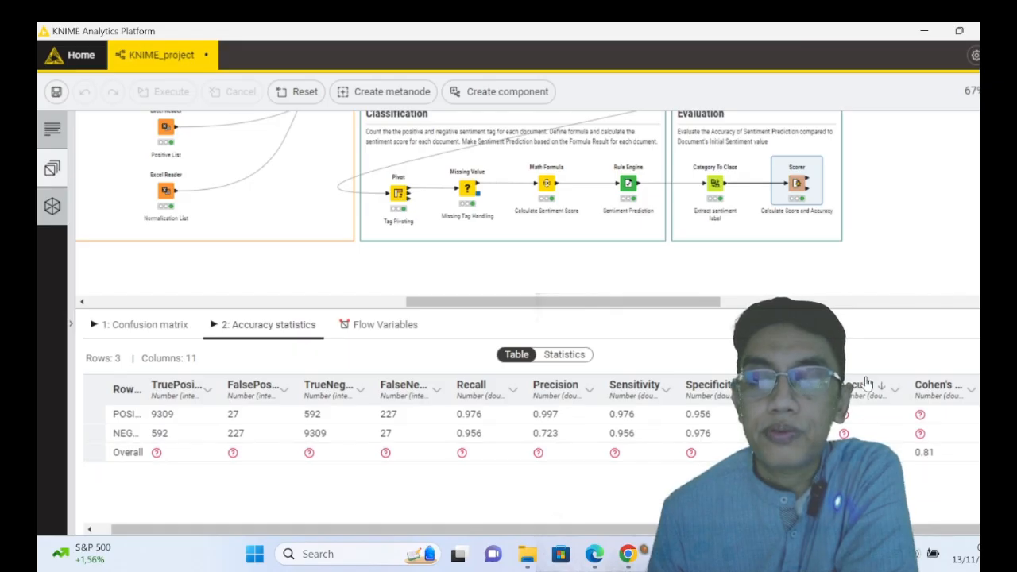
scroll(620, 282, up, 2)
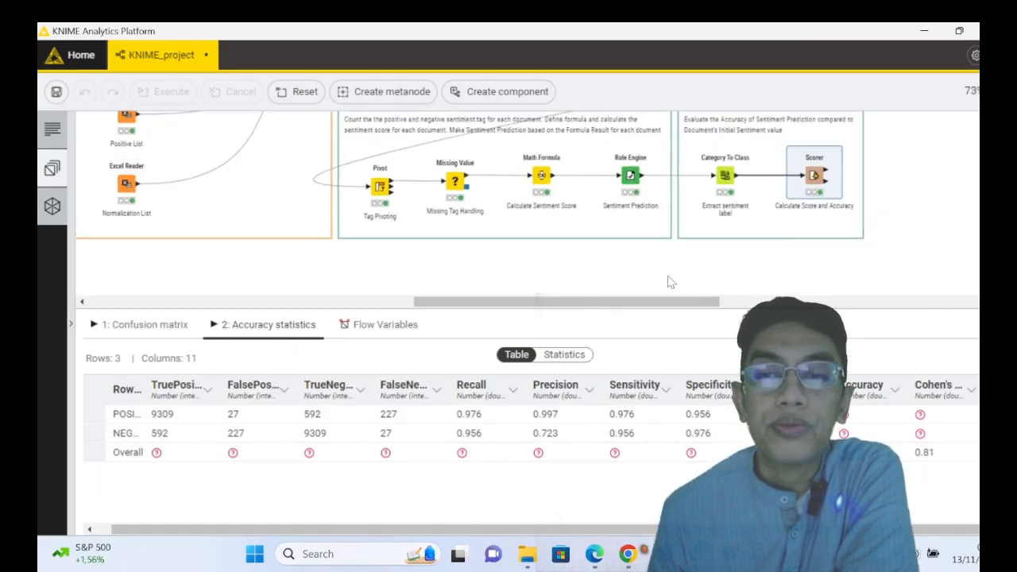
scroll(708, 275, up, 5)
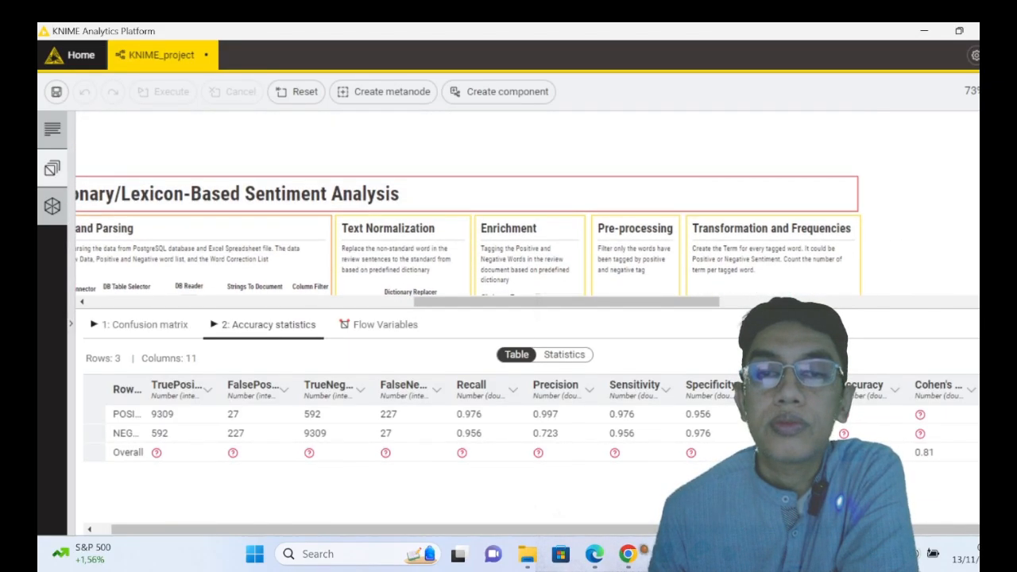
drag(656, 302, 595, 306)
scroll(810, 283, down, 1)
scroll(811, 287, down, 1)
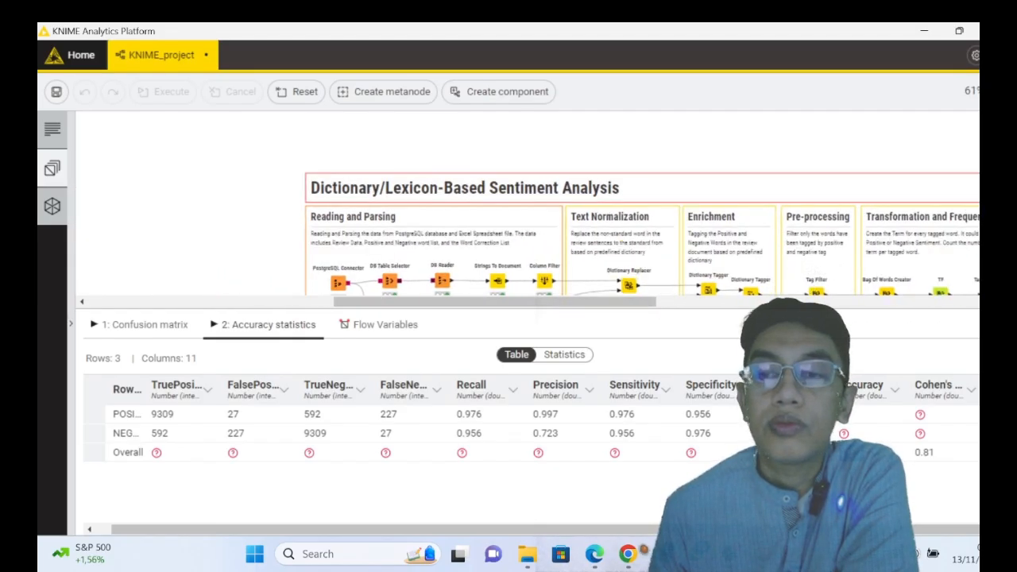
scroll(642, 203, down, 4)
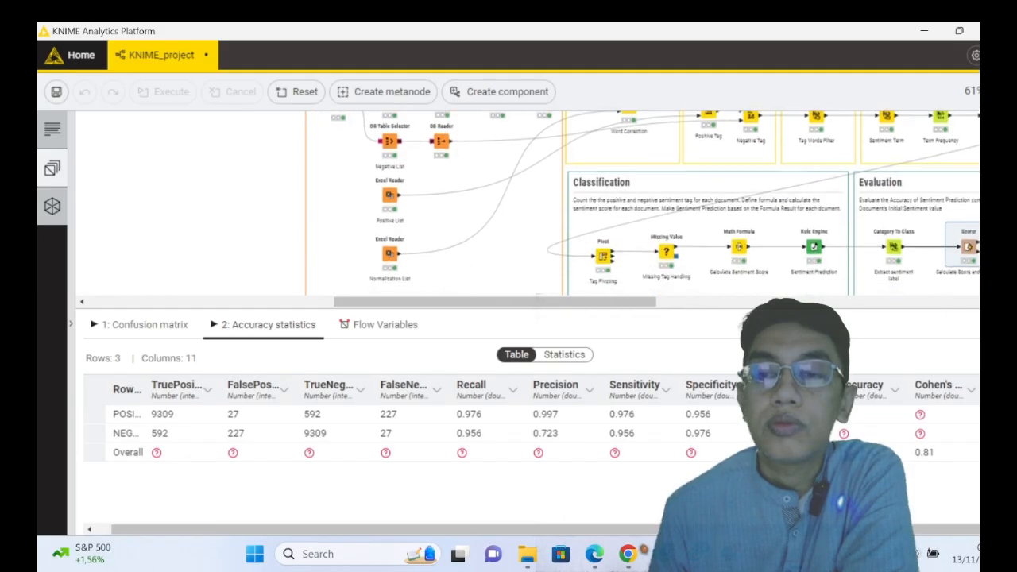
click(996, 302)
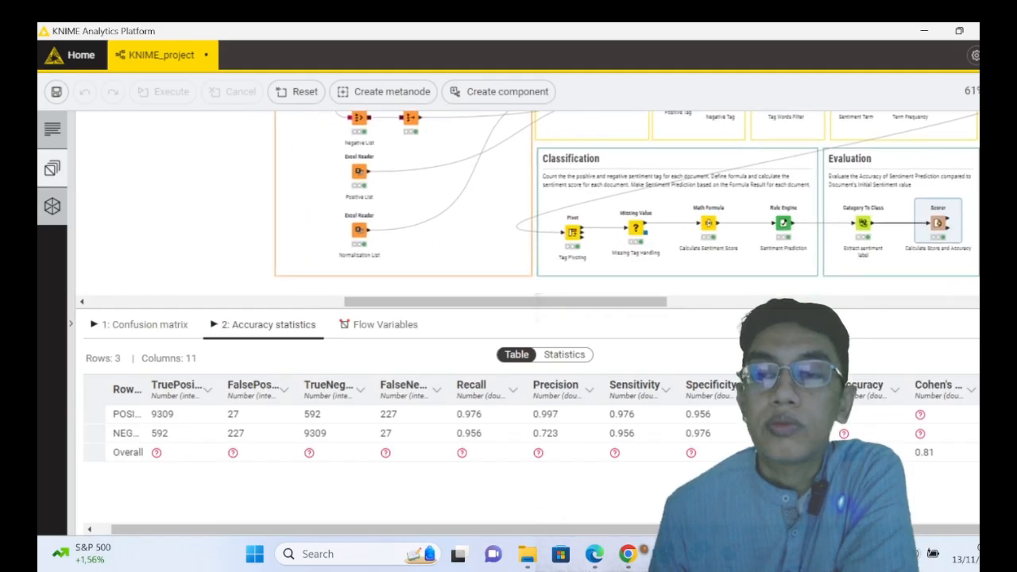
click(997, 302)
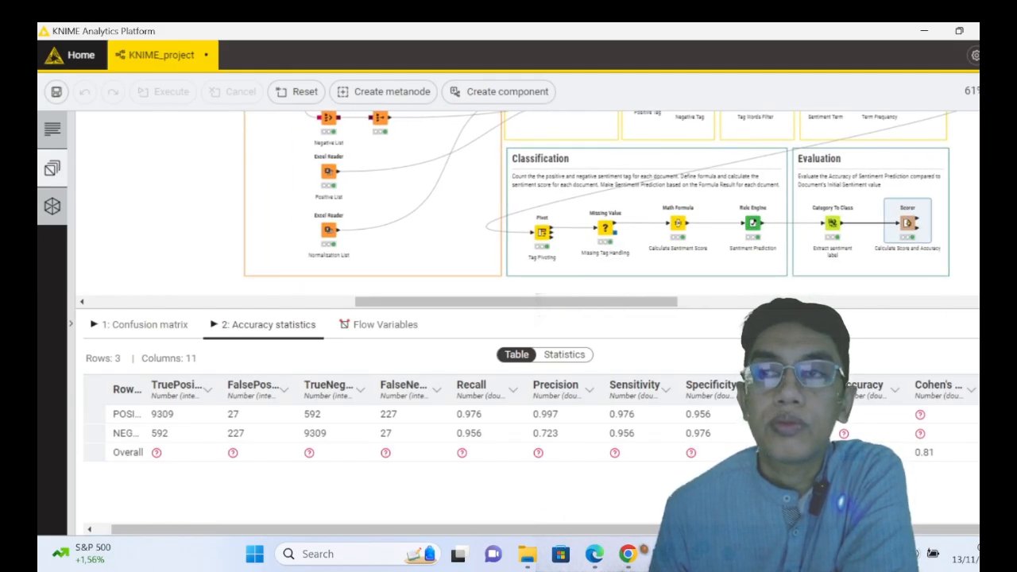